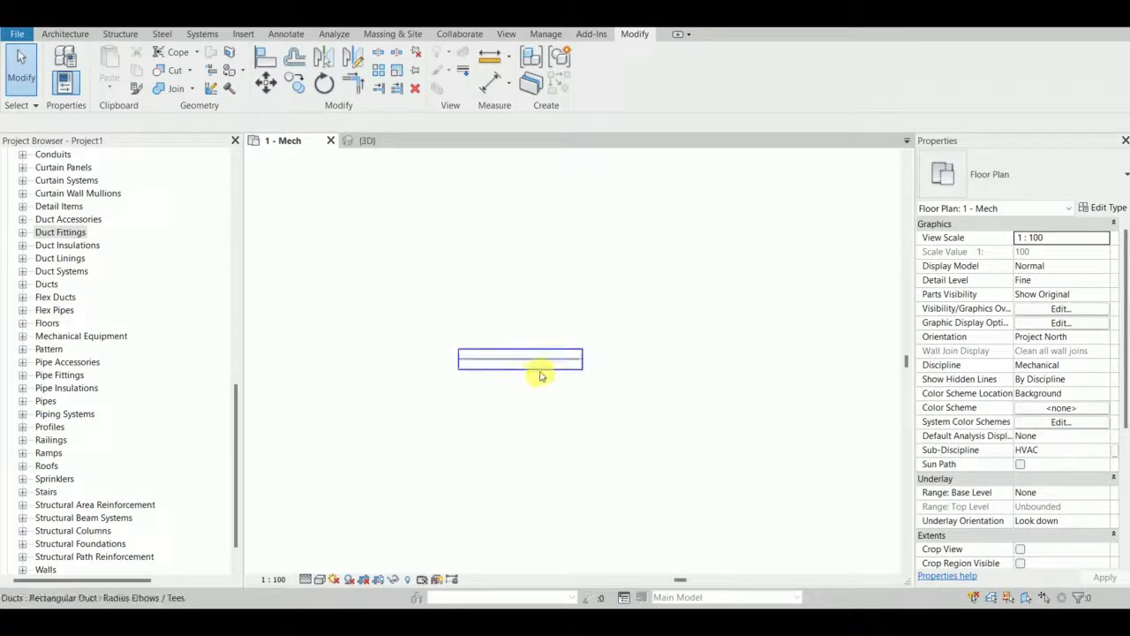
scroll(540, 373, up, 4)
scroll(506, 380, down, 2)
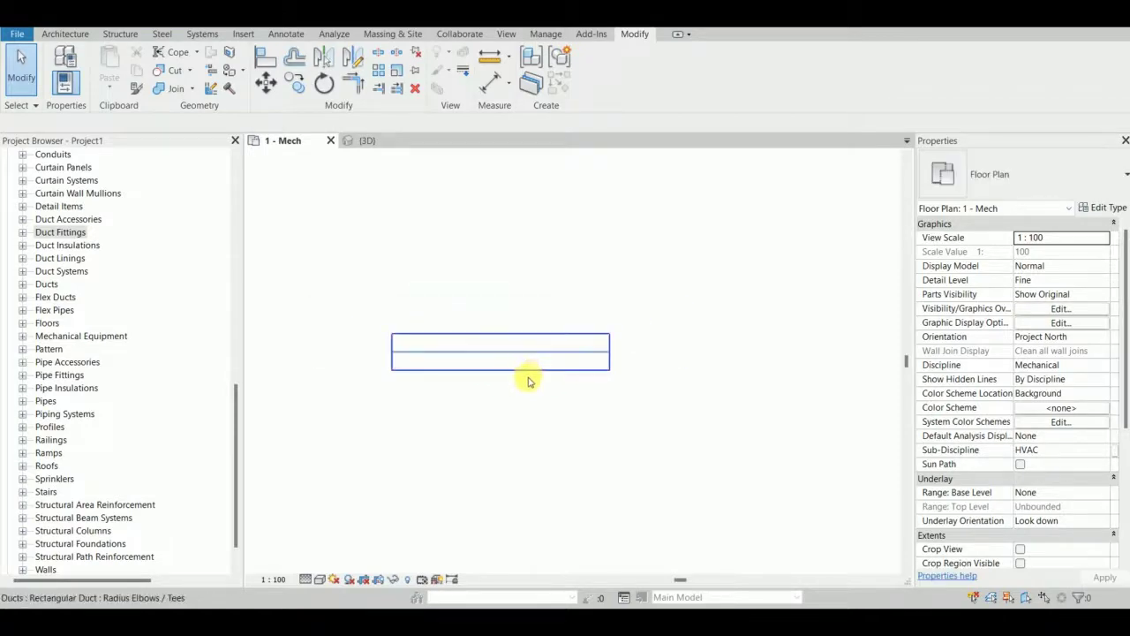
middle_drag(530, 381, 533, 404)
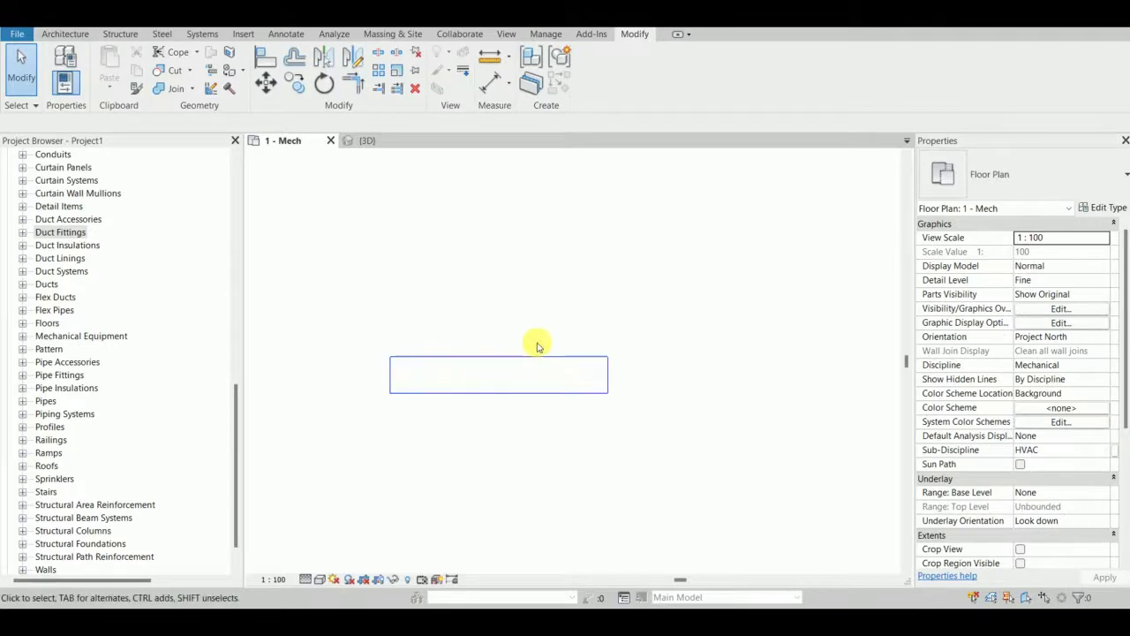
scroll(541, 344, down, 2)
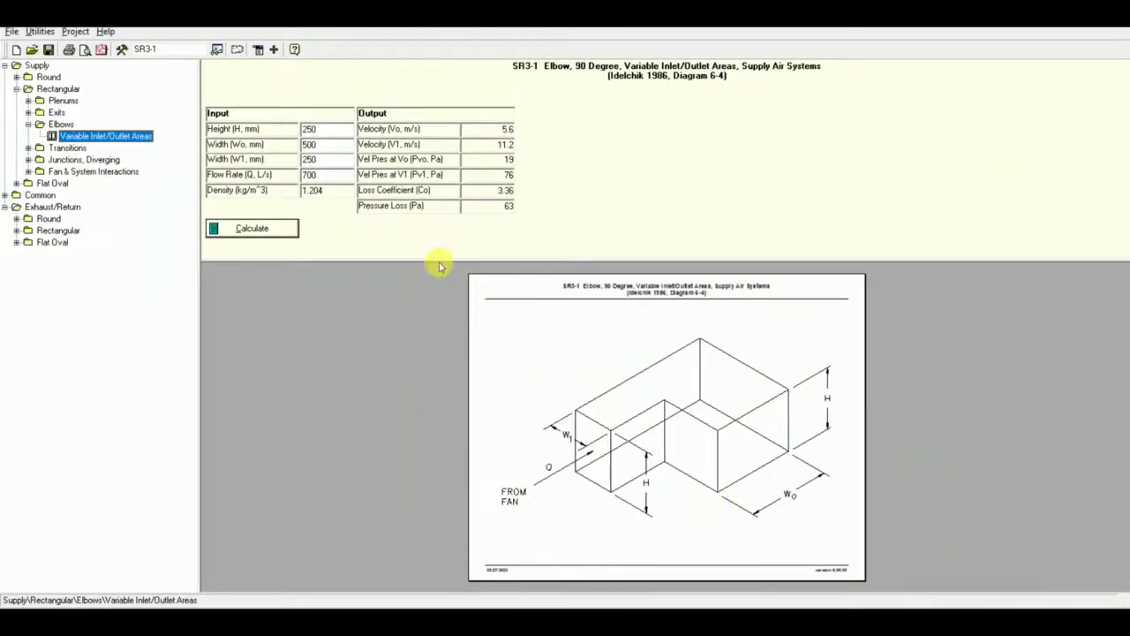
Step: Enlarge the diagram of the SR3-1 90-degree elbow with variable inlet/outlet areas to examine its geometry
drag(661, 267, 655, 164)
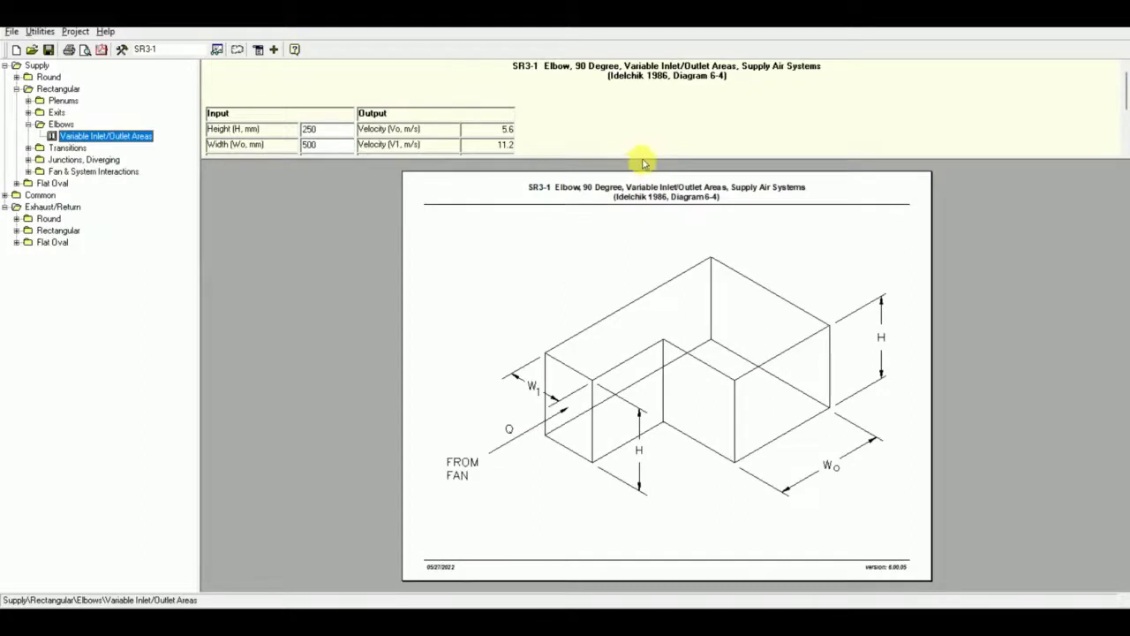
drag(641, 163, 638, 114)
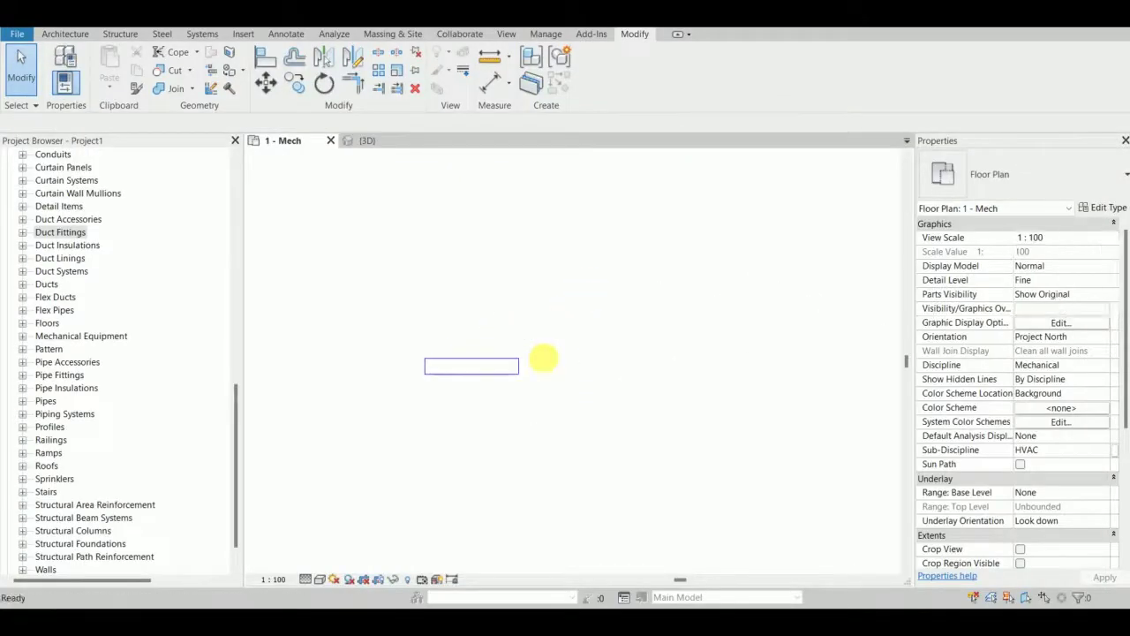
Step: Review the routing preferences of the existing duct's type, checking which elbow fitting is assigned, and close its type properties
scroll(474, 335, up, 2)
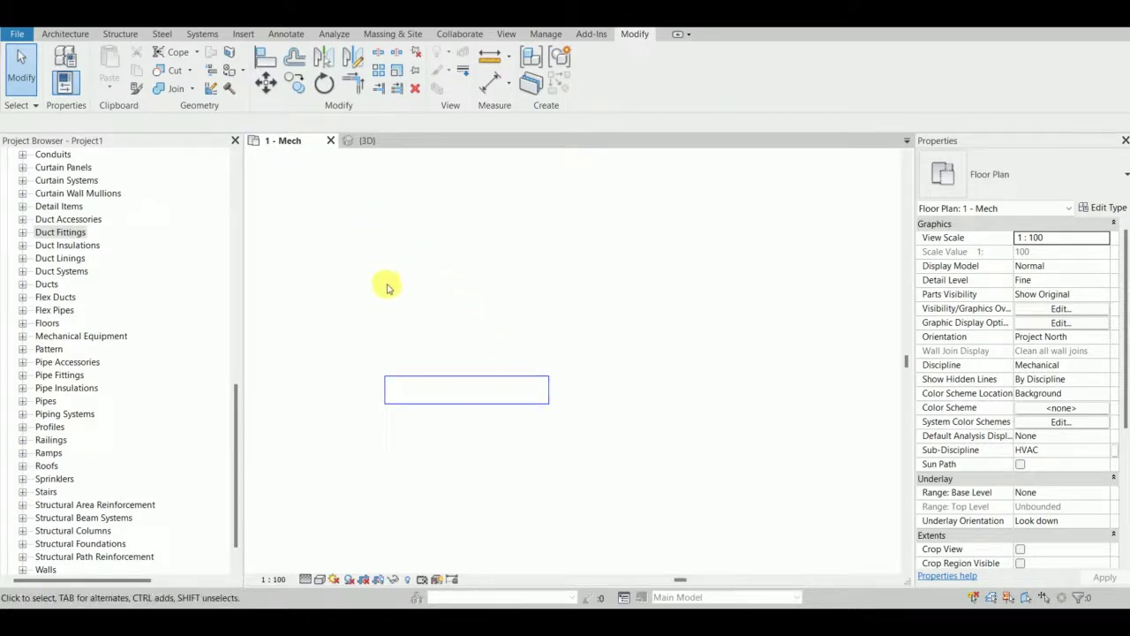
click(484, 383)
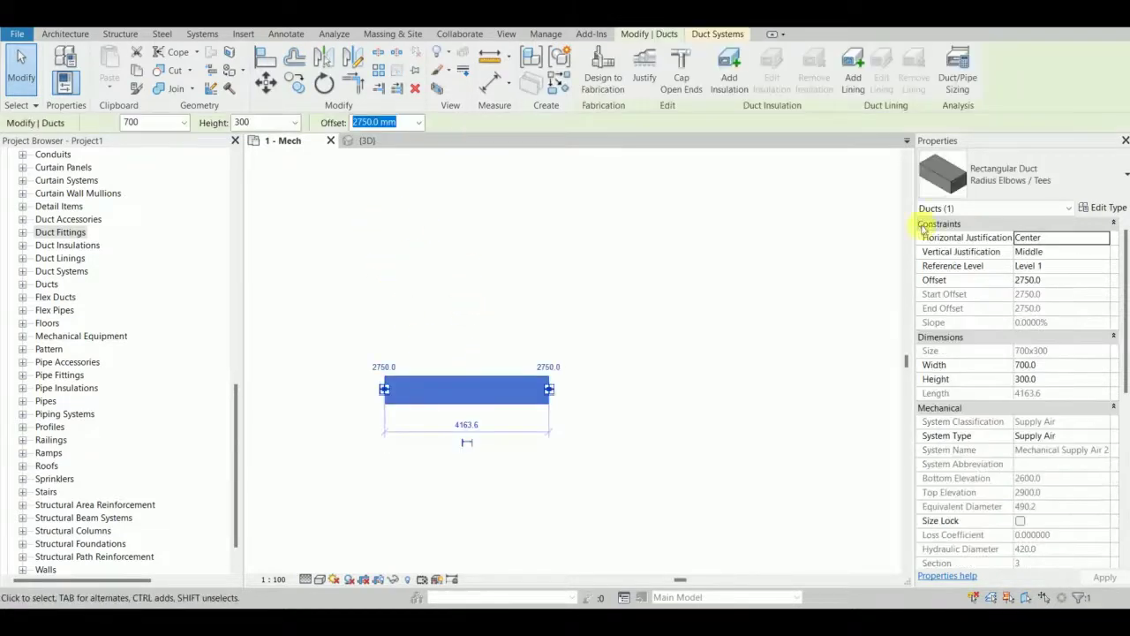
click(1110, 208)
click(399, 254)
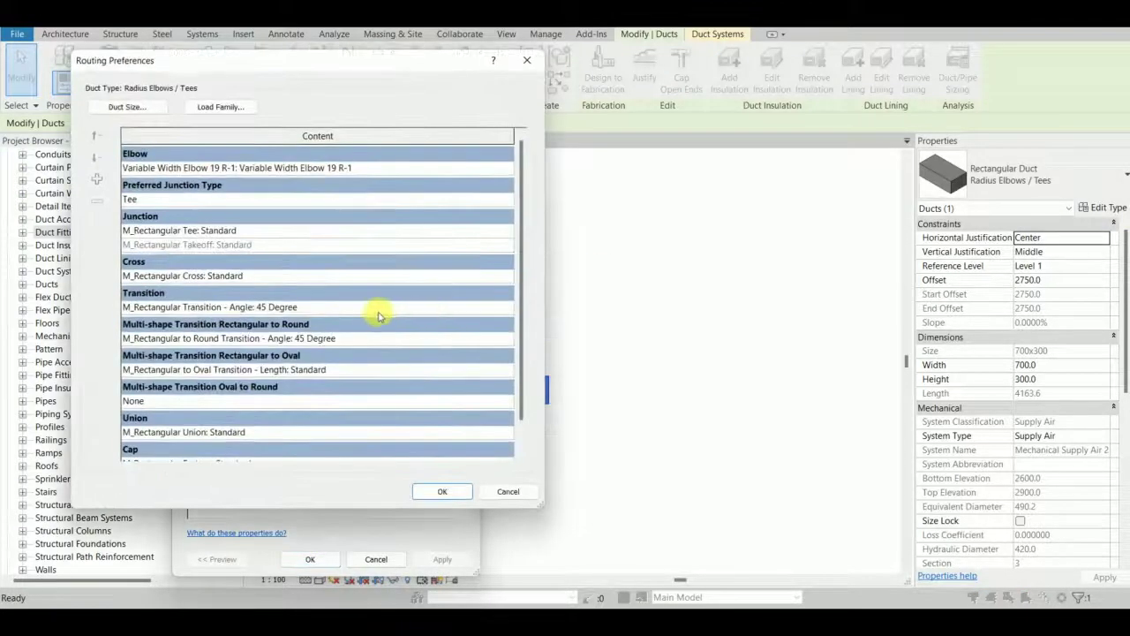
scroll(325, 344, down, 2)
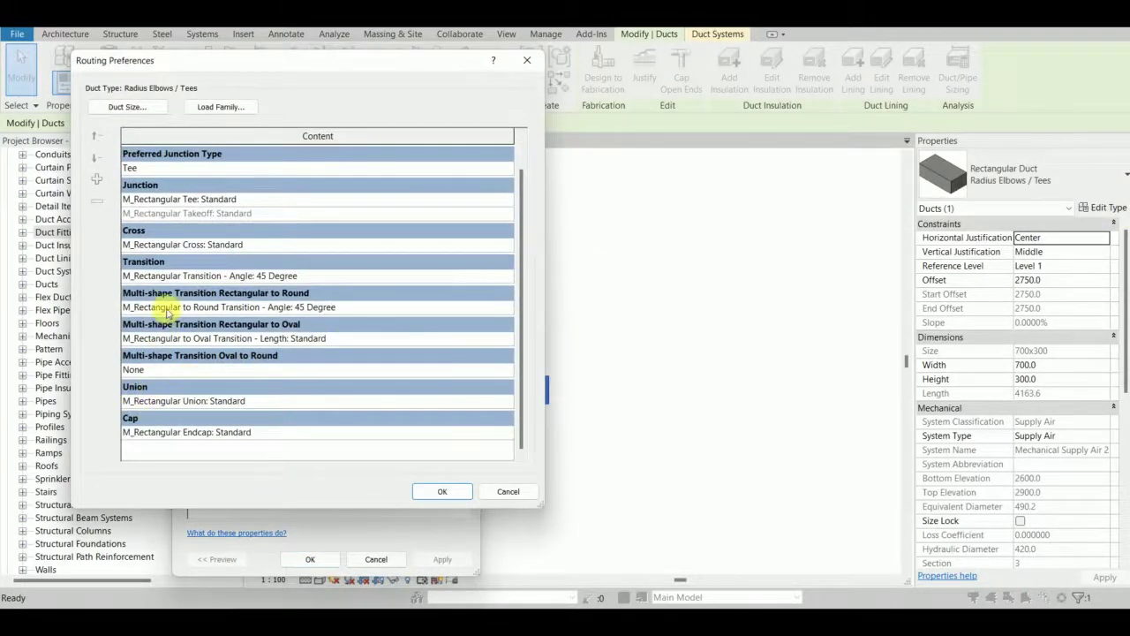
scroll(168, 311, up, 1)
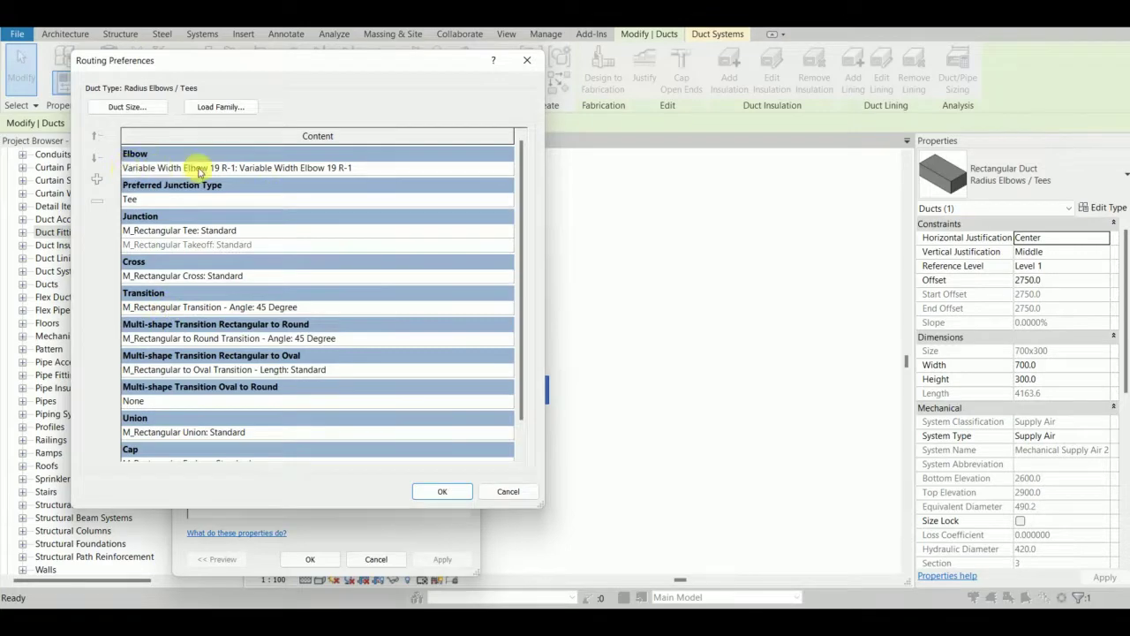
click(443, 492)
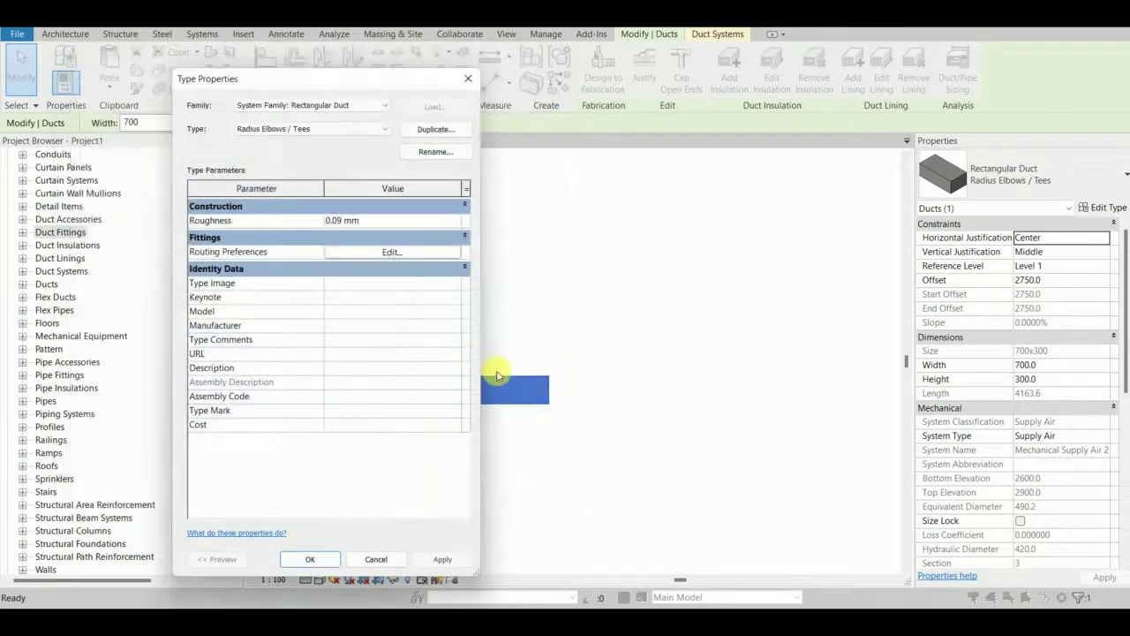
click(323, 563)
click(488, 342)
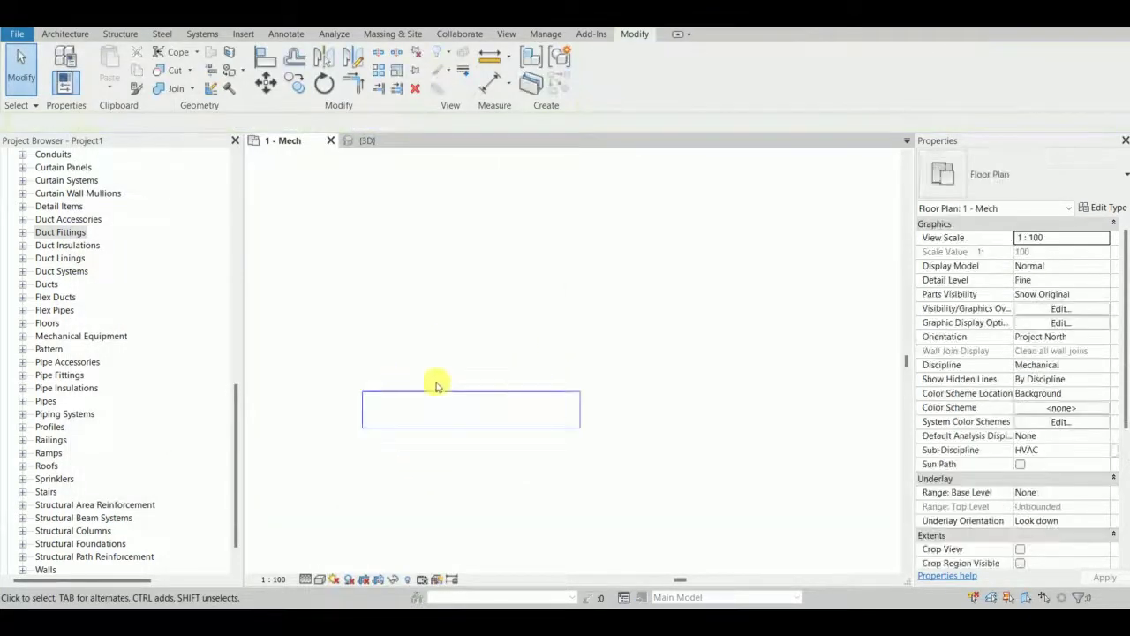
Step: Dismiss the project save reminder without saving
click(469, 398)
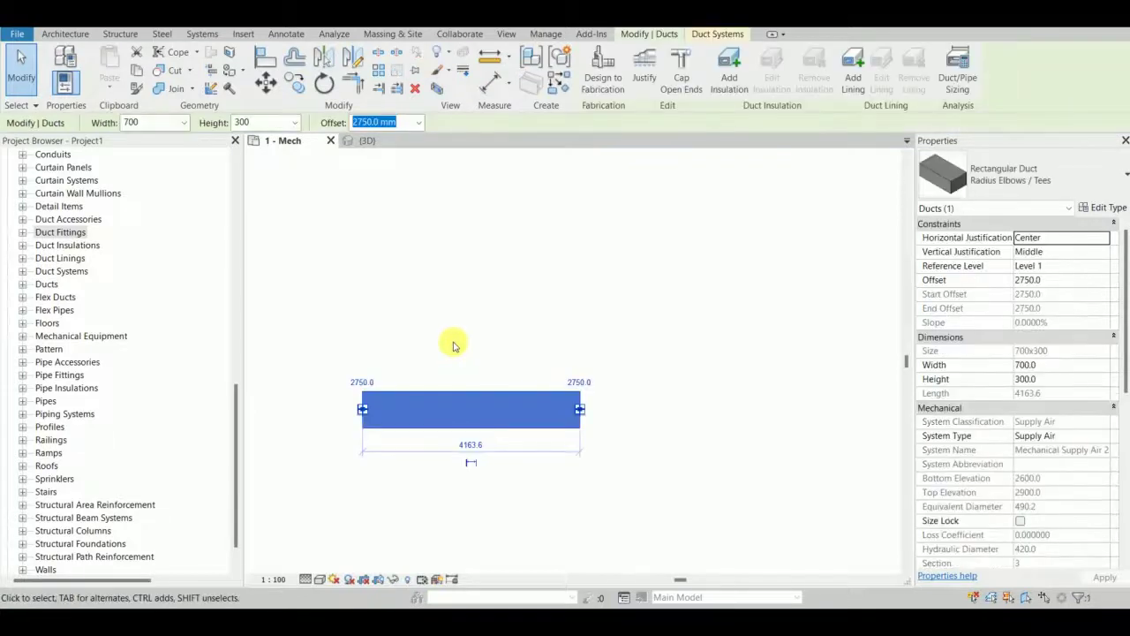
click(476, 338)
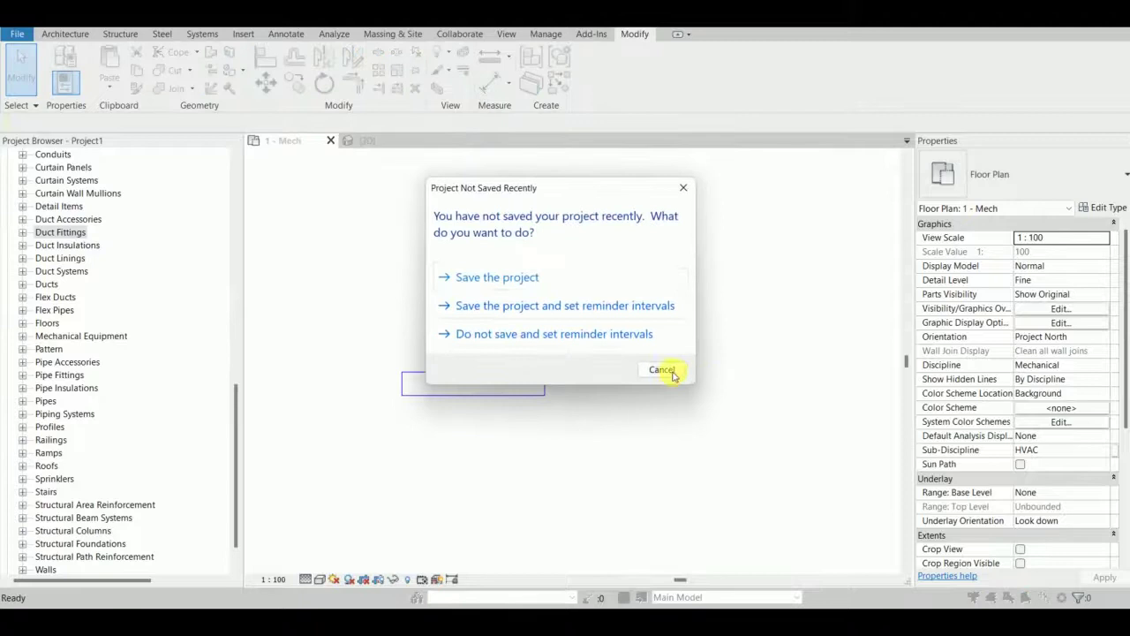
click(667, 368)
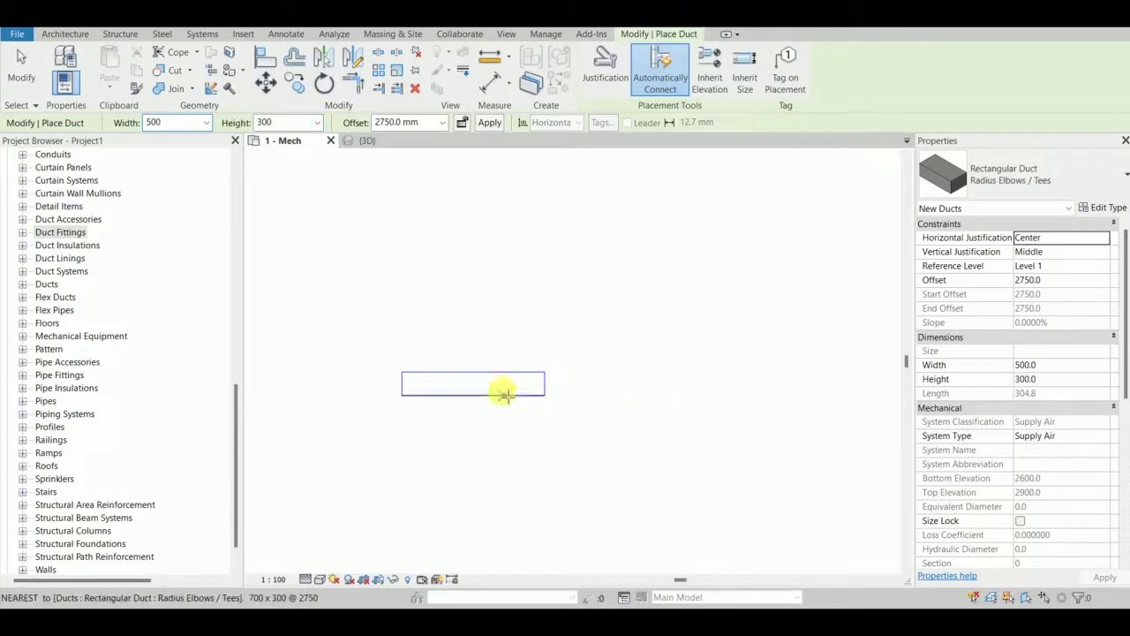
Step: Draw a vertical 500 x 300 mm duct at 2750 mm offset, separate from and beyond the right end of the horizontal duct
click(616, 381)
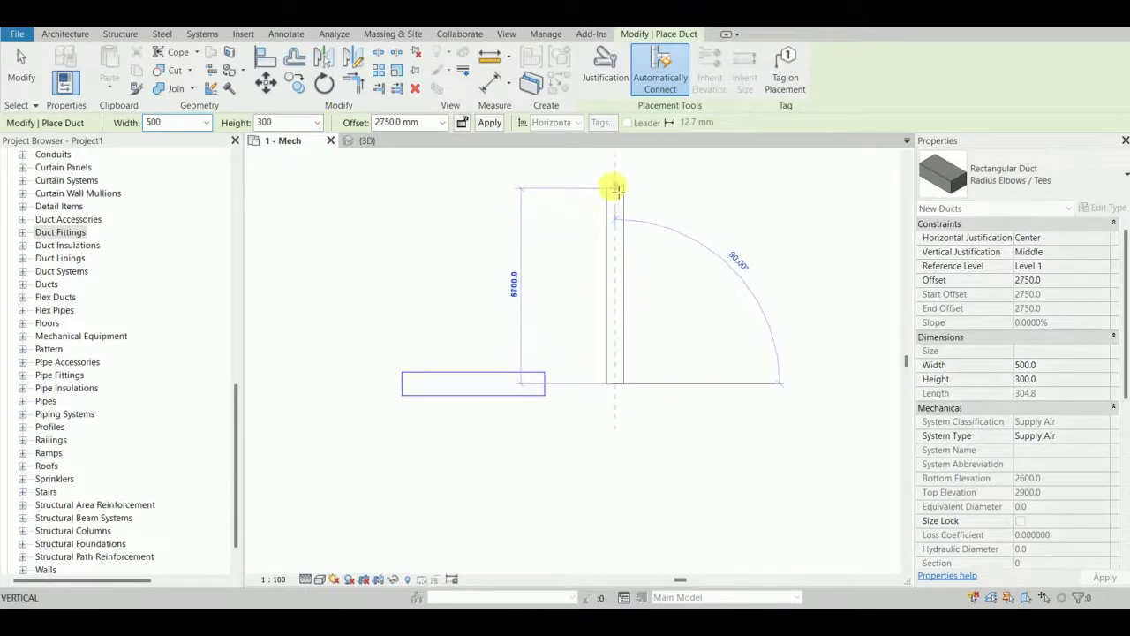
scroll(615, 187, down, 2)
click(615, 175)
key(Escape)
key(Escape)
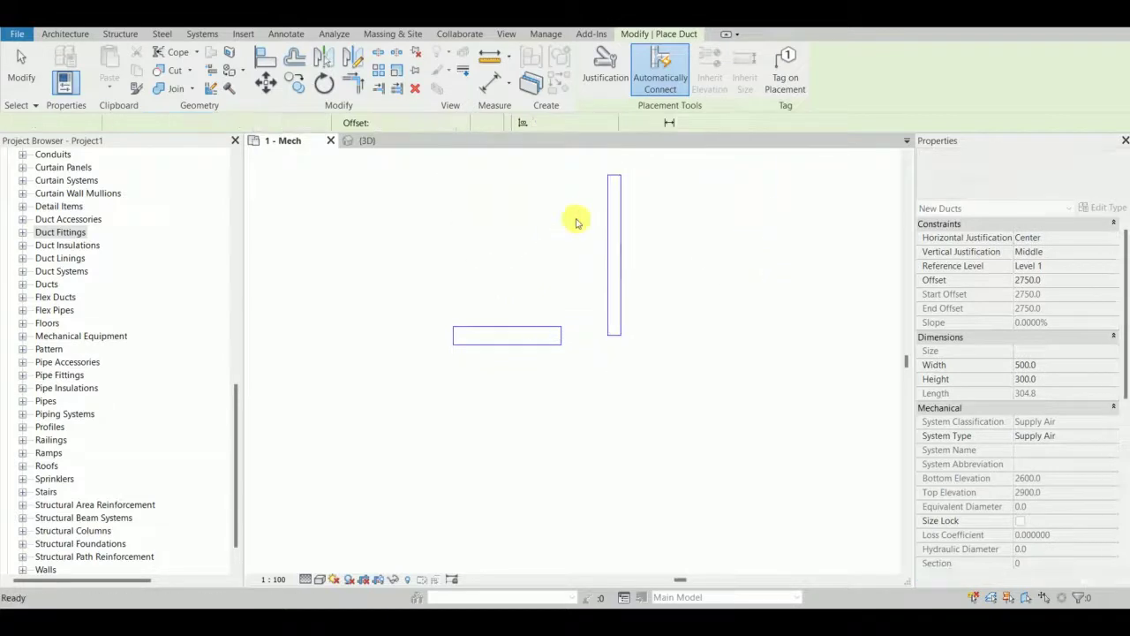
Step: Join the horizontal 700 mm duct and the vertical 500 mm duct into a corner with Trim/Extend
scroll(576, 222, up, 2)
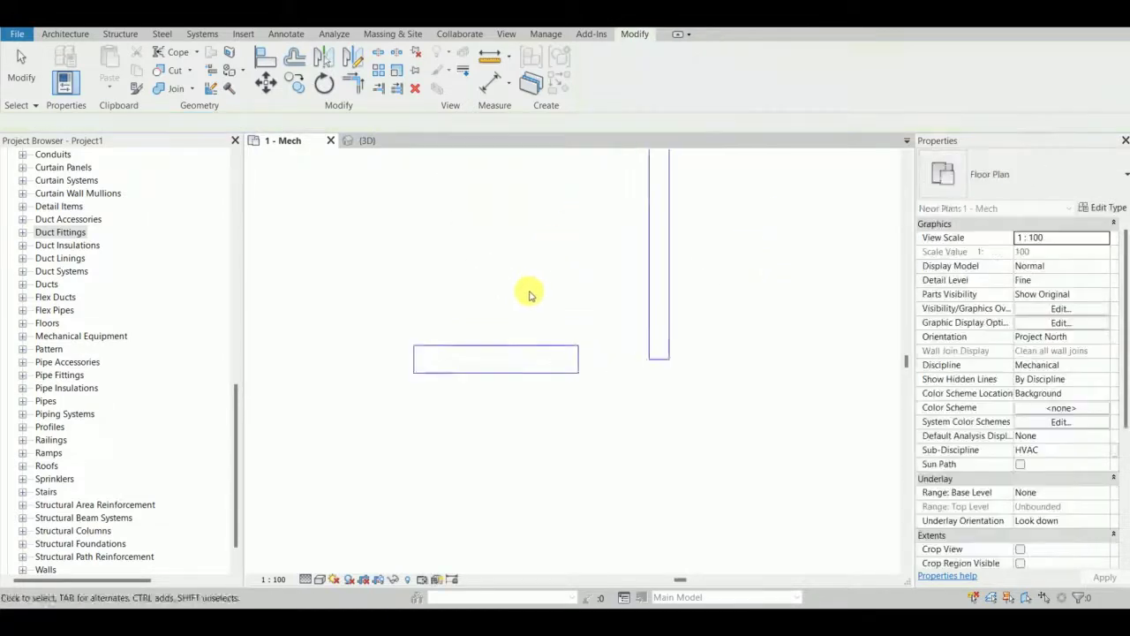
click(358, 87)
click(508, 405)
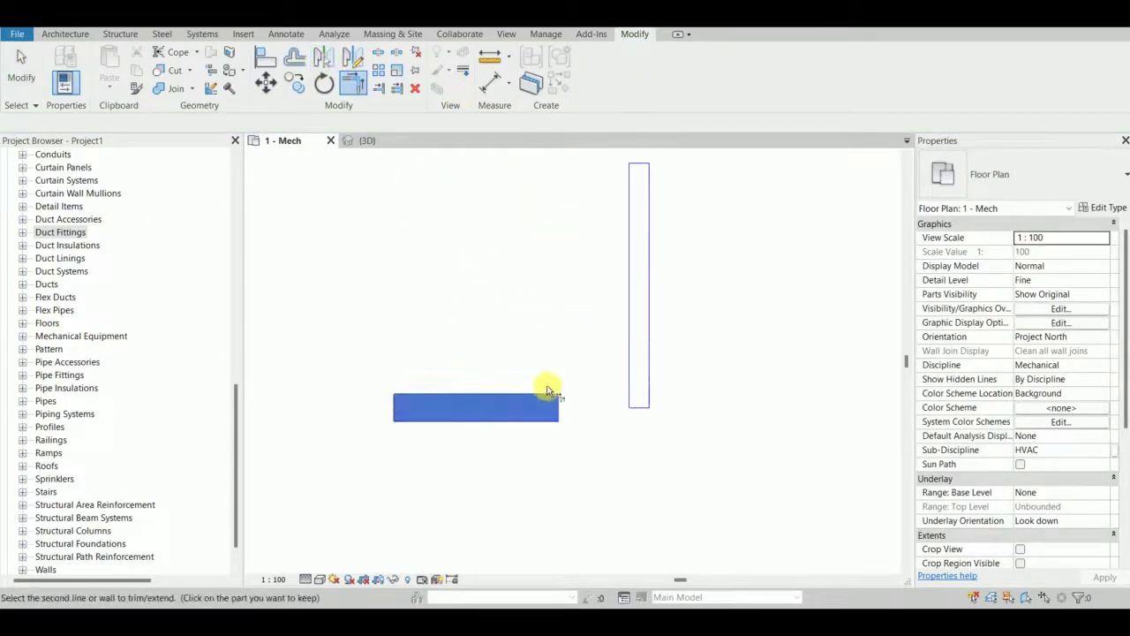
click(630, 342)
scroll(609, 462, up, 2)
key(Escape)
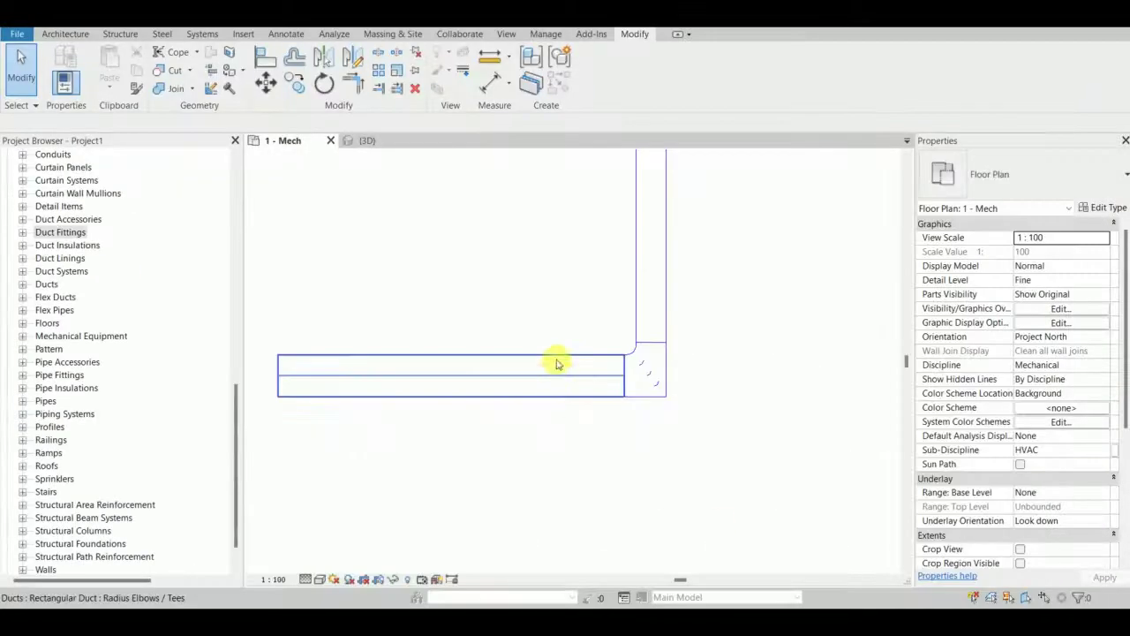
scroll(554, 360, down, 2)
middle_drag(548, 313, 542, 366)
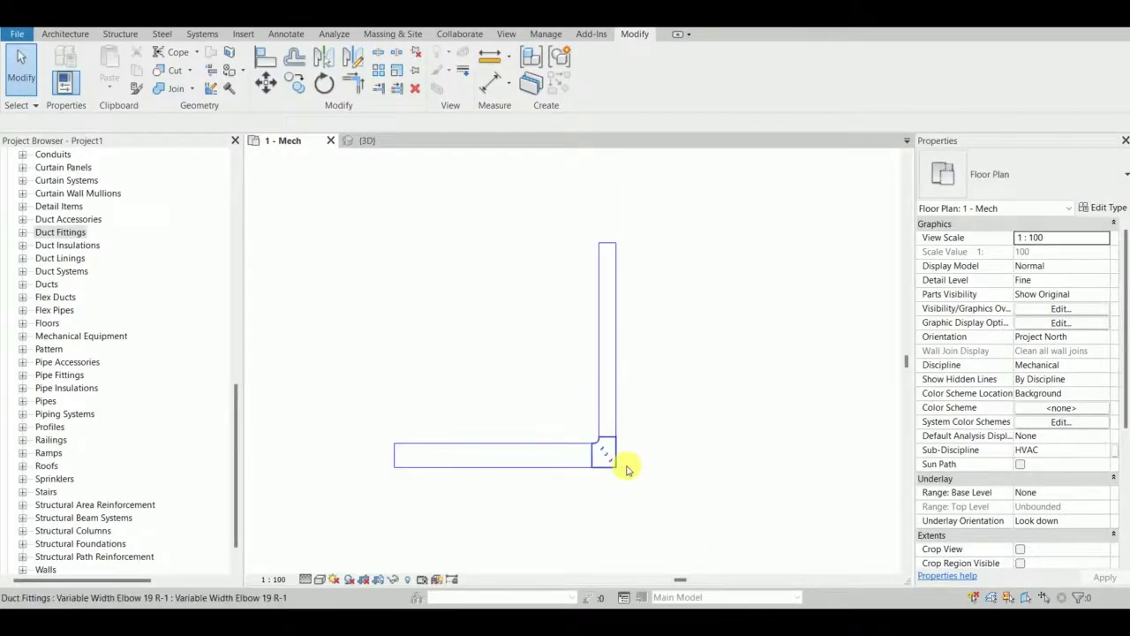
scroll(623, 459, up, 2)
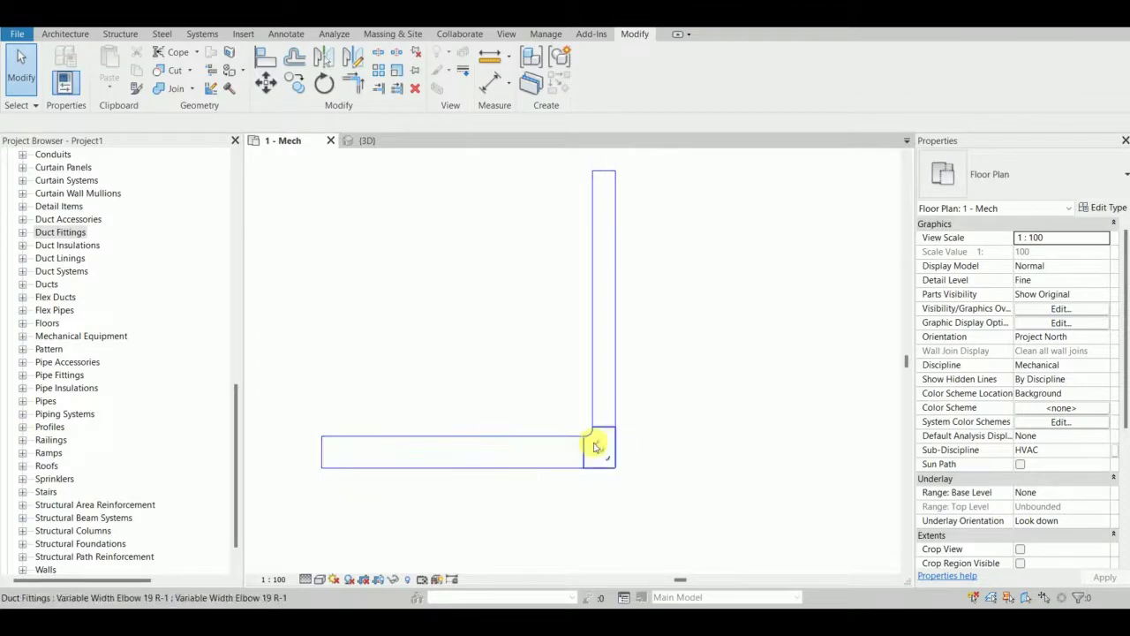
scroll(593, 440, down, 1)
Step: Draw a horizontal duct 800 mm wide, 500 mm high and about 9100 mm long below the joined ducts
middle_drag(666, 434, 526, 380)
scroll(523, 334, down, 1)
key(d)
key(t)
middle_drag(539, 427, 562, 351)
click(209, 123)
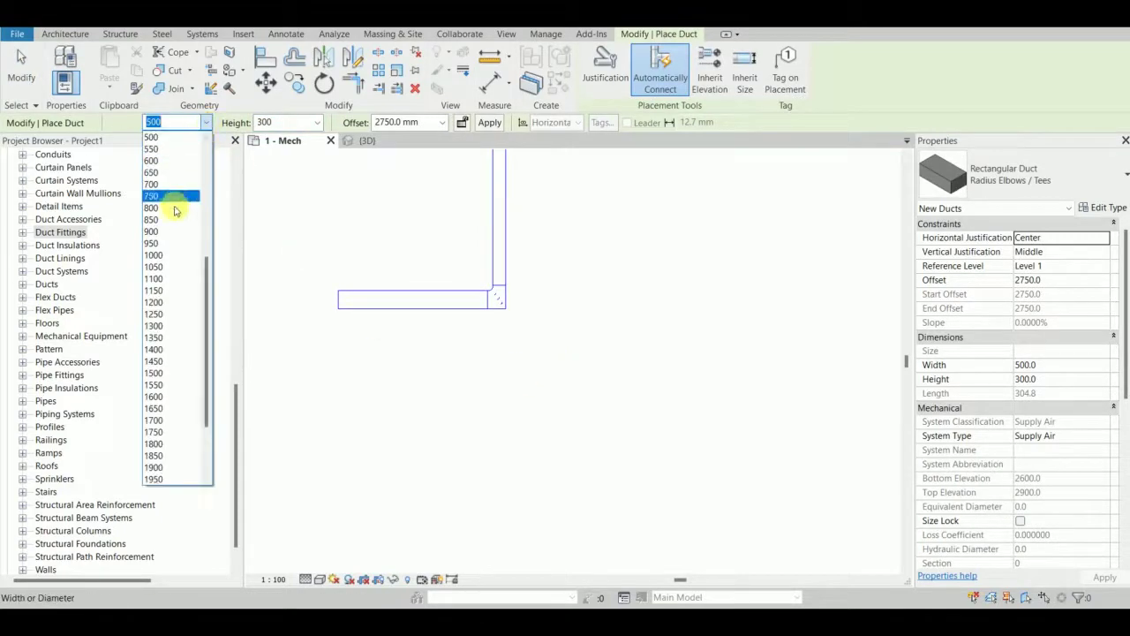
click(159, 207)
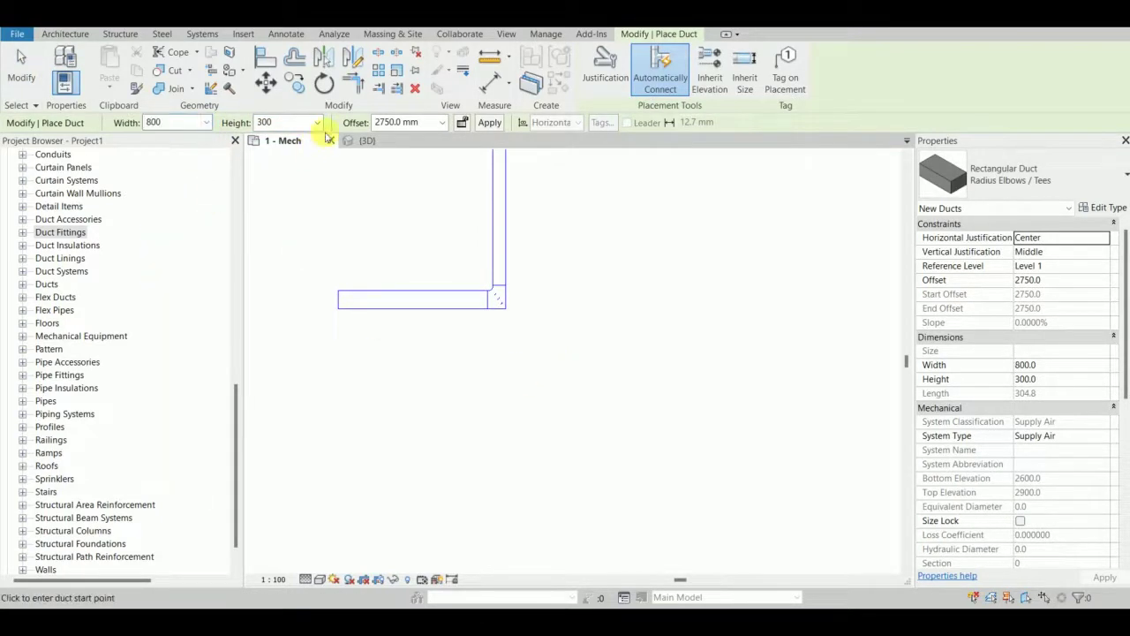
click(316, 122)
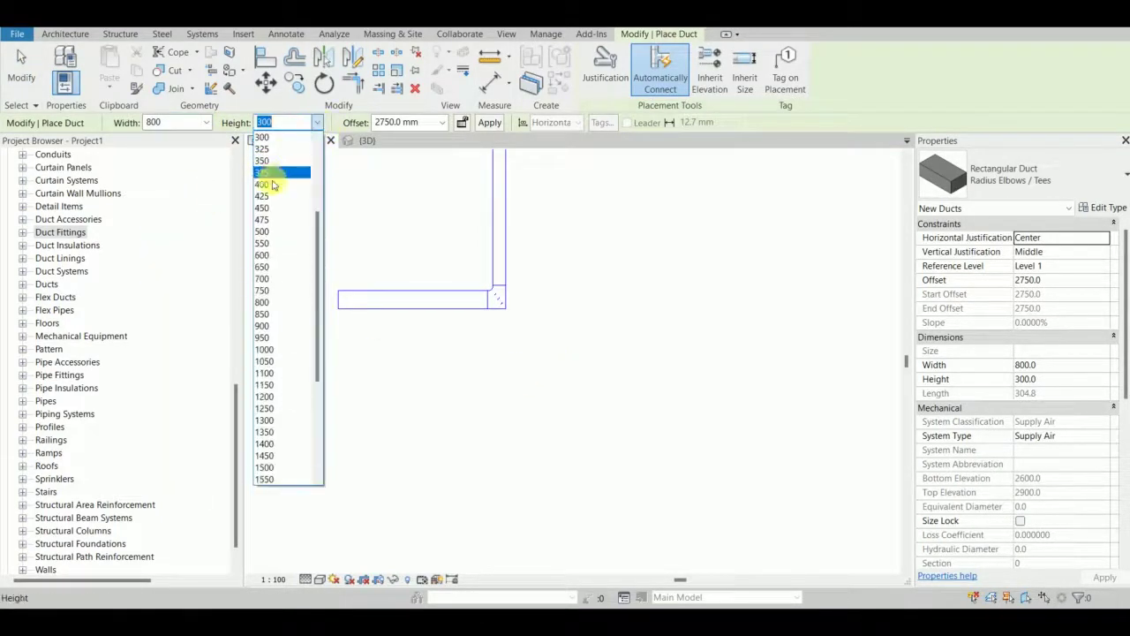
click(265, 232)
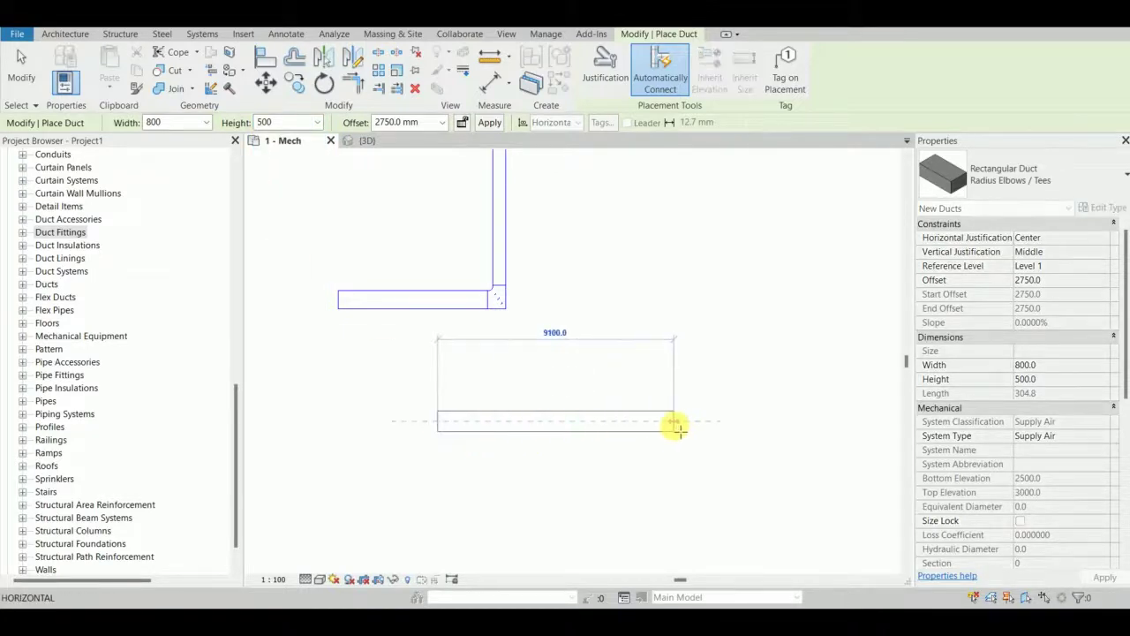
click(677, 427)
scroll(675, 397, up, 1)
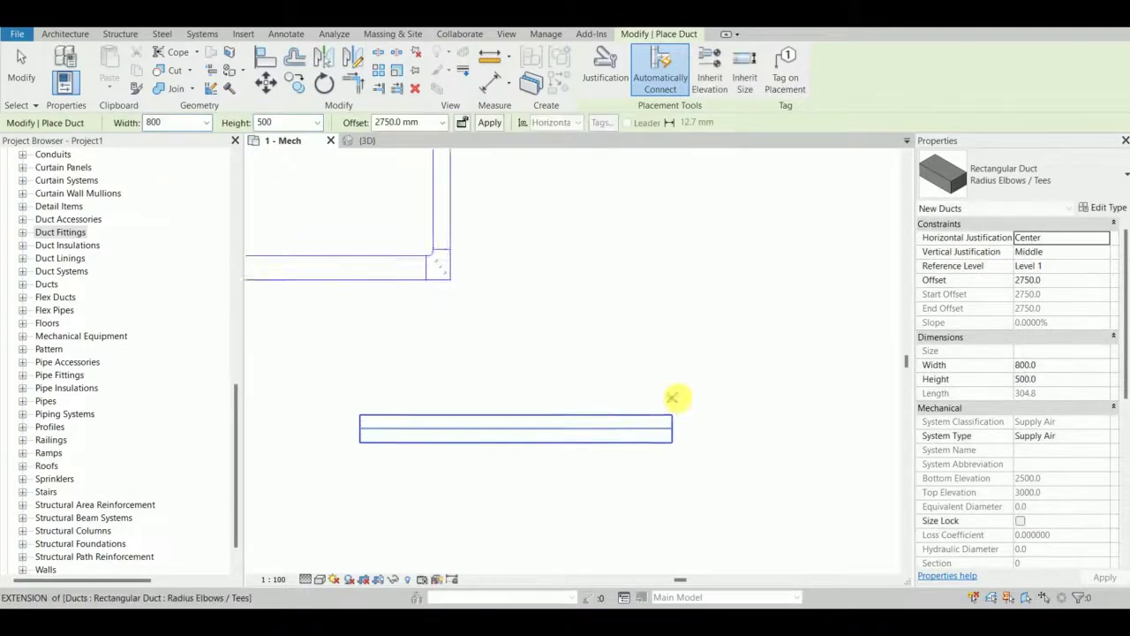
Step: Draw a slanted duct 350 mm wide, 500 mm high and about 8300 mm long at 60° beyond the 800 mm duct's right end
click(206, 122)
scroll(177, 191, up, 4)
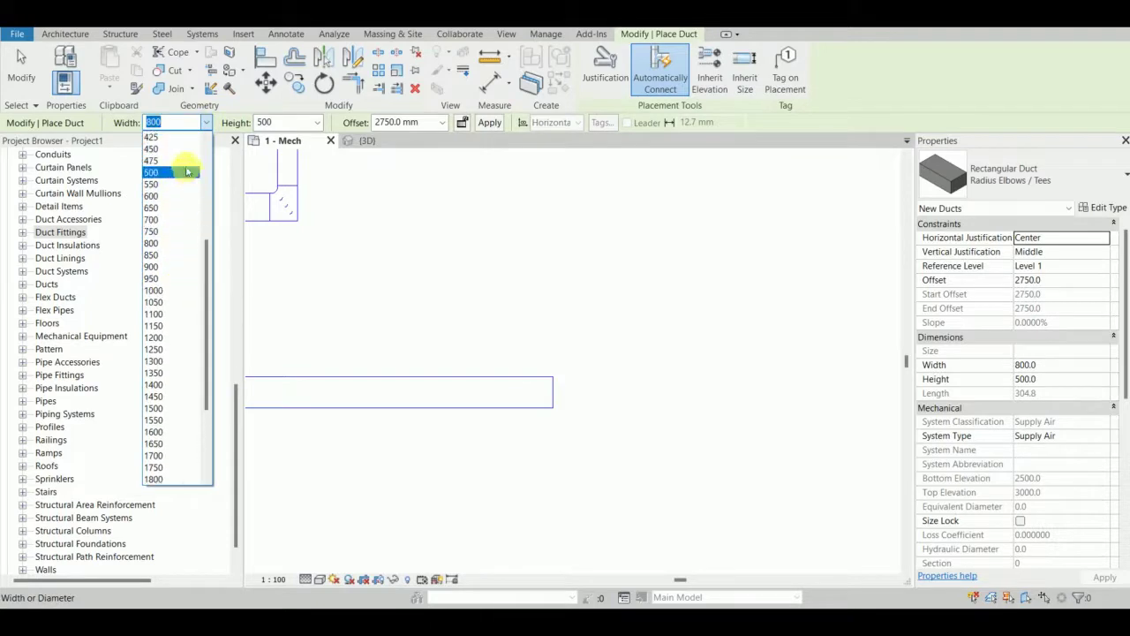
scroll(177, 170, up, 1)
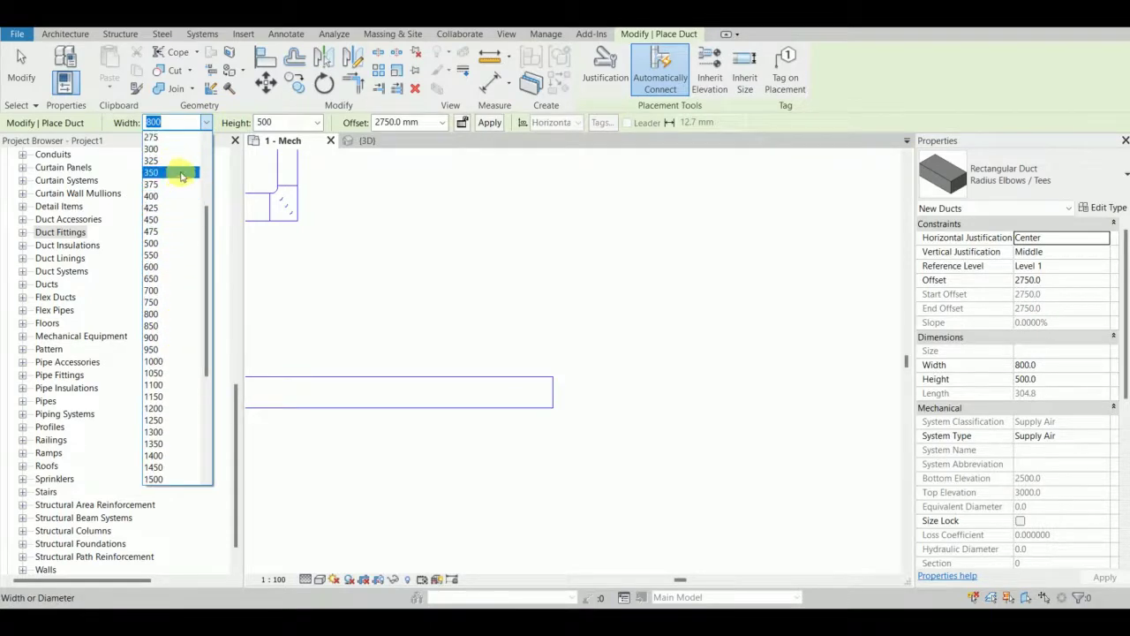
click(185, 173)
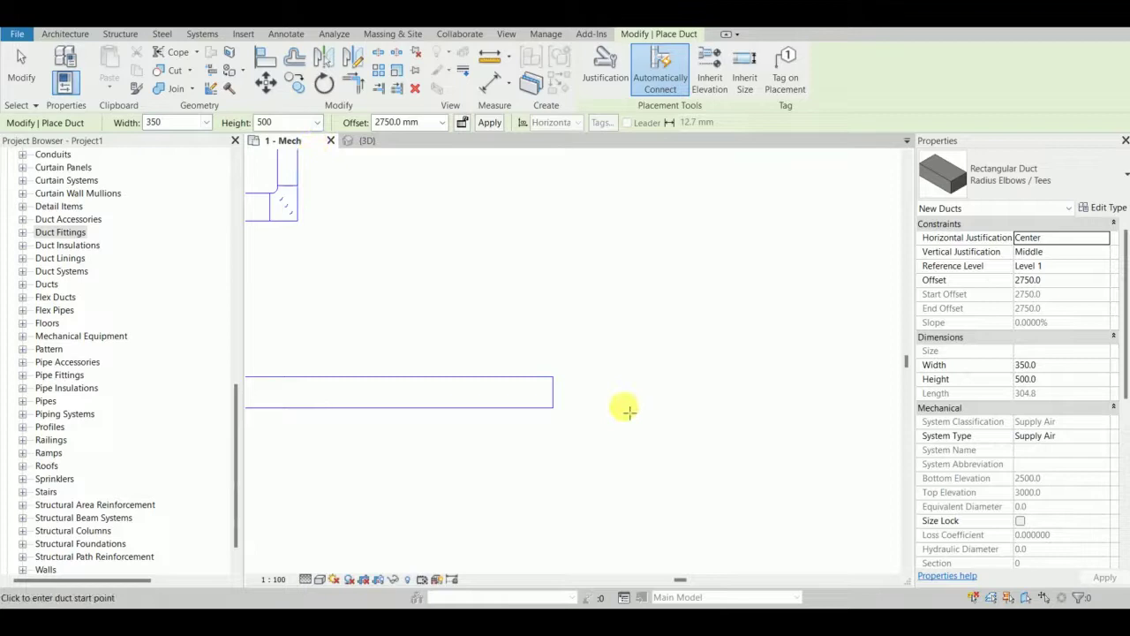
click(676, 393)
scroll(537, 371, down, 2)
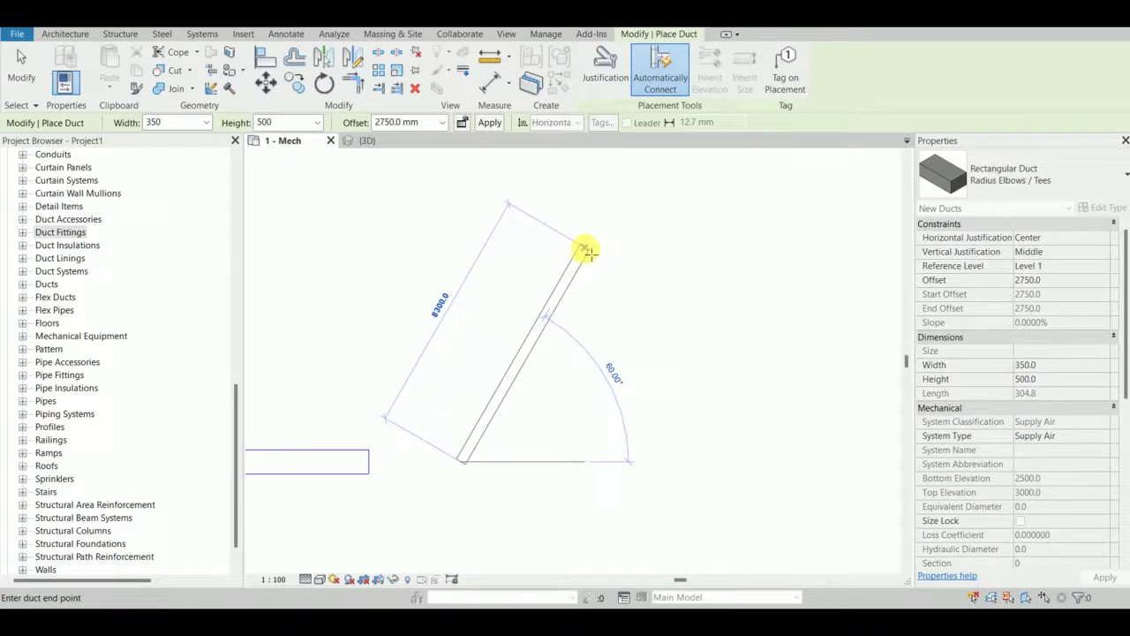
click(587, 251)
key(Escape)
scroll(477, 283, down, 3)
key(Escape)
Step: Join the 800 mm horizontal duct and the 350 mm slanted duct into a corner with Trim/Extend
middle_drag(415, 253, 514, 227)
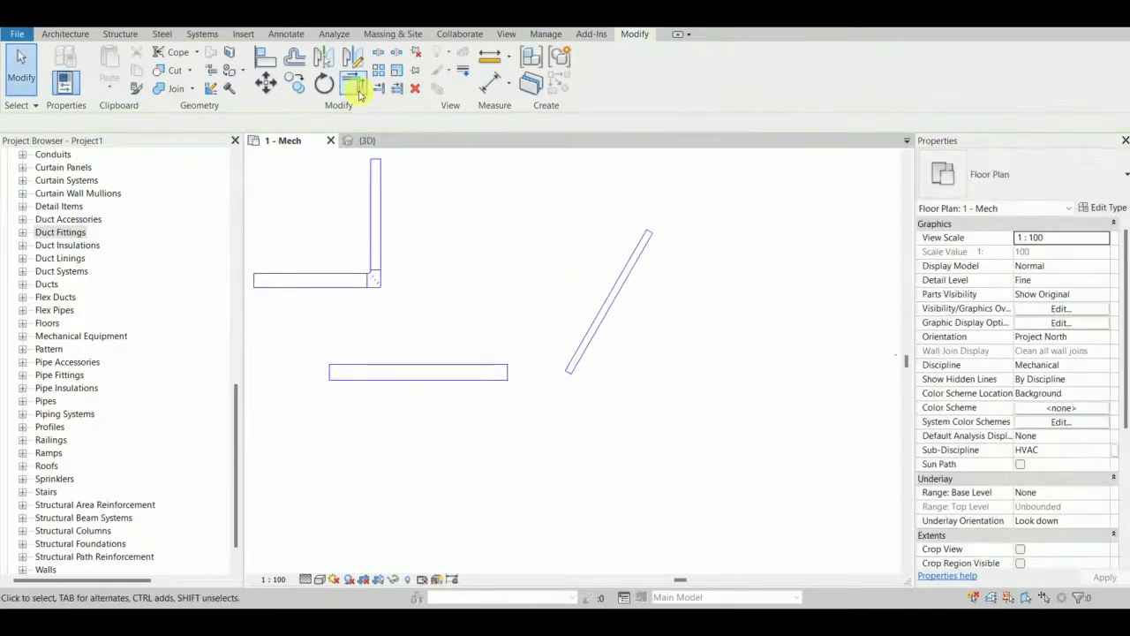
click(354, 85)
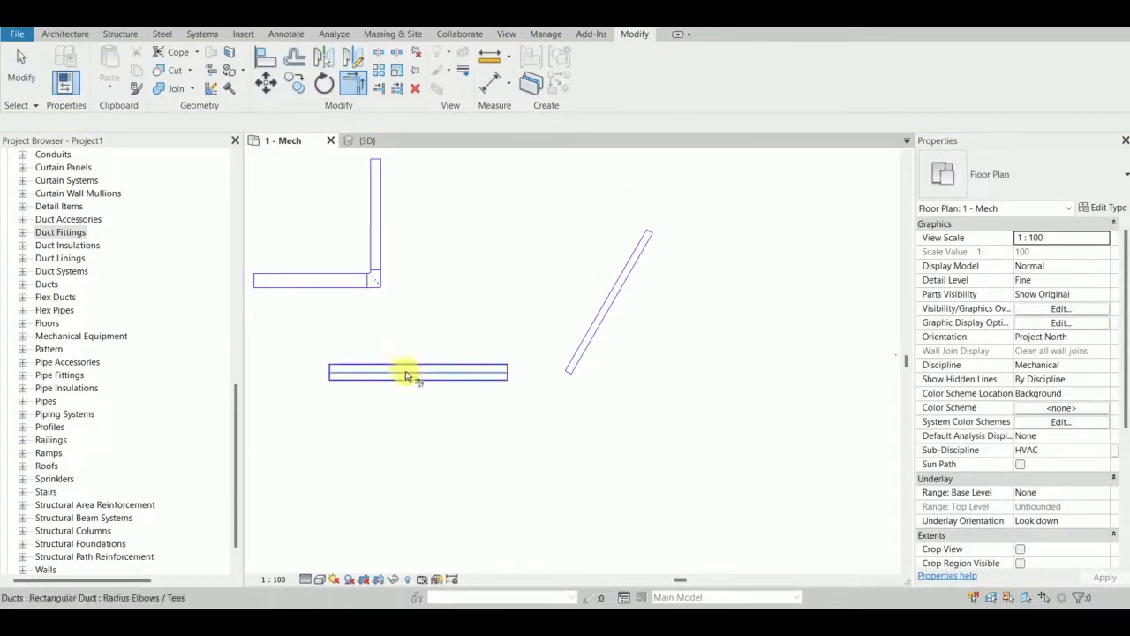
click(452, 378)
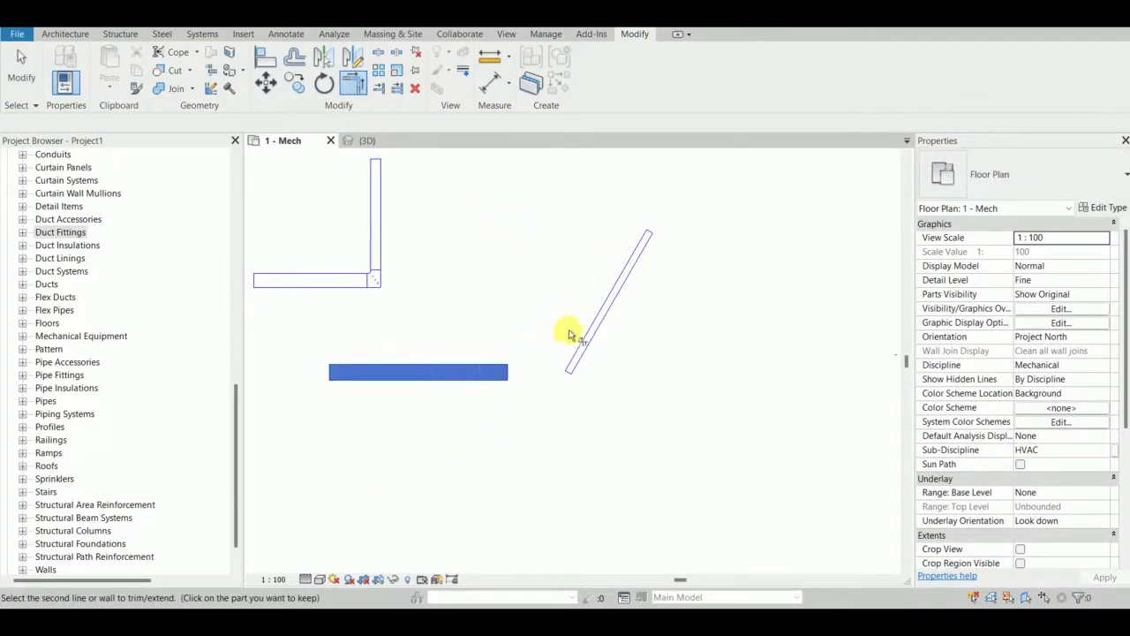
click(555, 399)
scroll(574, 375, up, 4)
key(Escape)
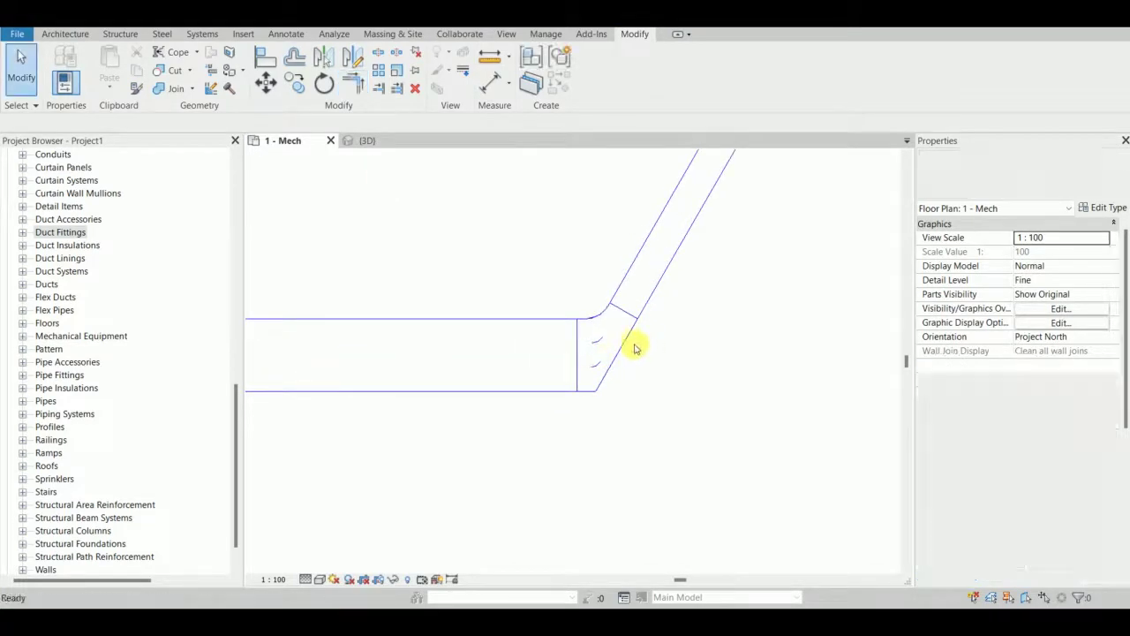
Step: Examine the elbow between the 800 mm and 350 mm ducts from several angles in 3D and return to the 1 - Mech floor plan
click(637, 394)
key(Escape)
scroll(620, 347, down, 2)
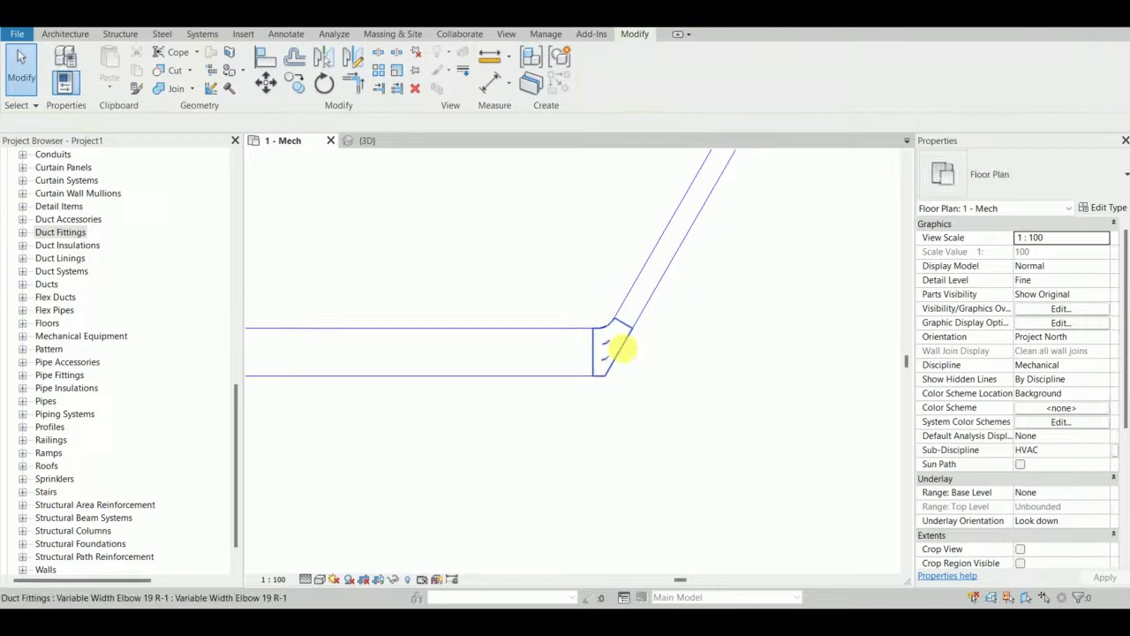
scroll(620, 347, up, 2)
click(345, 144)
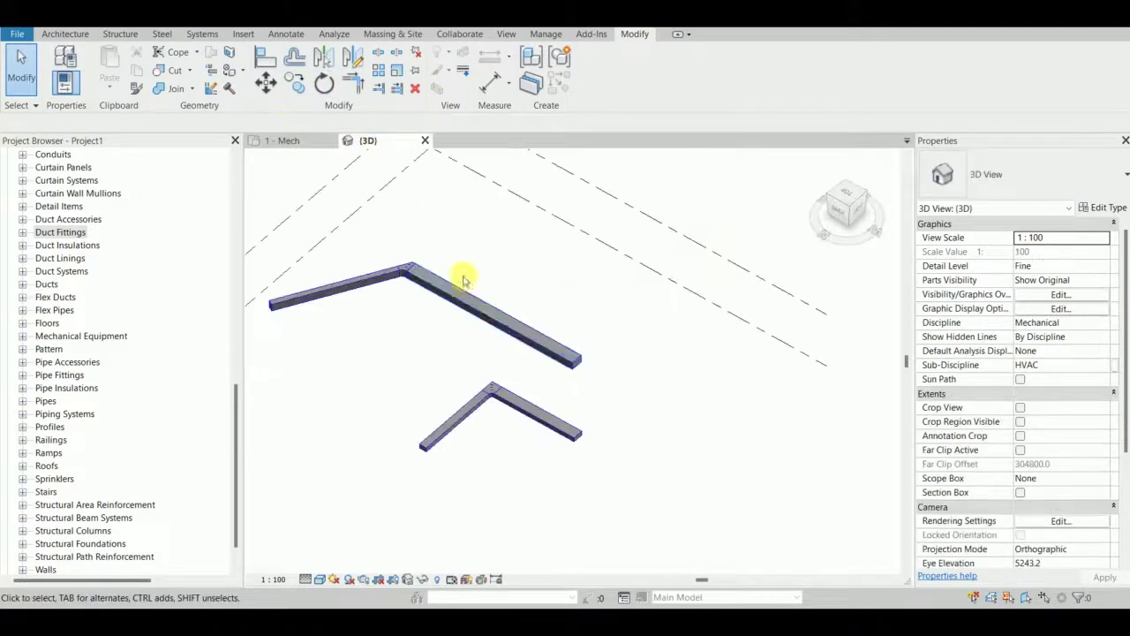
scroll(433, 421, up, 3)
middle_drag(393, 240, 539, 325)
scroll(540, 325, up, 1)
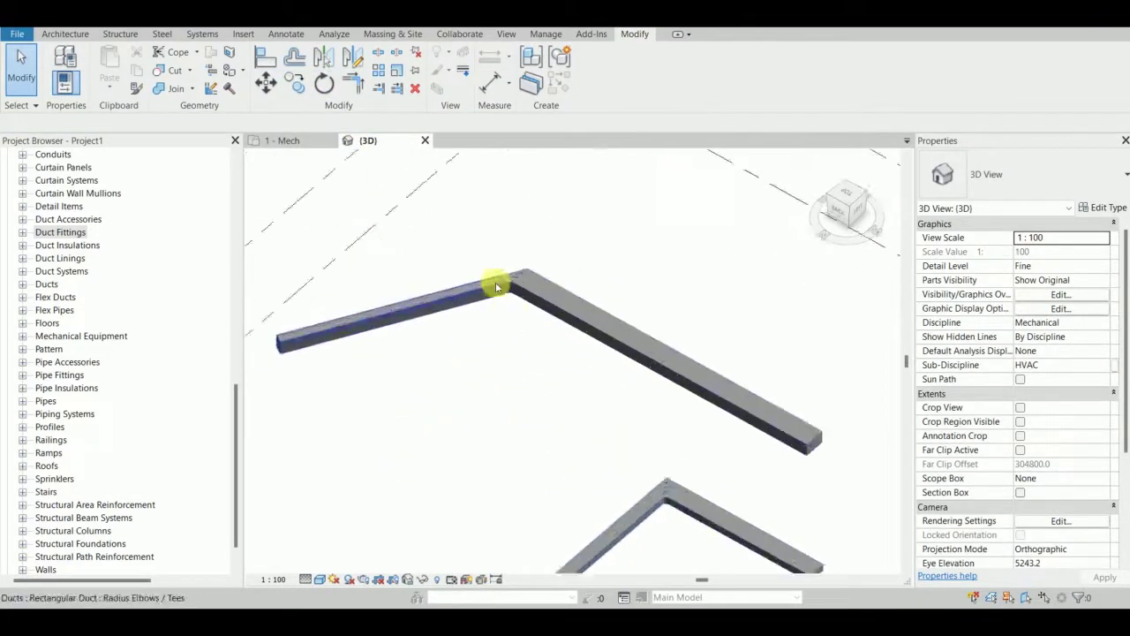
click(517, 283)
shift+middle_drag(419, 357, 768, 370)
scroll(535, 296, up, 2)
scroll(565, 291, up, 3)
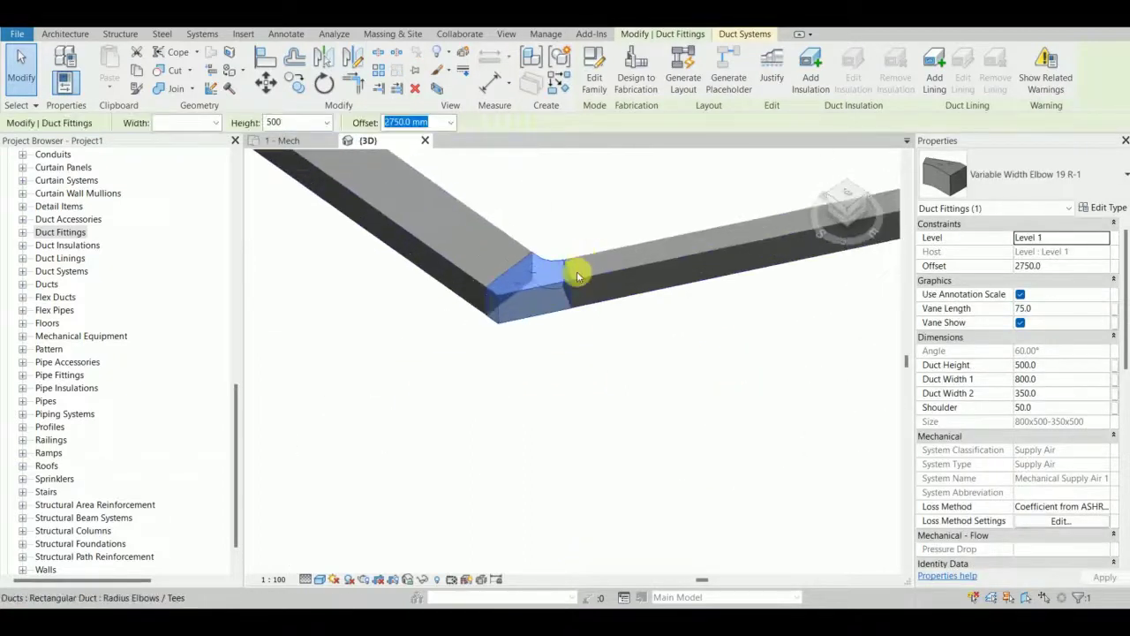
scroll(574, 325, down, 3)
shift+middle_drag(474, 394, 500, 298)
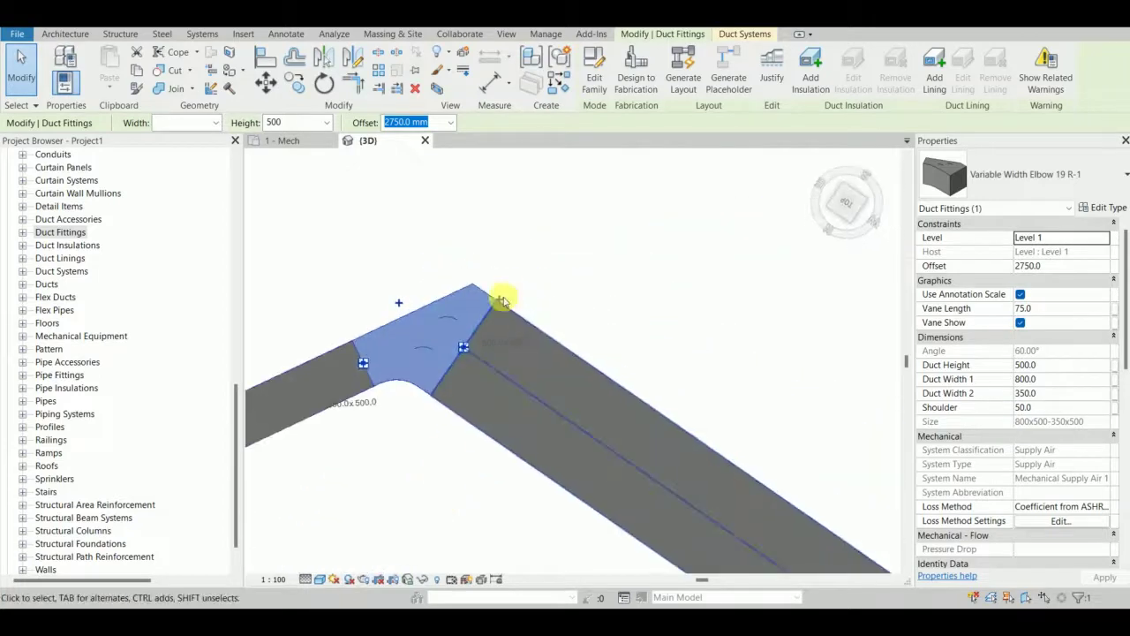
scroll(532, 295, down, 3)
click(576, 403)
key(ctrl+Tab)
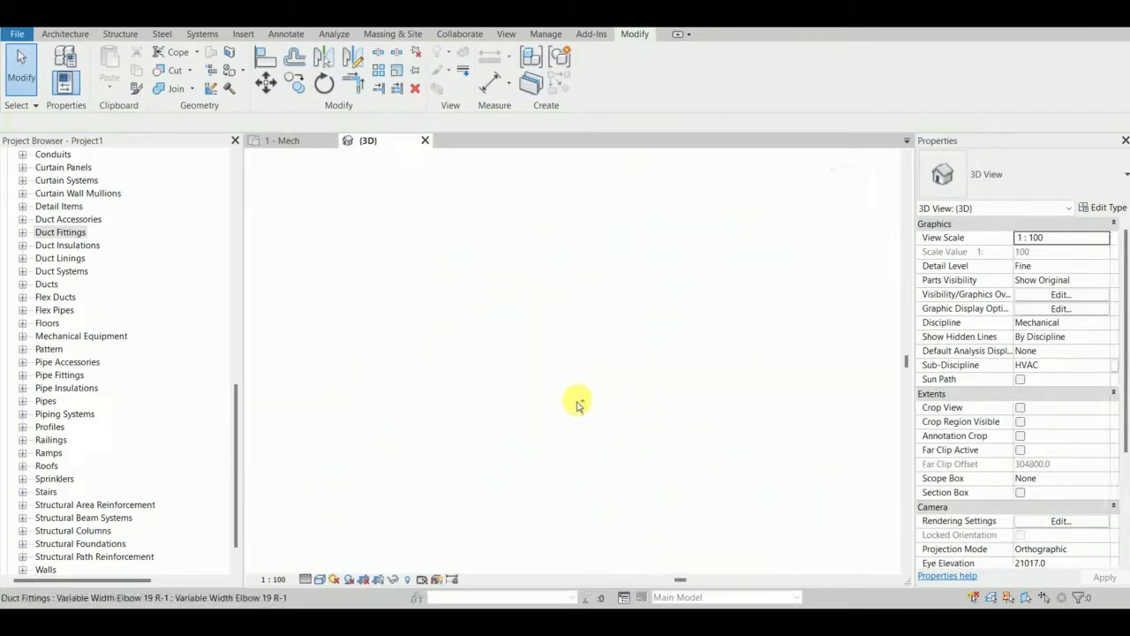
scroll(595, 371, up, 3)
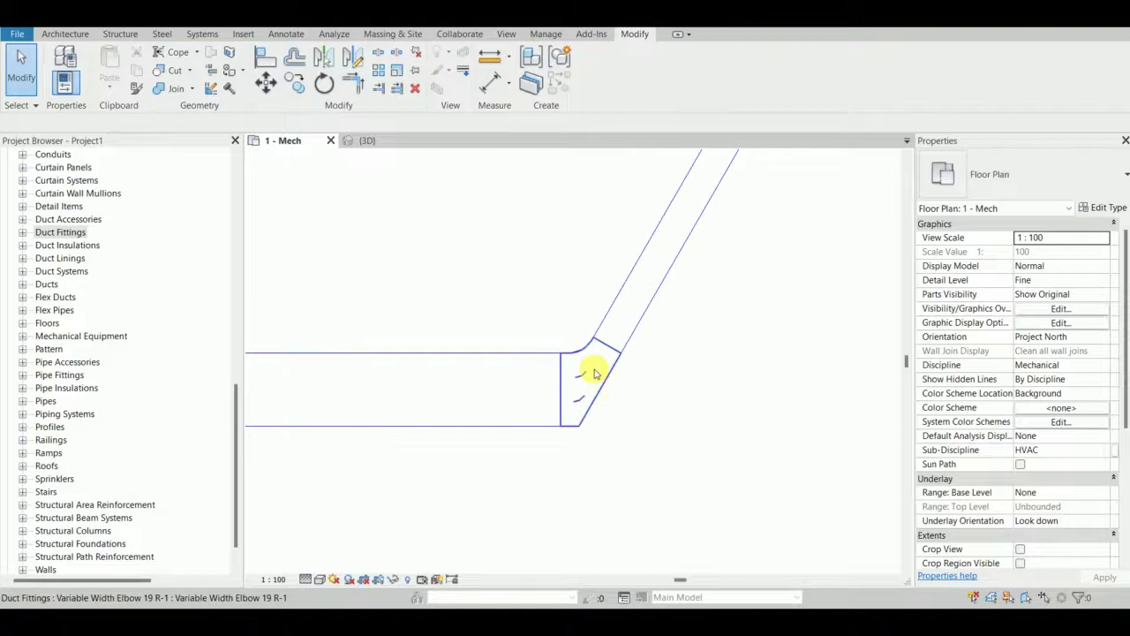
Step: Switch Vane Show off and back on for the elbow between the 800 mm and 350 mm ducts
click(678, 389)
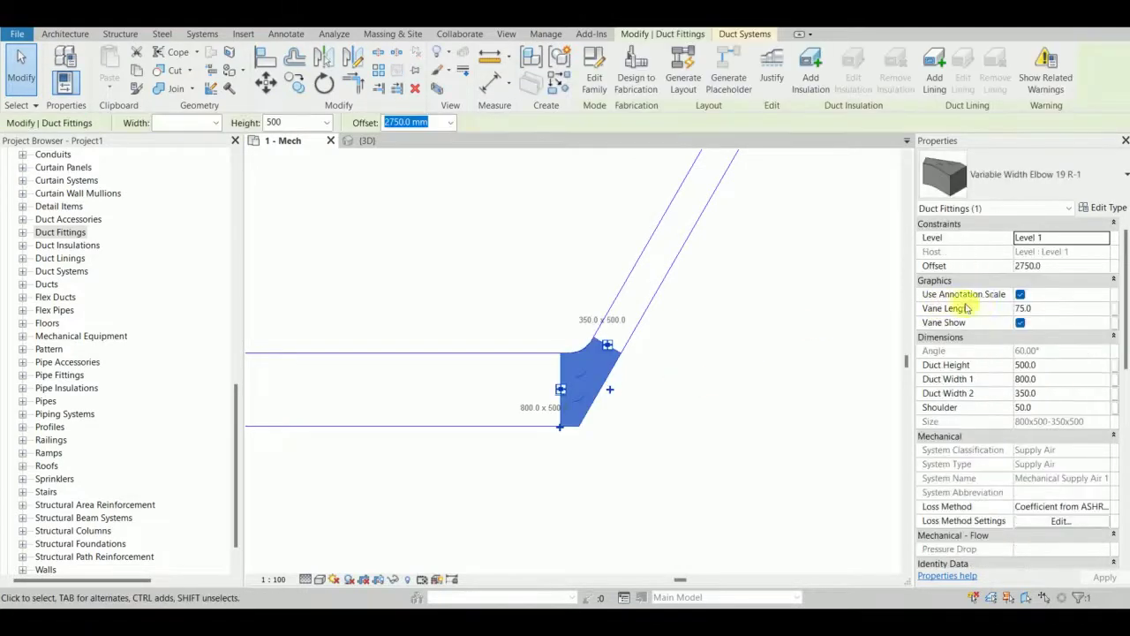
click(1021, 323)
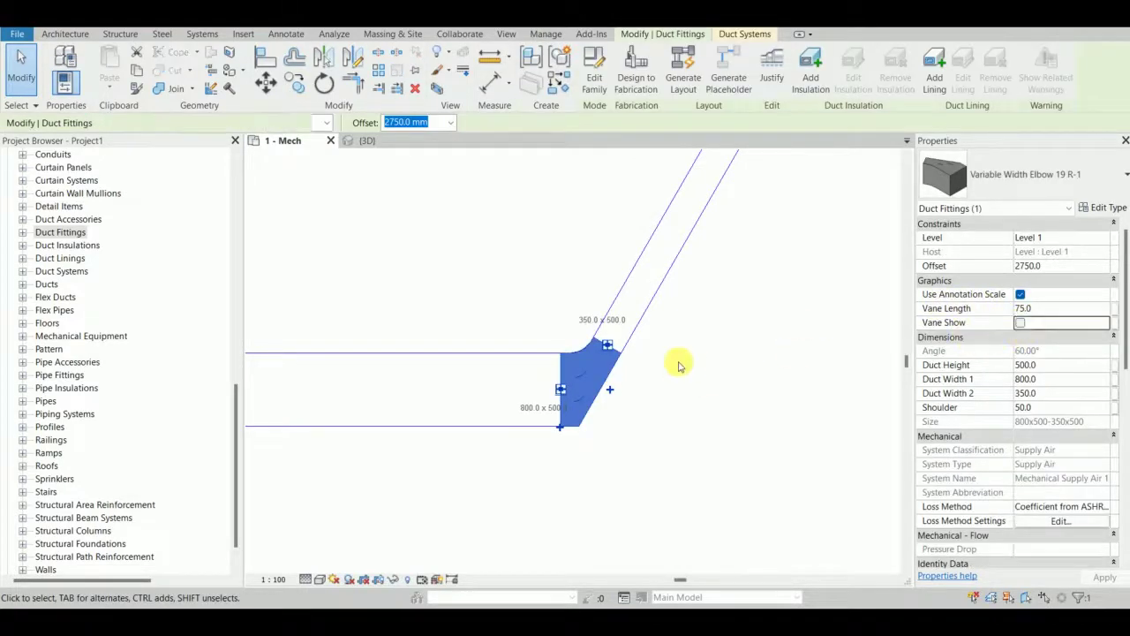
click(1020, 323)
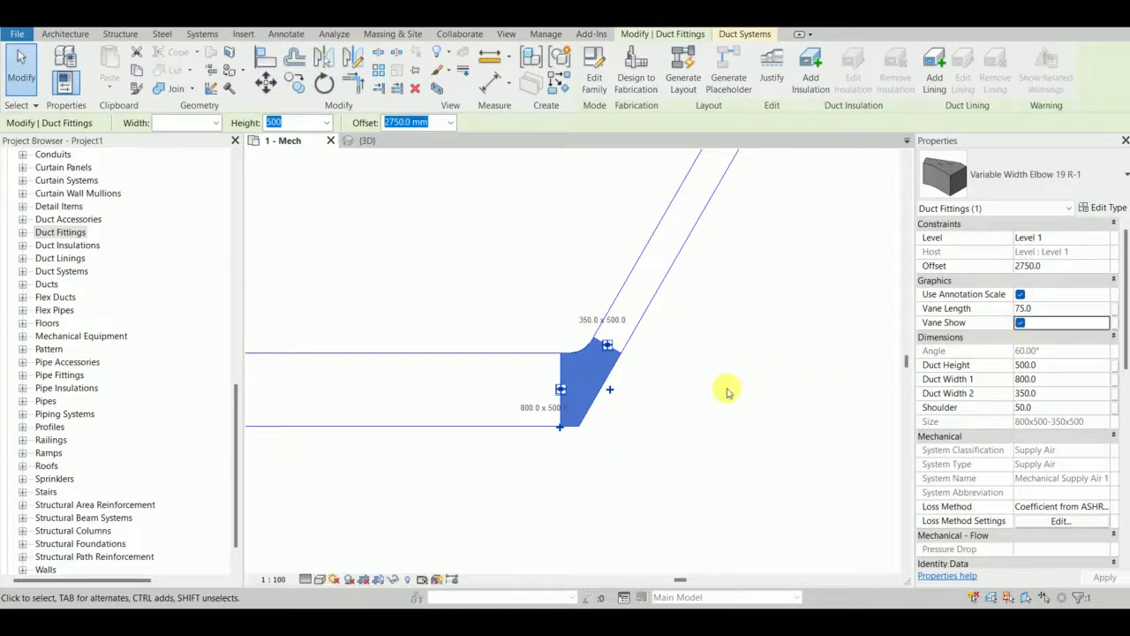
click(649, 372)
Step: Set the Vane Length of the elbow between the 800 mm and 350 mm ducts to 100 mm
scroll(598, 383, up, 3)
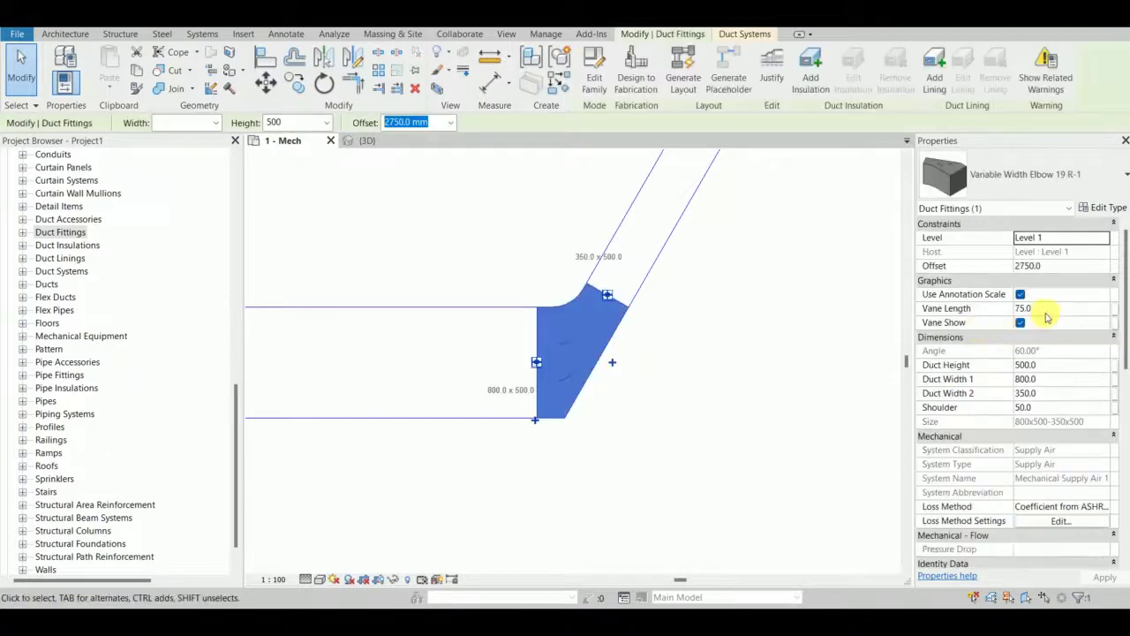
click(1045, 312)
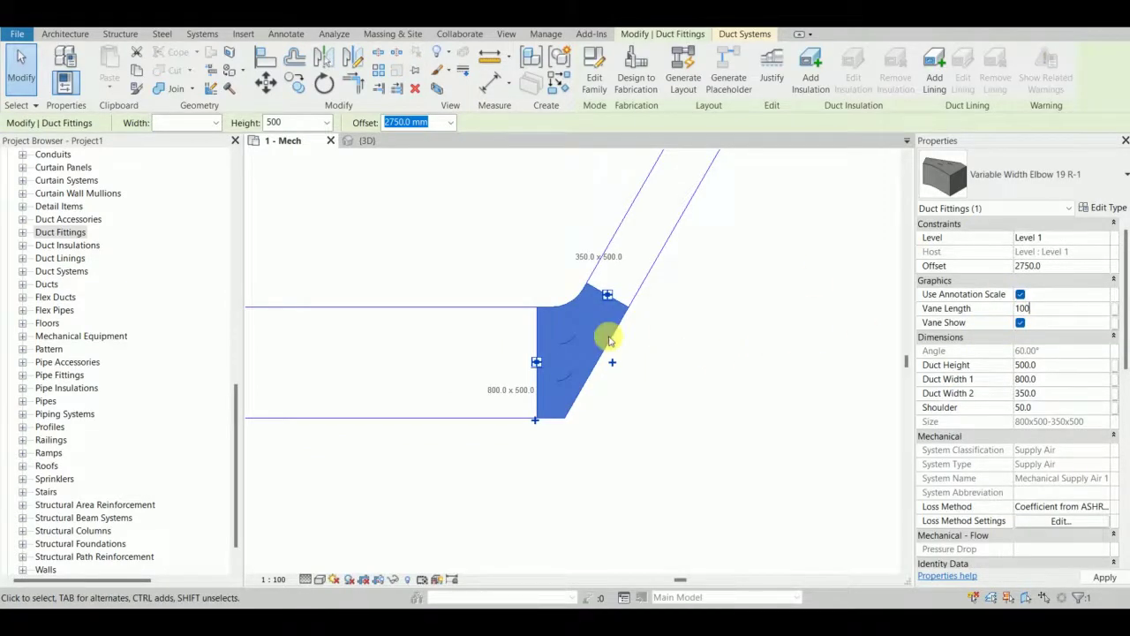
text(100)
click(623, 420)
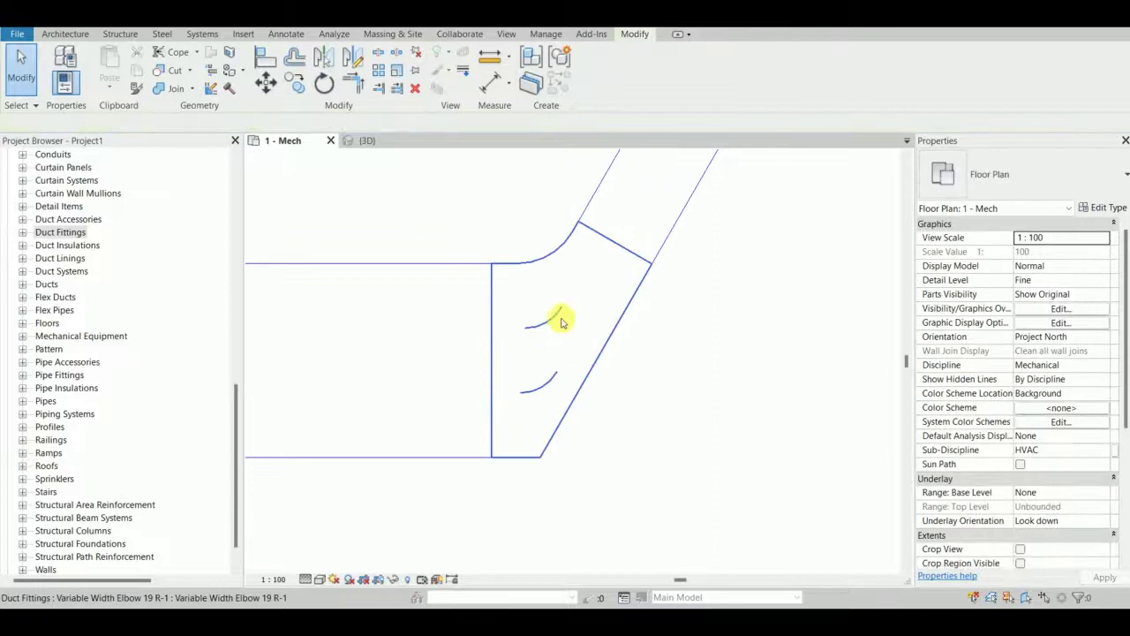
Step: Draw a horizontal duct 650 mm wide and 450 mm high below the 800 mm duct
scroll(561, 322, down, 5)
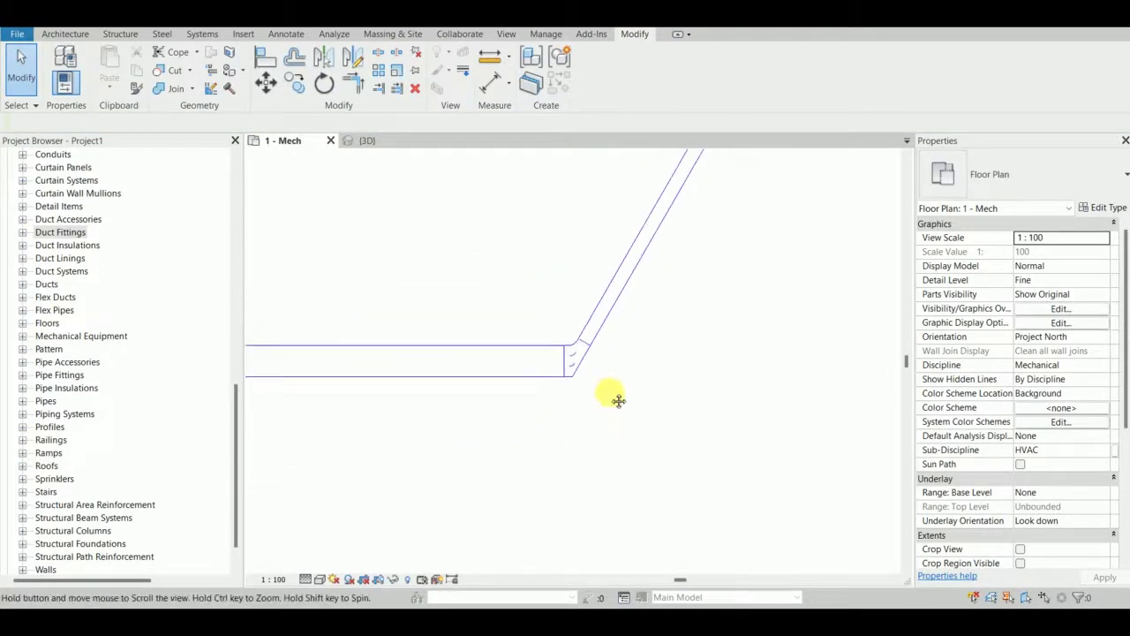
middle_drag(619, 400, 663, 278)
scroll(620, 324, down, 5)
middle_drag(464, 355, 539, 325)
scroll(531, 322, up, 2)
key(d)
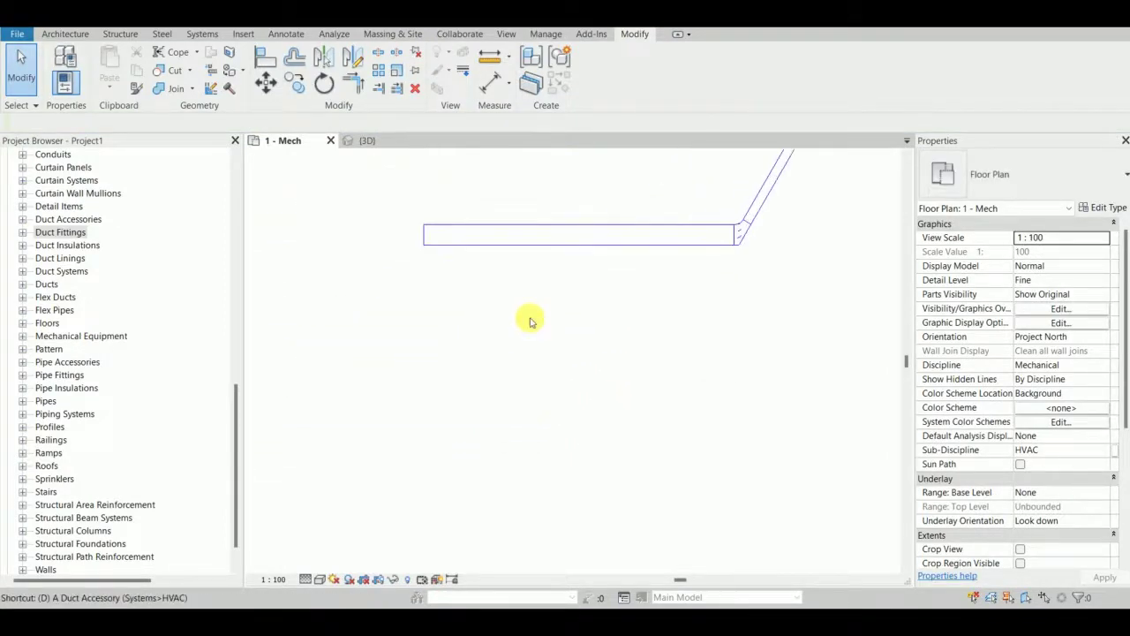
key(t)
click(206, 128)
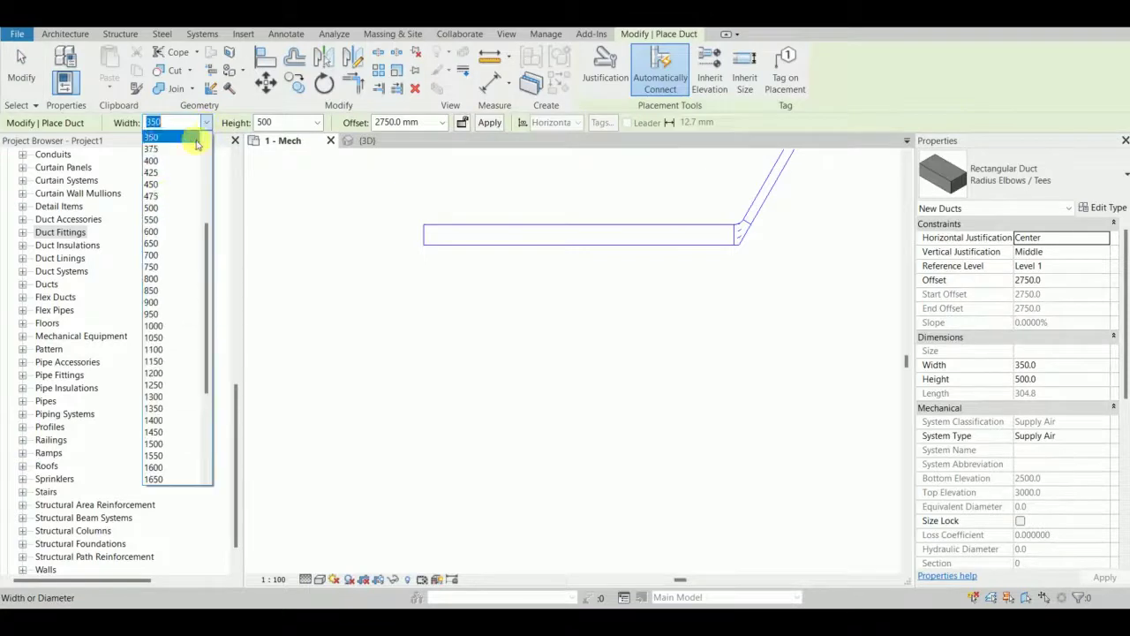
click(160, 244)
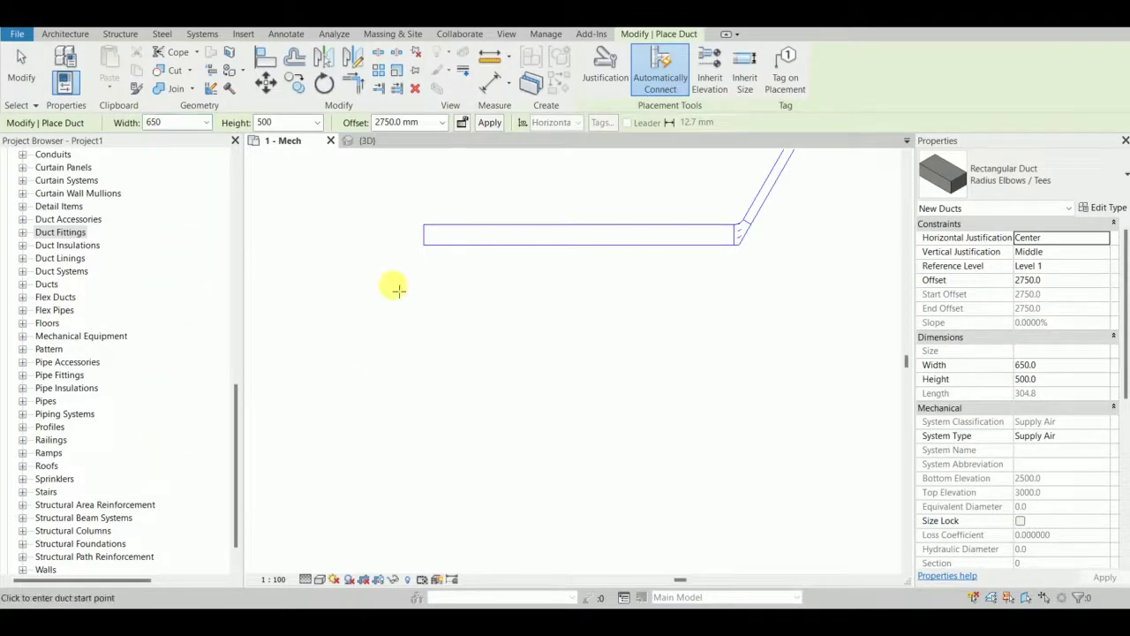
click(316, 123)
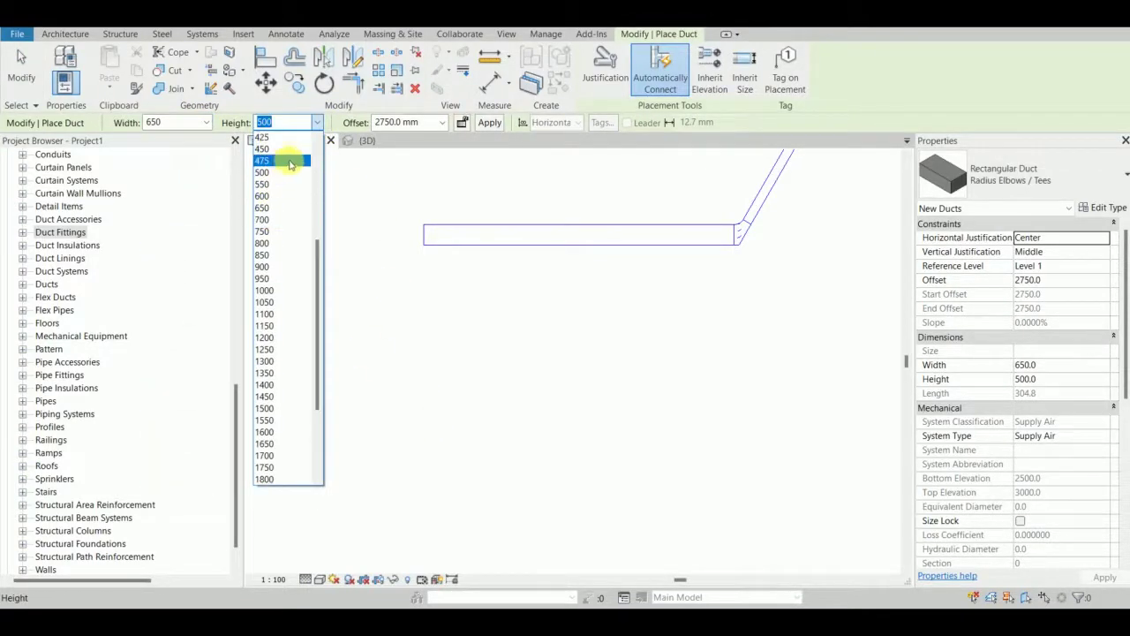
click(298, 193)
scroll(449, 370, down, 1)
middle_drag(454, 371, 340, 240)
click(409, 334)
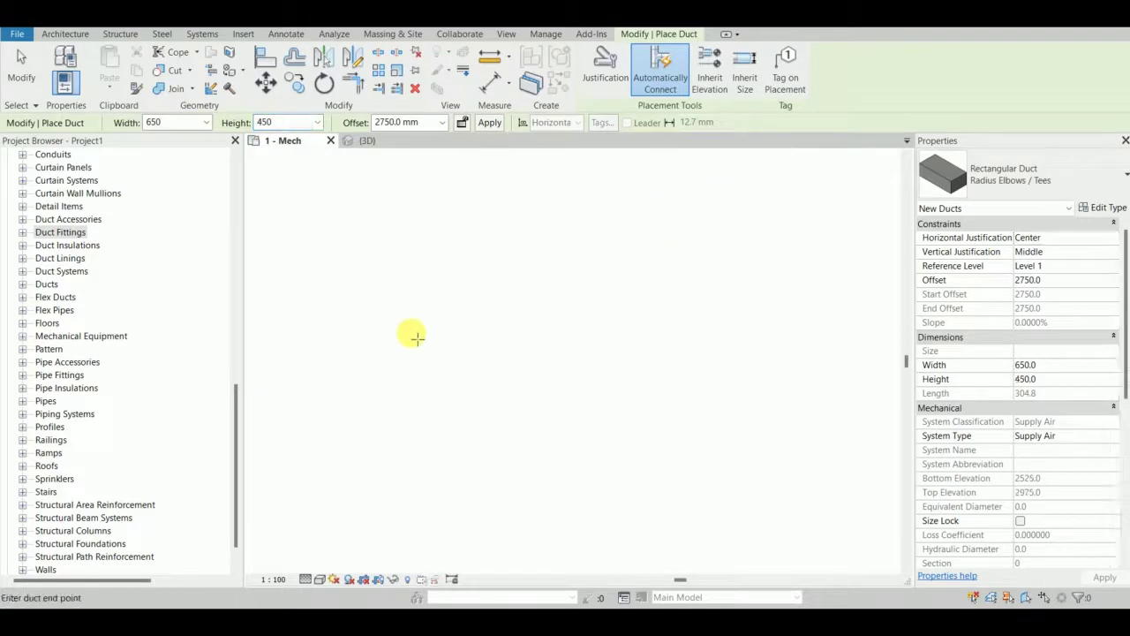
click(562, 334)
key(Escape)
Step: Draw a slanted duct 1500 mm wide, 450 mm high and about 16900 mm long at 30° beyond the 650 mm duct's right end
scroll(576, 335, up, 3)
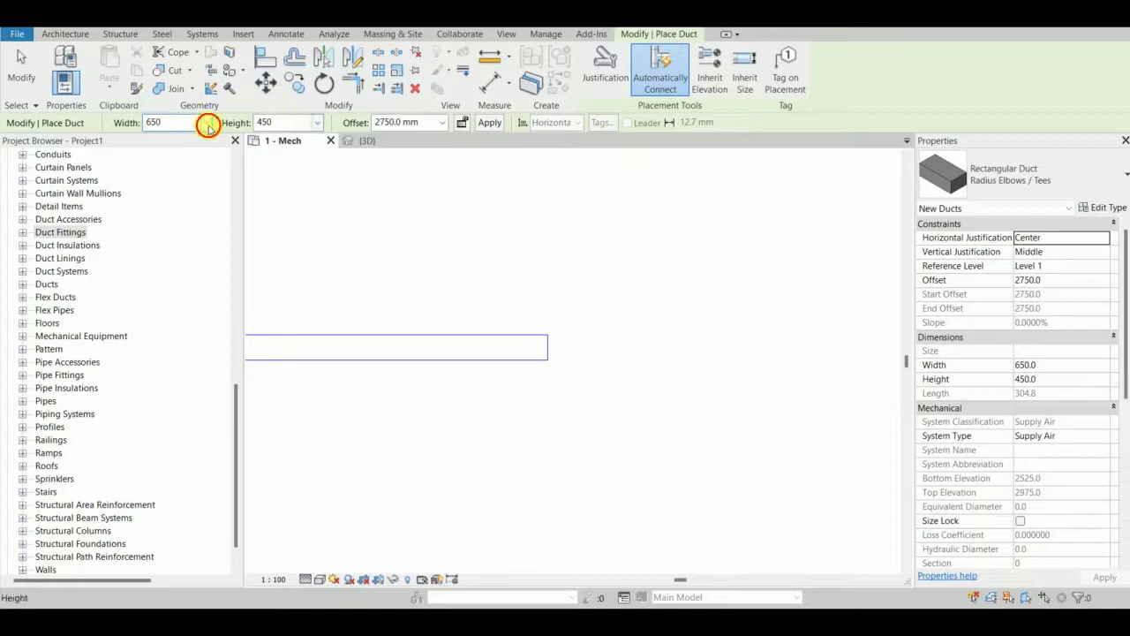
click(207, 126)
click(168, 337)
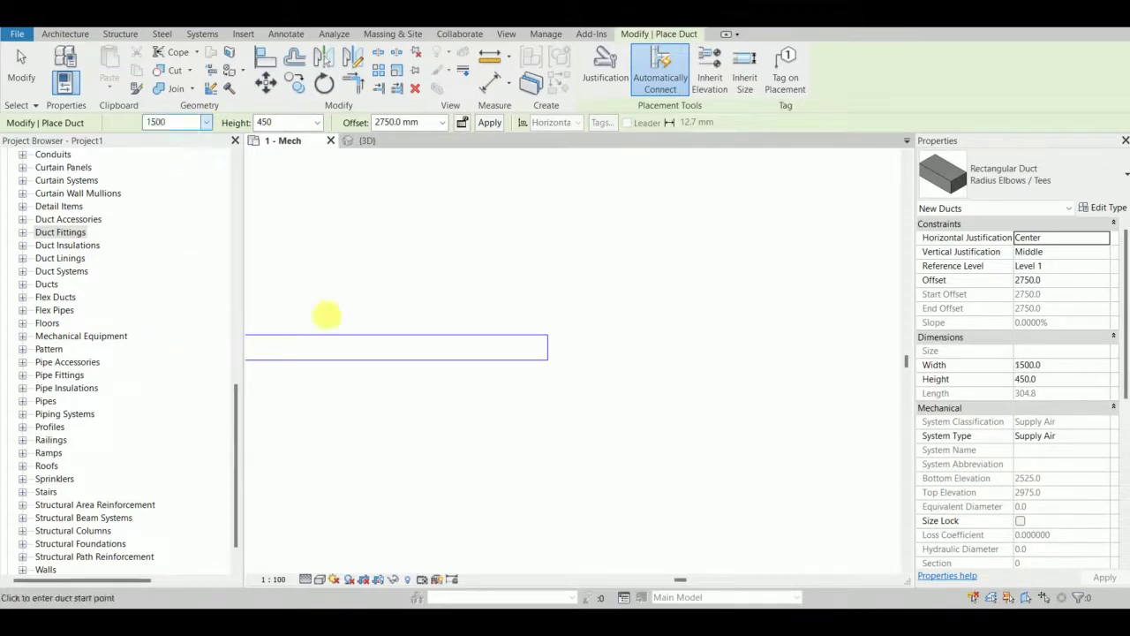
scroll(530, 235, down, 1)
middle_drag(539, 235, 447, 321)
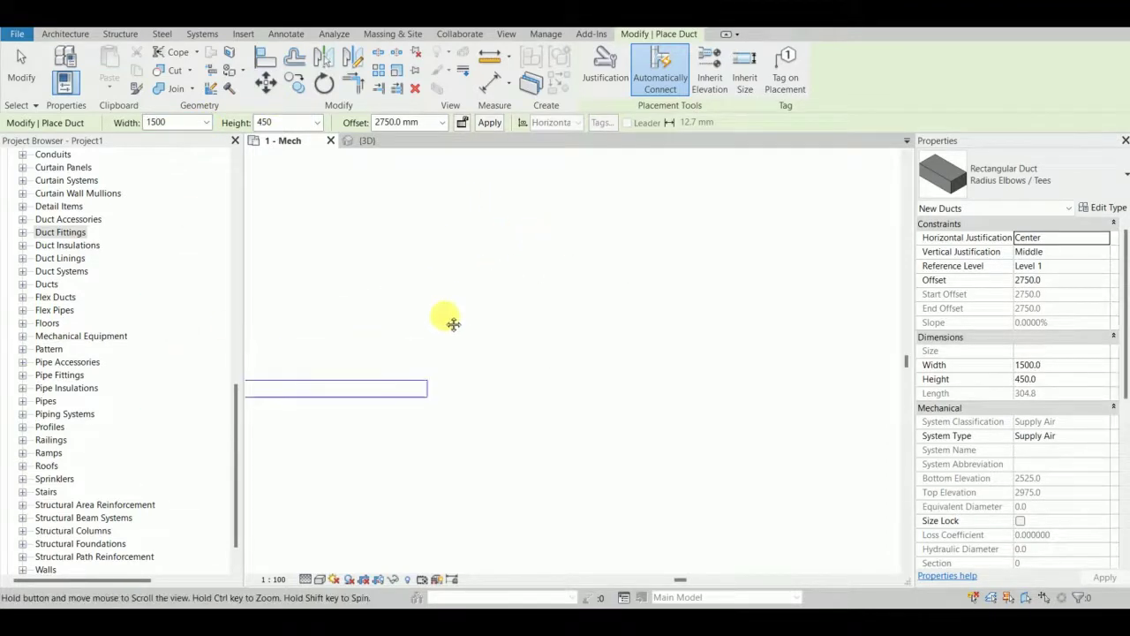
scroll(485, 323, down, 1)
click(497, 371)
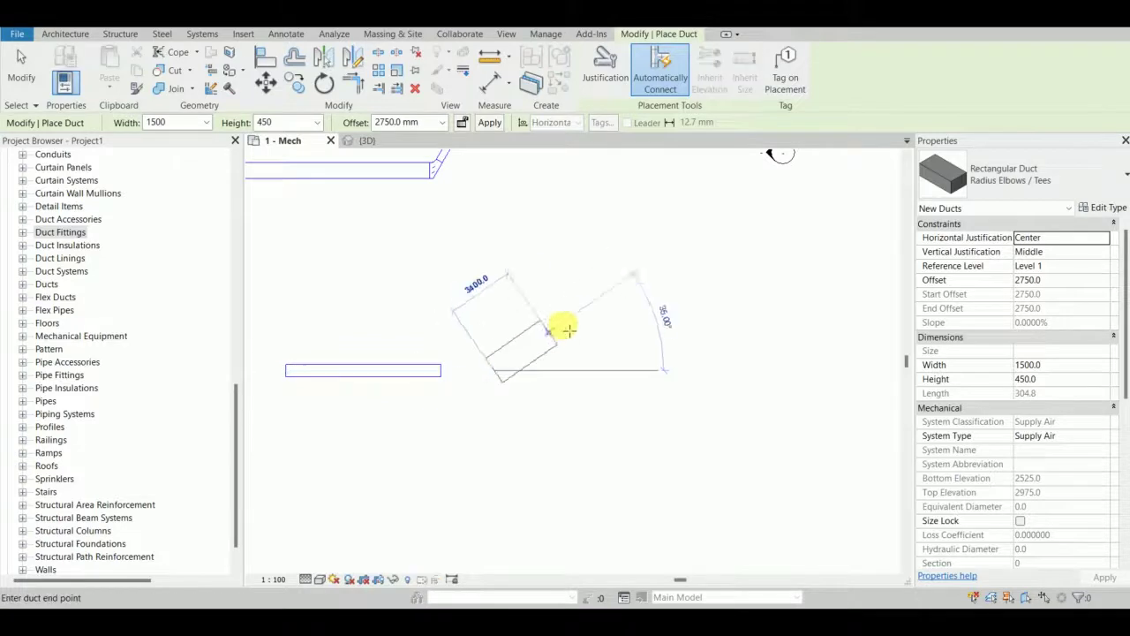
scroll(698, 230, down, 1)
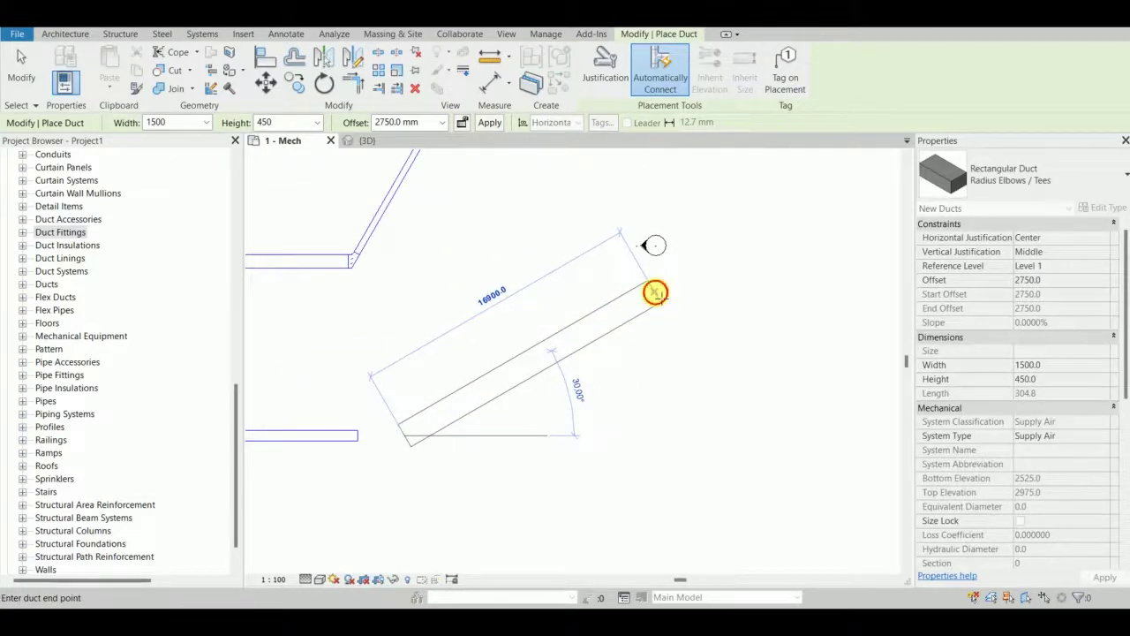
click(655, 292)
key(Escape)
key(Escape)
Step: Join the 650 mm horizontal duct and the 1500 mm slanted duct into a corner with Trim/Extend
scroll(340, 370, down, 2)
middle_drag(341, 370, 581, 342)
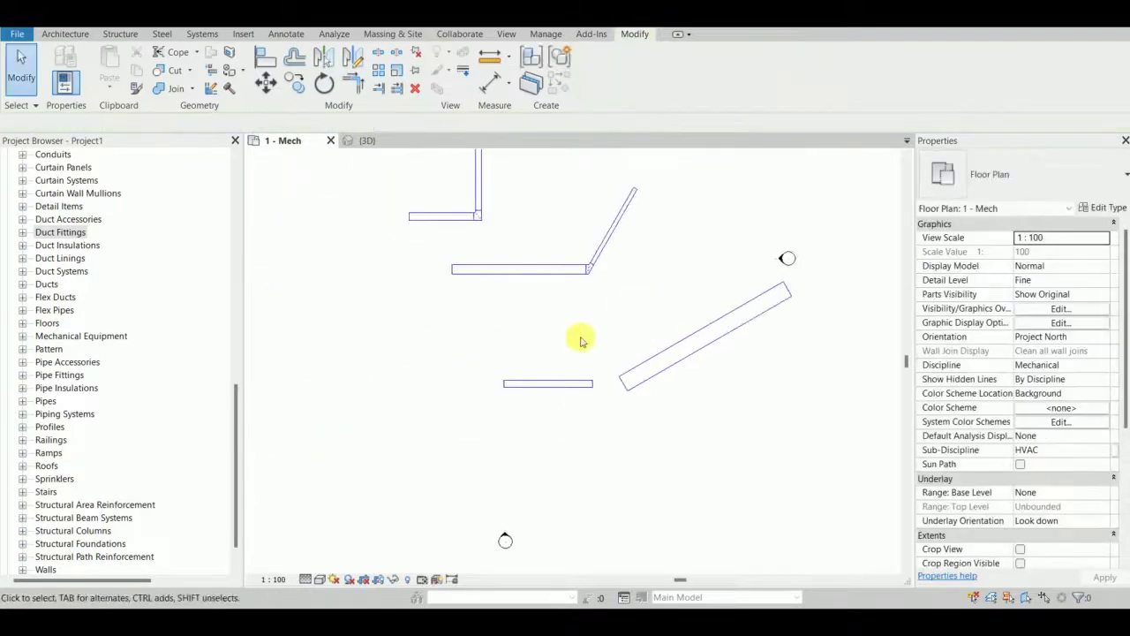
scroll(548, 384, up, 3)
scroll(571, 397, down, 2)
middle_drag(570, 397, 462, 410)
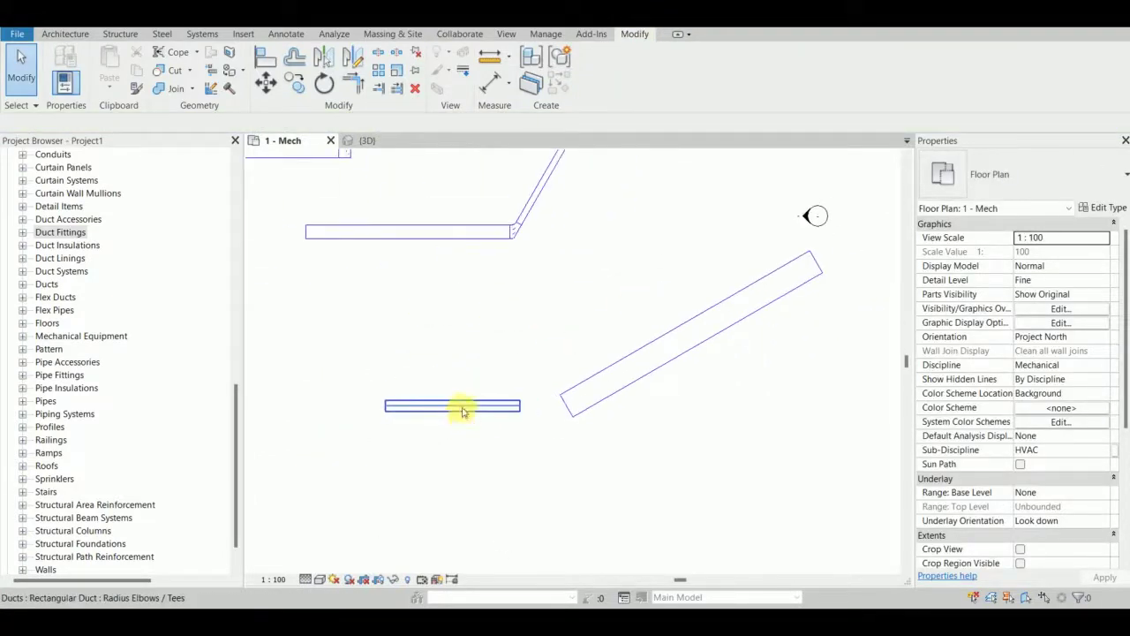
click(352, 86)
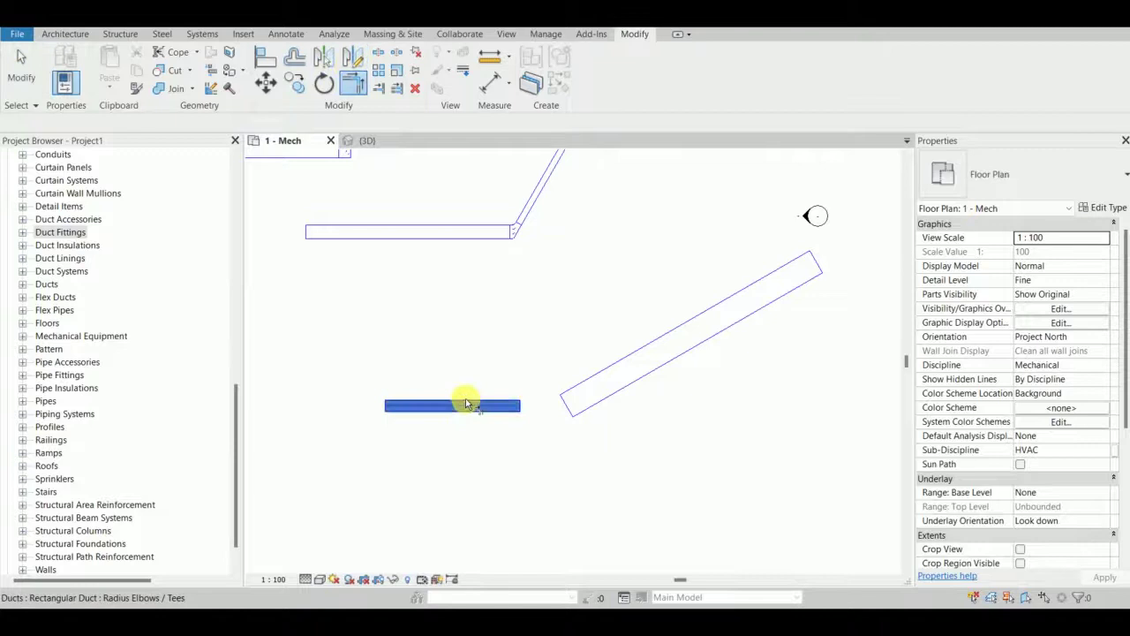
click(465, 404)
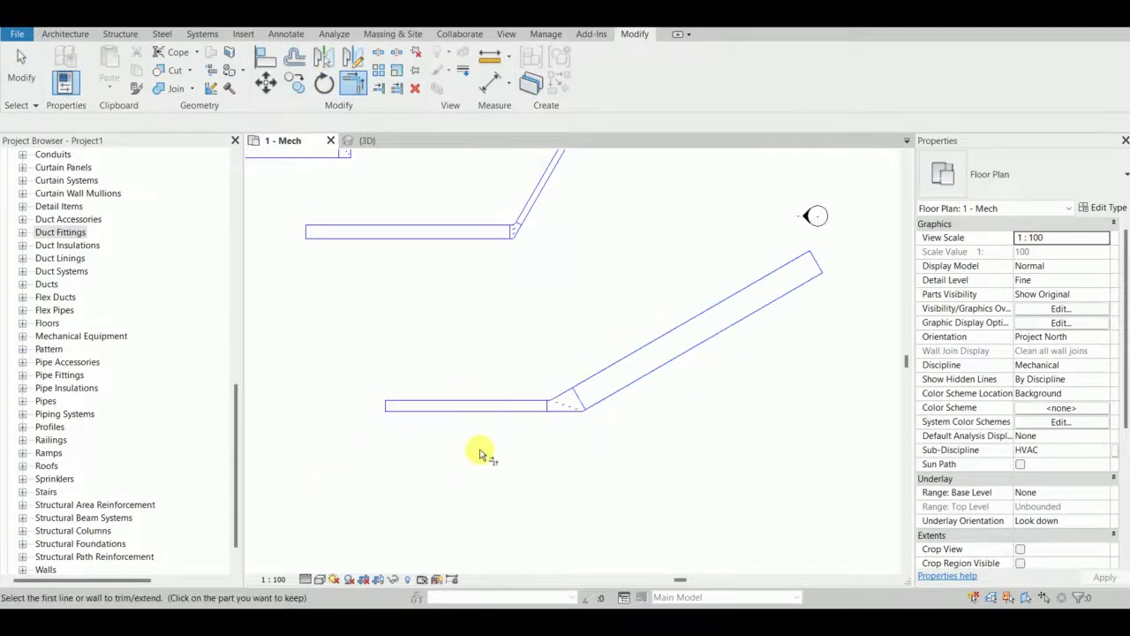
scroll(529, 432, up, 5)
key(Escape)
Step: Set the Vane Length of the elbow between the 650 mm and 1500 mm ducts to 150 mm
click(587, 403)
scroll(587, 436, up, 2)
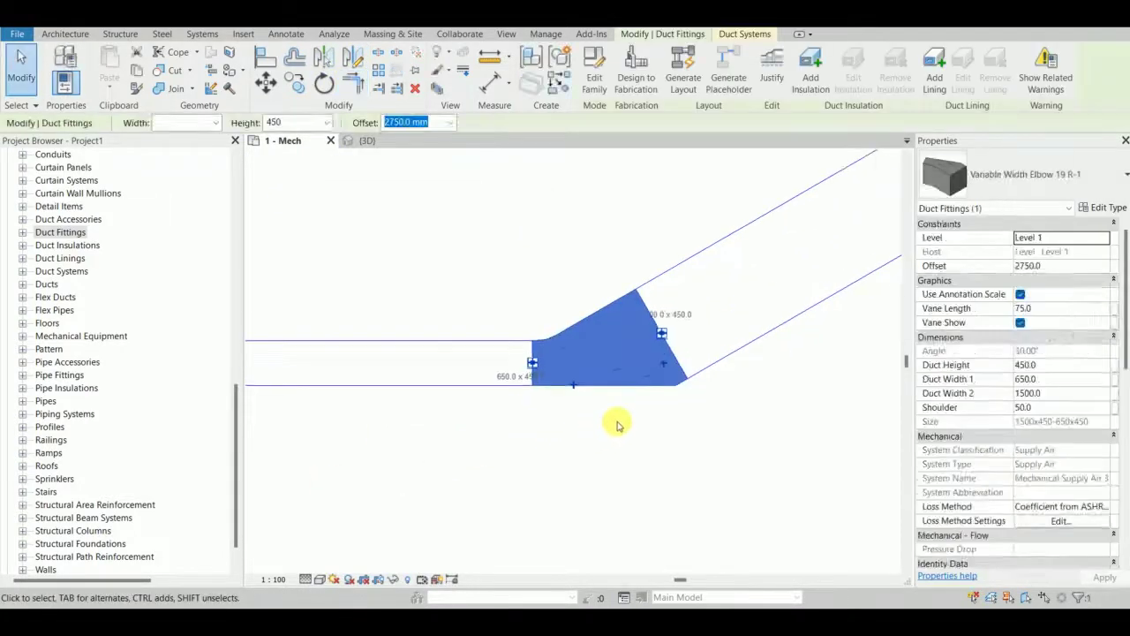
click(604, 448)
scroll(582, 422, up, 2)
middle_drag(583, 422, 469, 471)
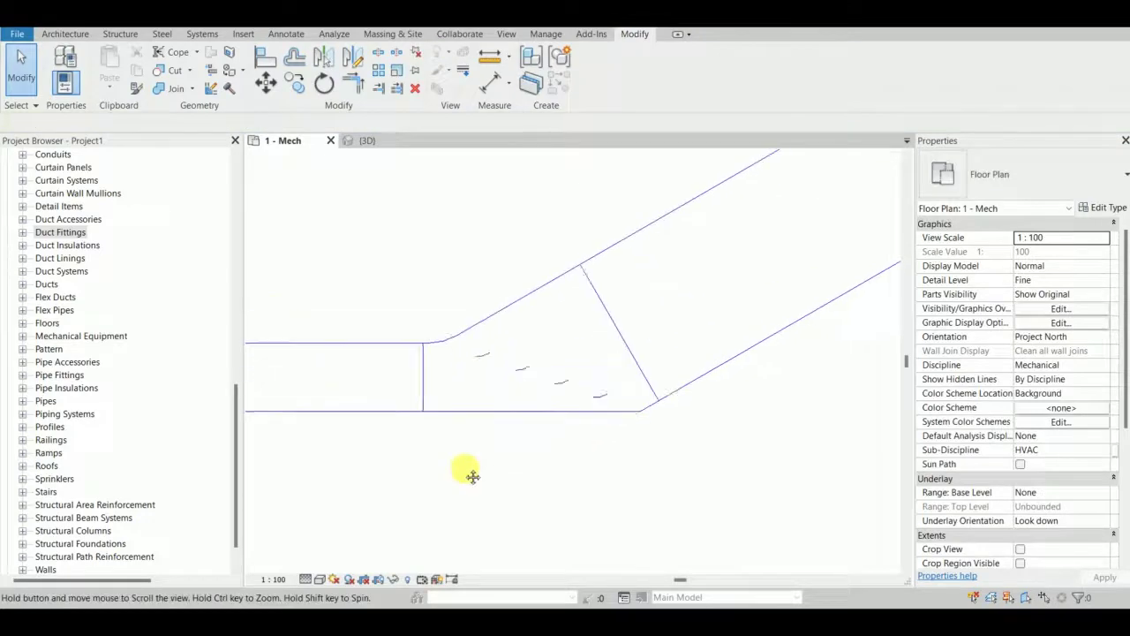
click(788, 410)
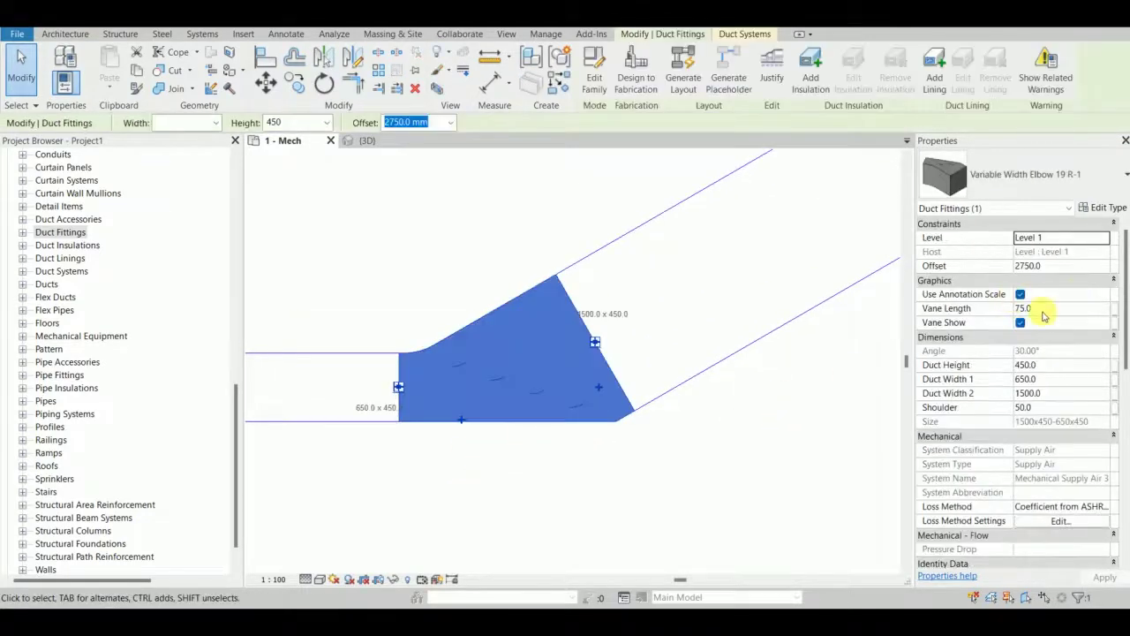
click(1049, 310)
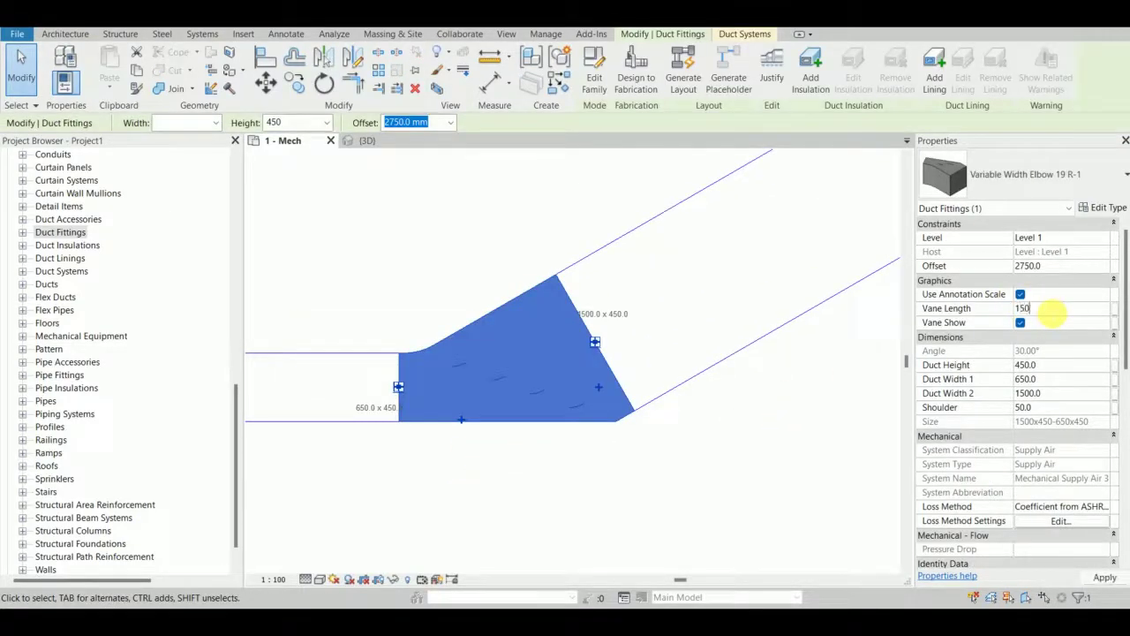
click(535, 479)
scroll(442, 373, up, 3)
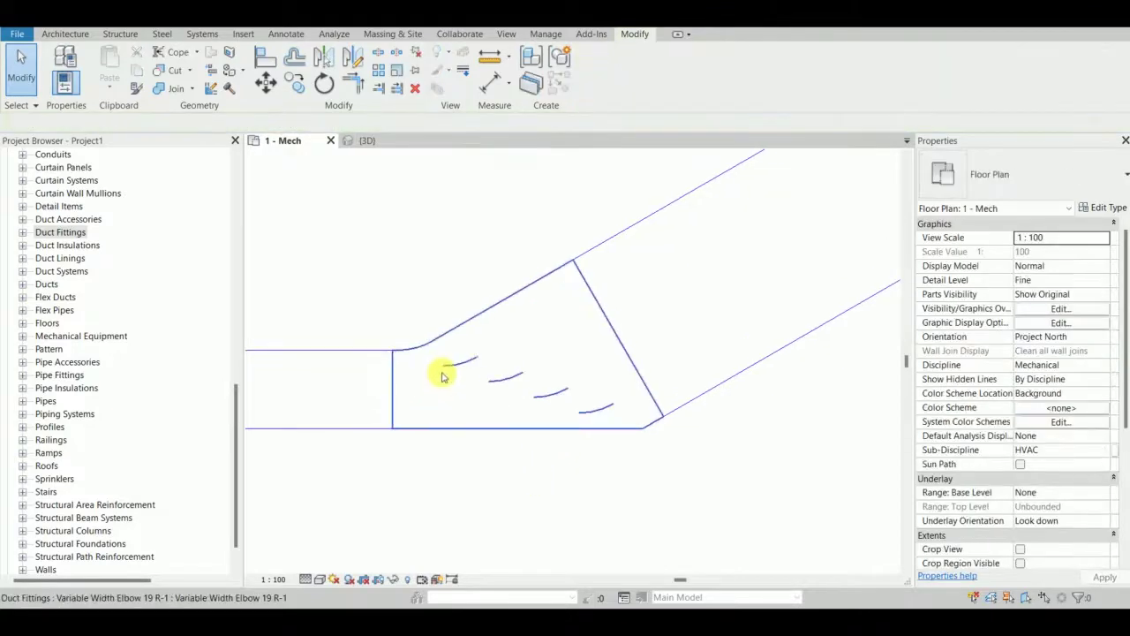
Step: Turn off Vane Show for the elbow between the 650 mm and 1500 mm ducts
scroll(691, 444, down, 2)
key(ctrl+Left)
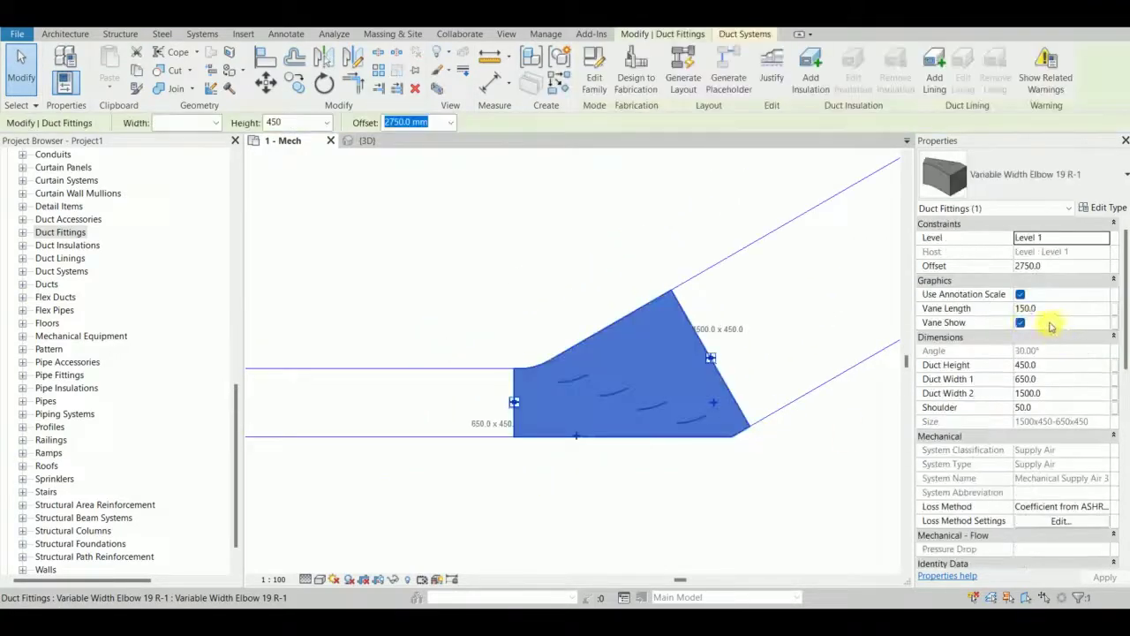
click(1020, 324)
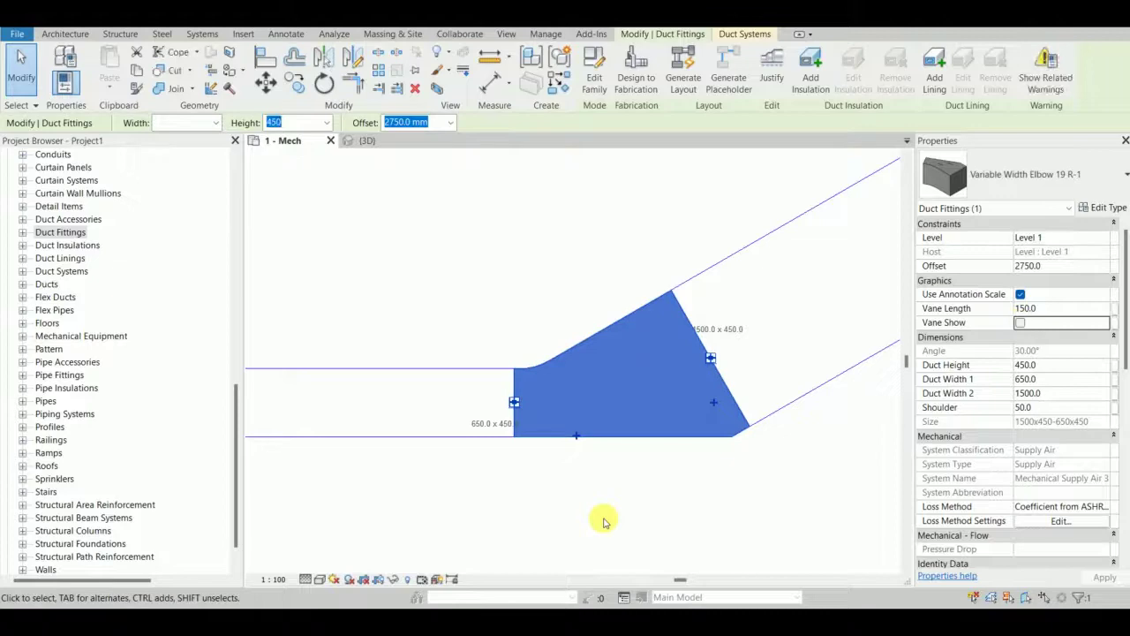
Step: Turn on Vane Show for the elbow between the 650 mm and 1500 mm ducts
click(1021, 323)
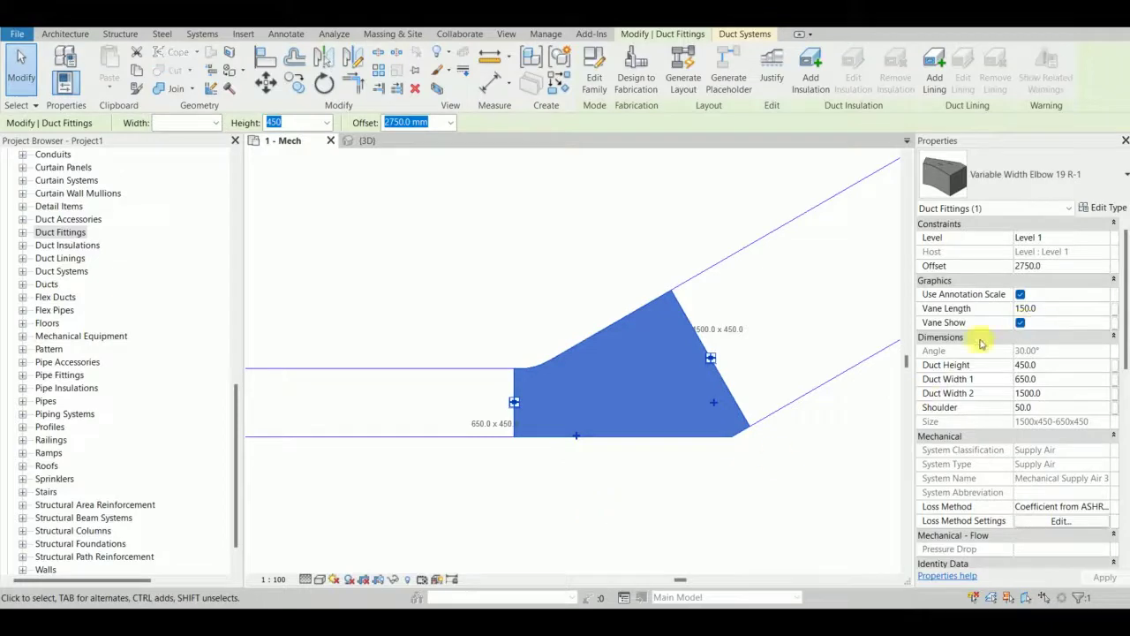
click(646, 504)
Step: Examine the elbow between the 650 mm and 1500 mm ducts and its vanes from several angles in the 3D view
click(357, 140)
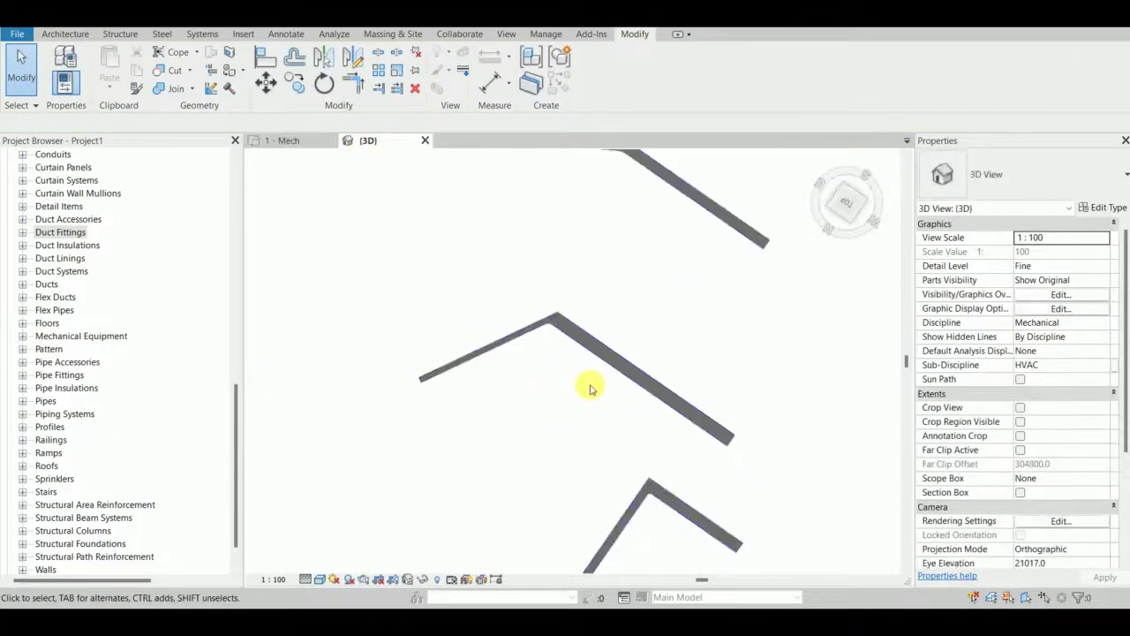
scroll(615, 396, down, 2)
scroll(595, 233, up, 3)
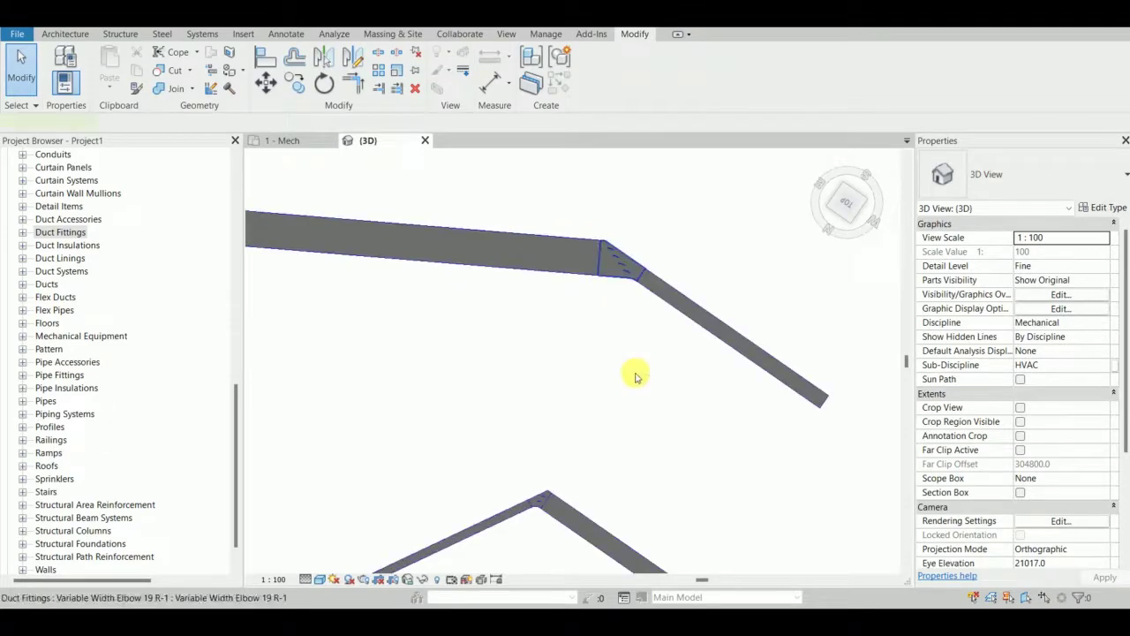
click(625, 266)
shift+middle_drag(627, 268, 532, 270)
scroll(600, 289, up, 4)
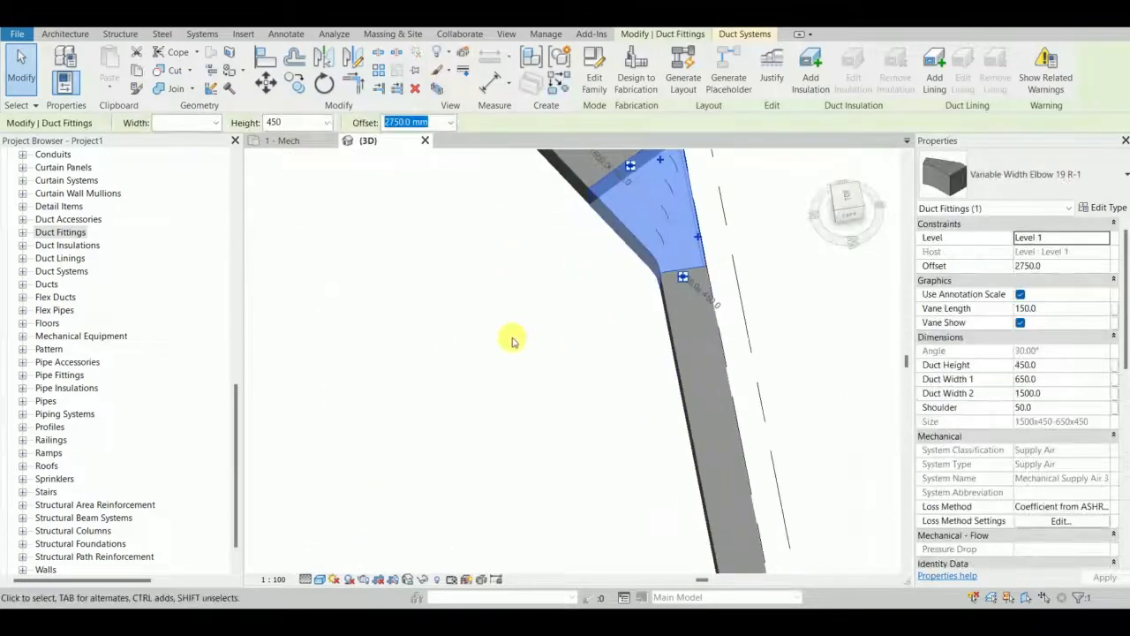
shift+middle_drag(512, 342, 227, 391)
scroll(587, 394, up, 4)
key(Escape)
scroll(578, 345, down, 5)
scroll(524, 391, up, 5)
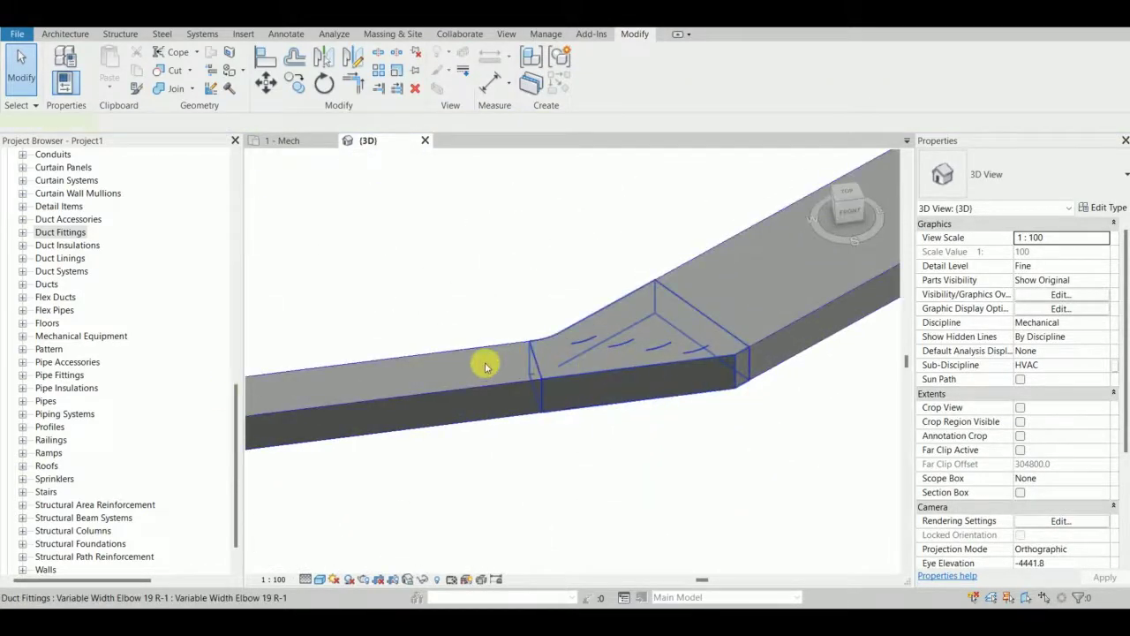
click(484, 366)
scroll(480, 365, down, 2)
shift+middle_drag(480, 366, 466, 369)
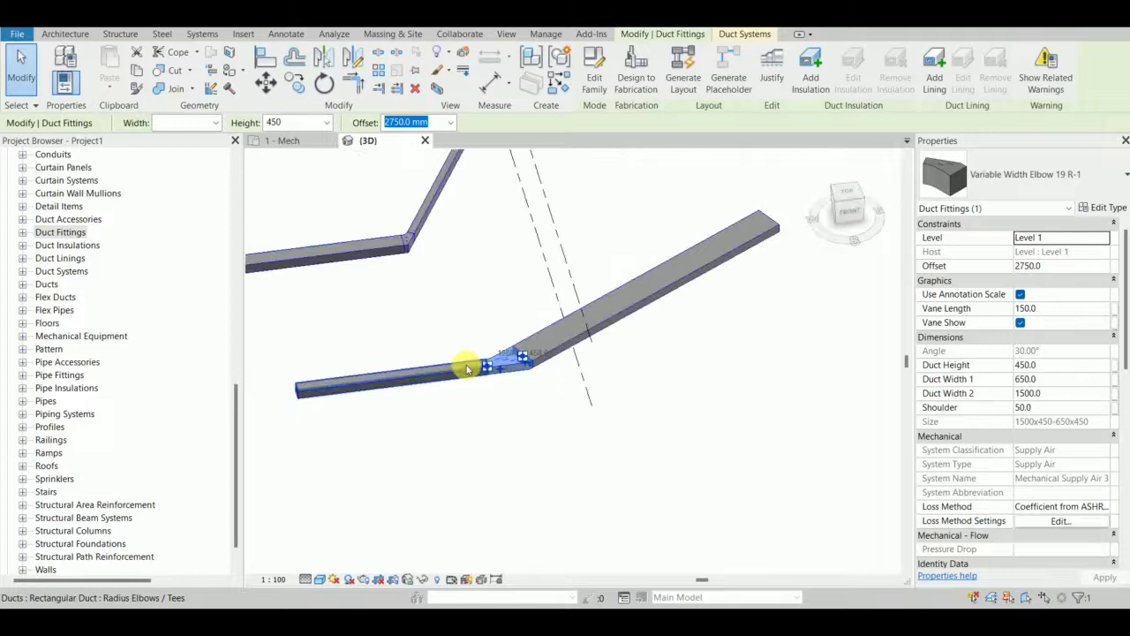
key(Escape)
Step: Return to the 1 - Mech floor plan and look over the duct runs and the 90° elbow of the 700 mm duct
key(ctrl+Tab)
scroll(606, 397, down, 3)
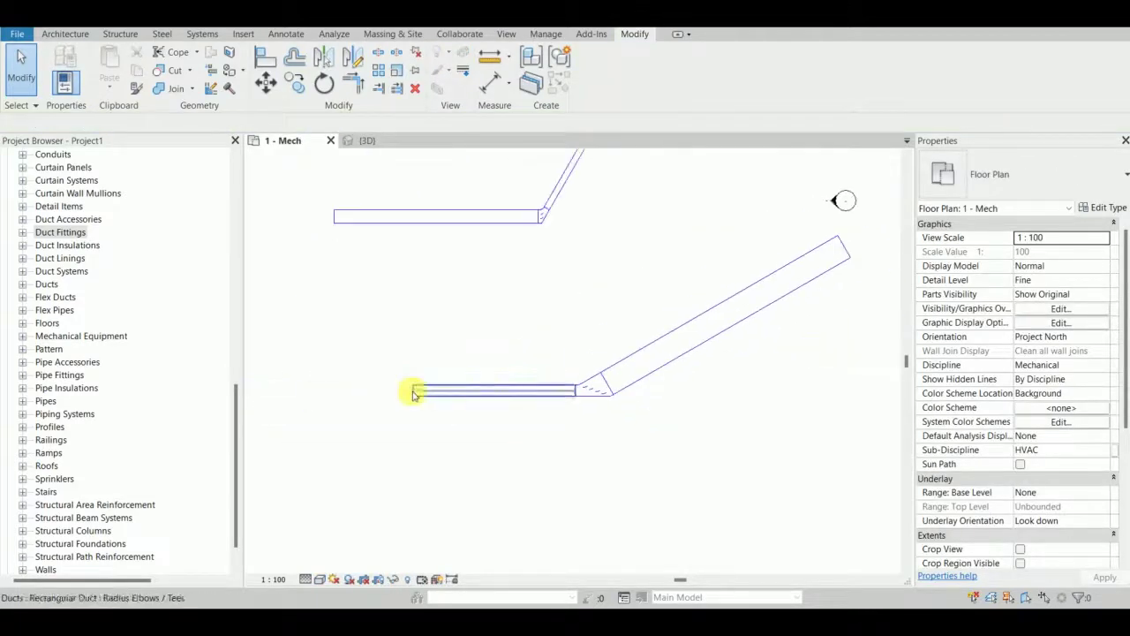
scroll(393, 397, down, 2)
middle_drag(565, 406, 613, 398)
middle_drag(484, 348, 604, 383)
scroll(477, 378, up, 7)
scroll(597, 383, down, 4)
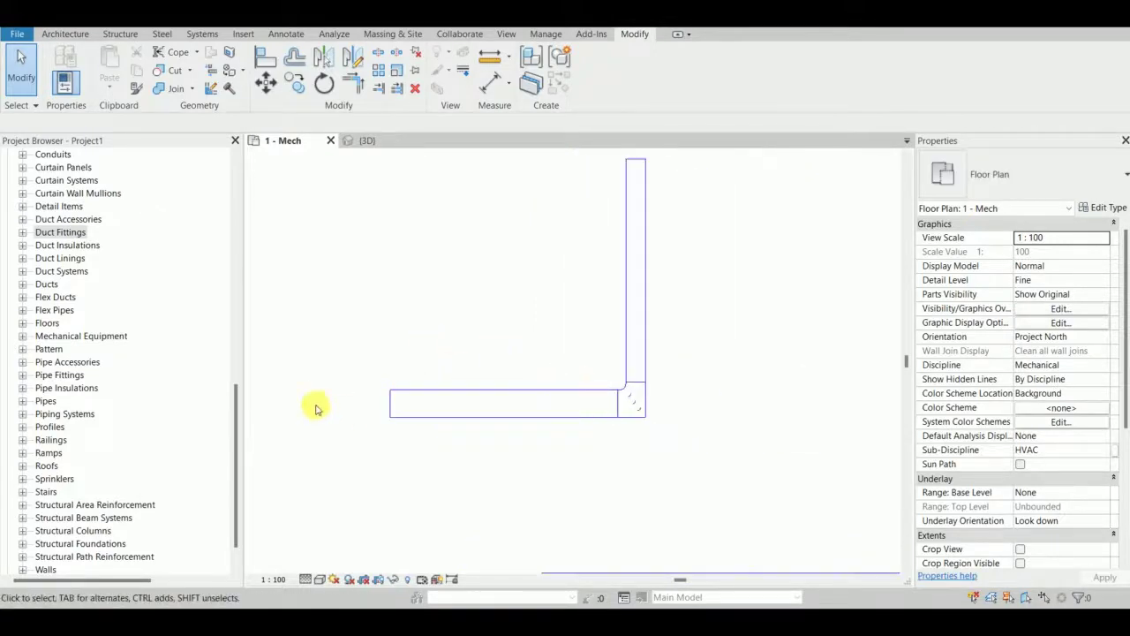
scroll(403, 396, up, 2)
scroll(371, 397, up, 1)
middle_drag(341, 398, 429, 364)
scroll(429, 364, down, 1)
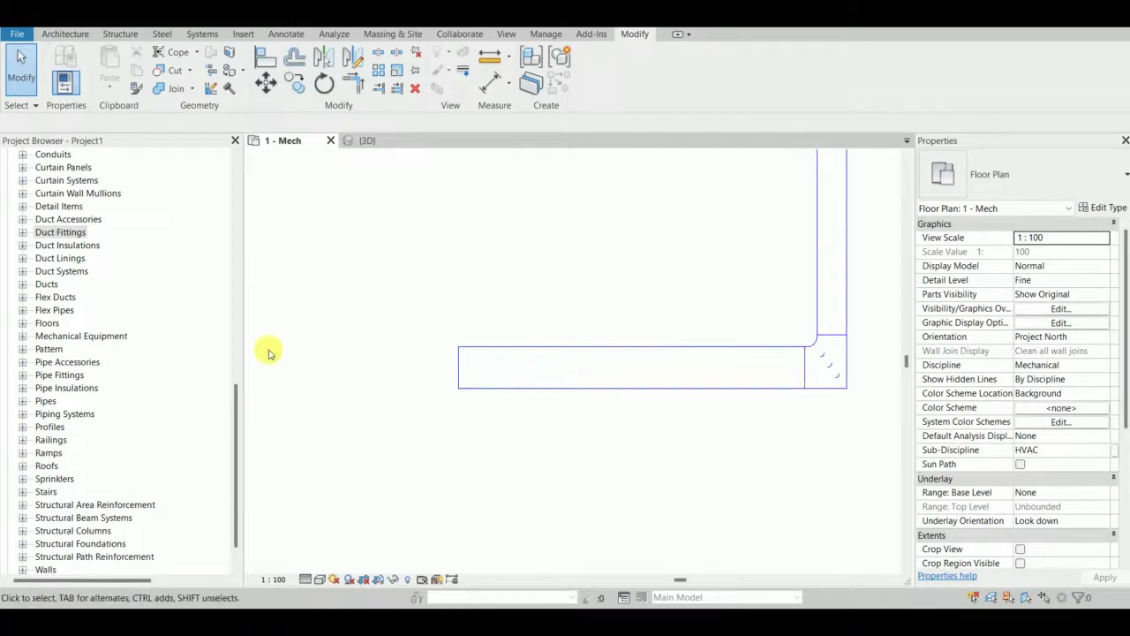
Step: Place a curve-face M_Supply Grille, type 410x210 Connection 1000 Diameter Duct, directly on the 700 mm duct's centreline near its open end
drag(235, 420, 208, 301)
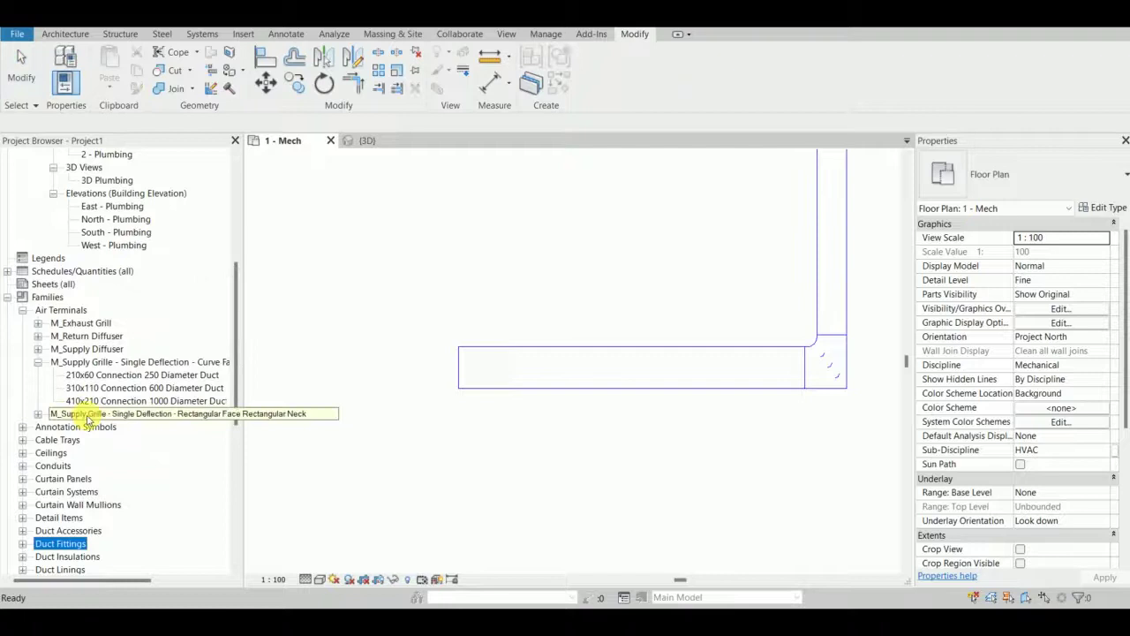
click(139, 402)
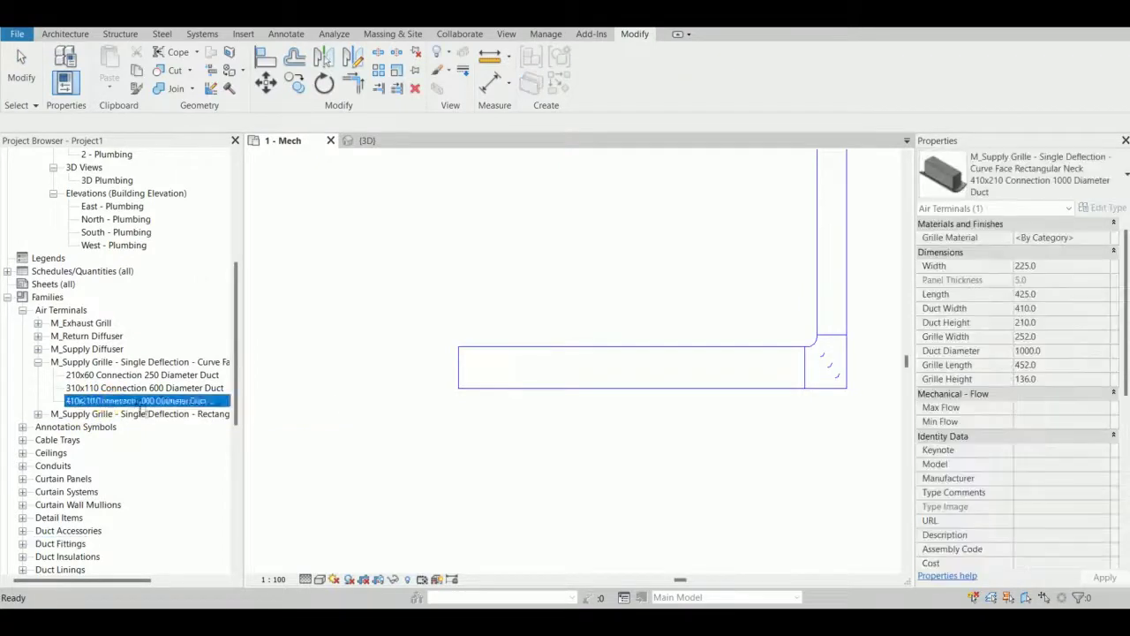
drag(429, 368, 428, 366)
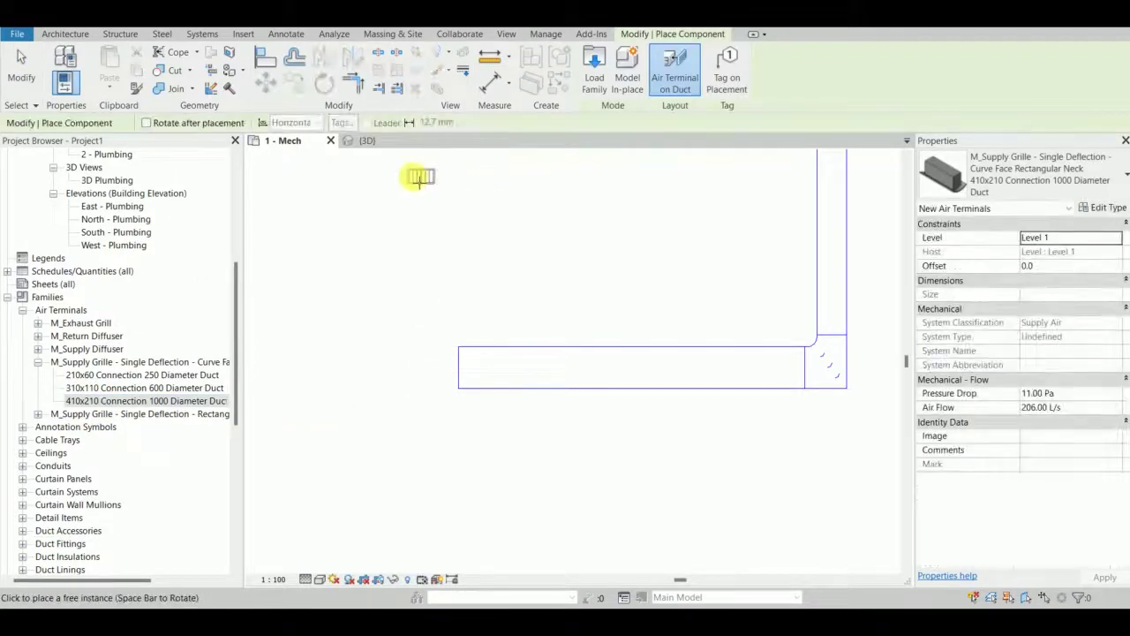
click(679, 78)
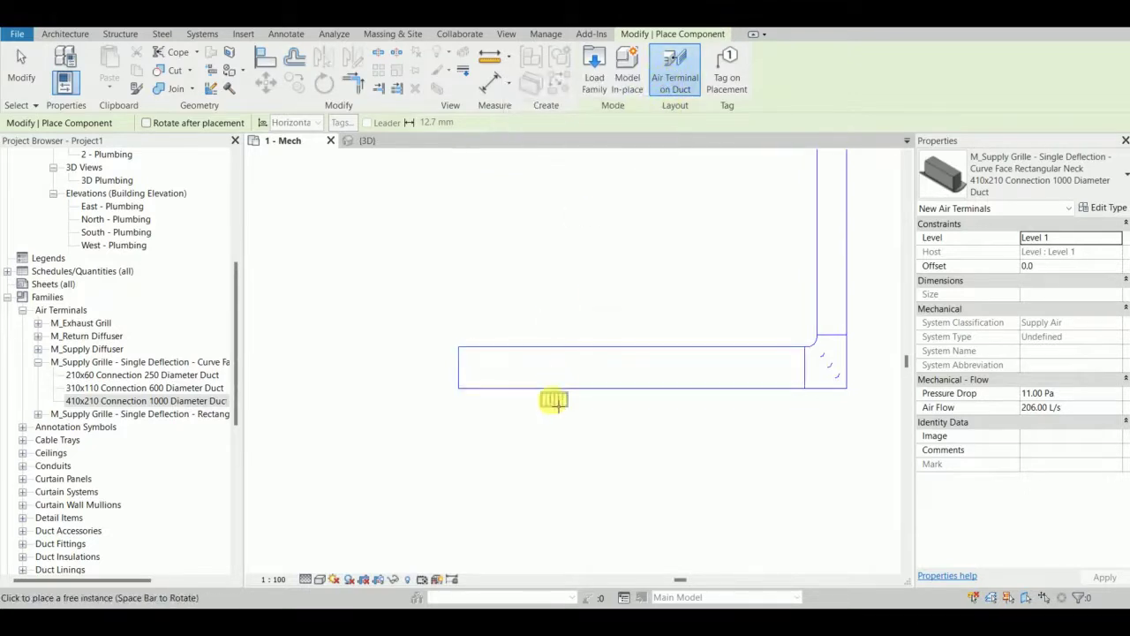
scroll(553, 402, up, 3)
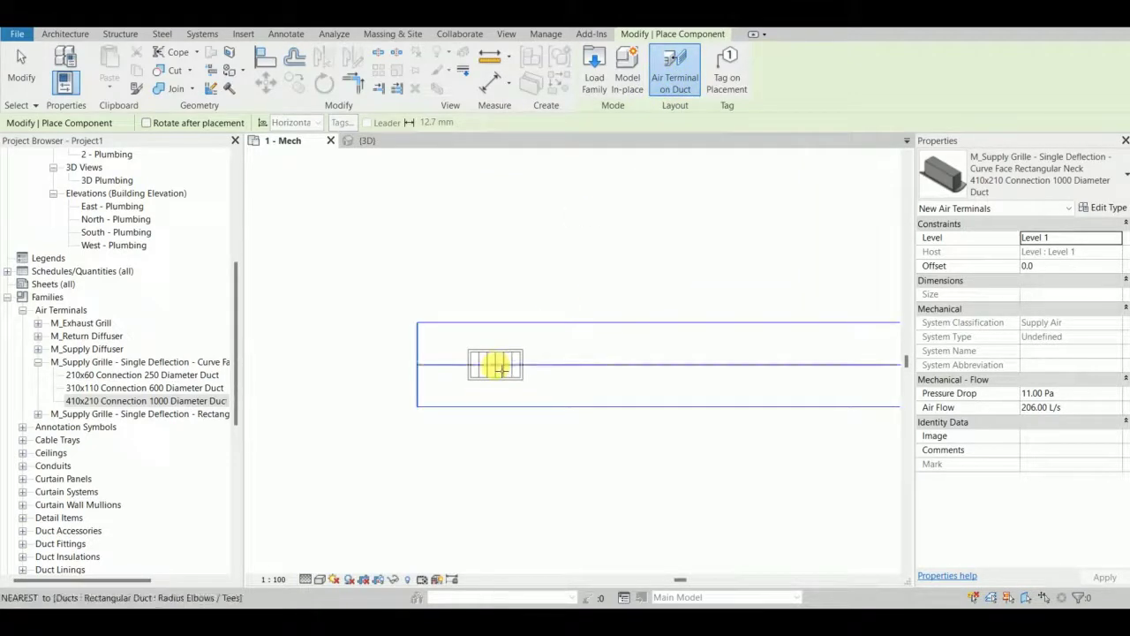
click(496, 365)
key(Escape)
key(Escape)
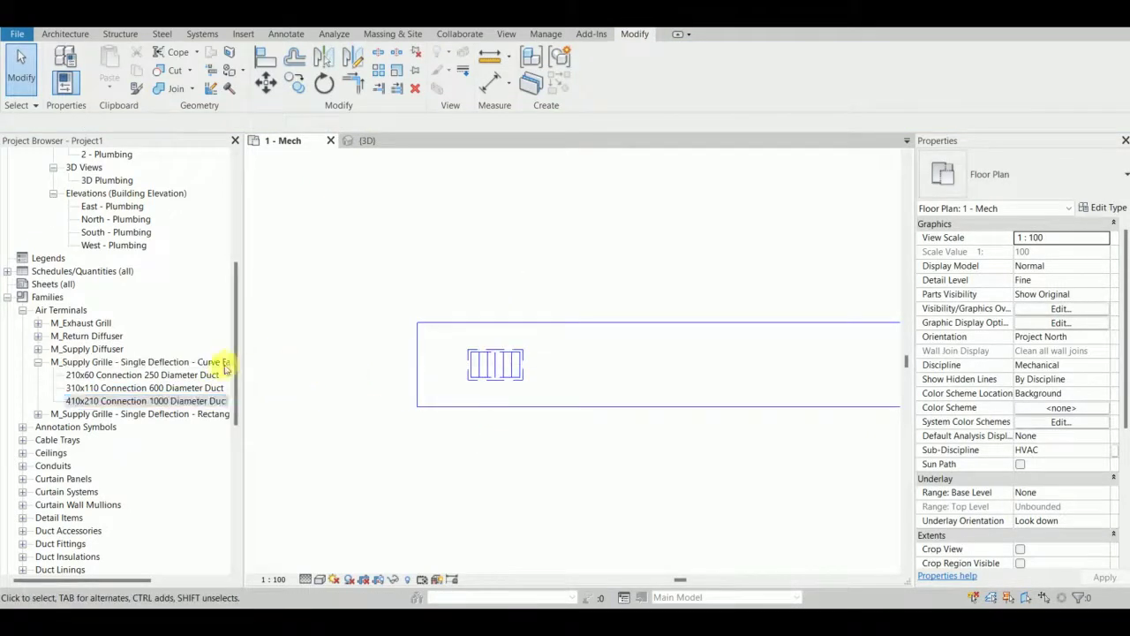
Step: Cap the open end of the 700 mm duct with a Standard M_Rectangular Endcap
drag(236, 353, 243, 383)
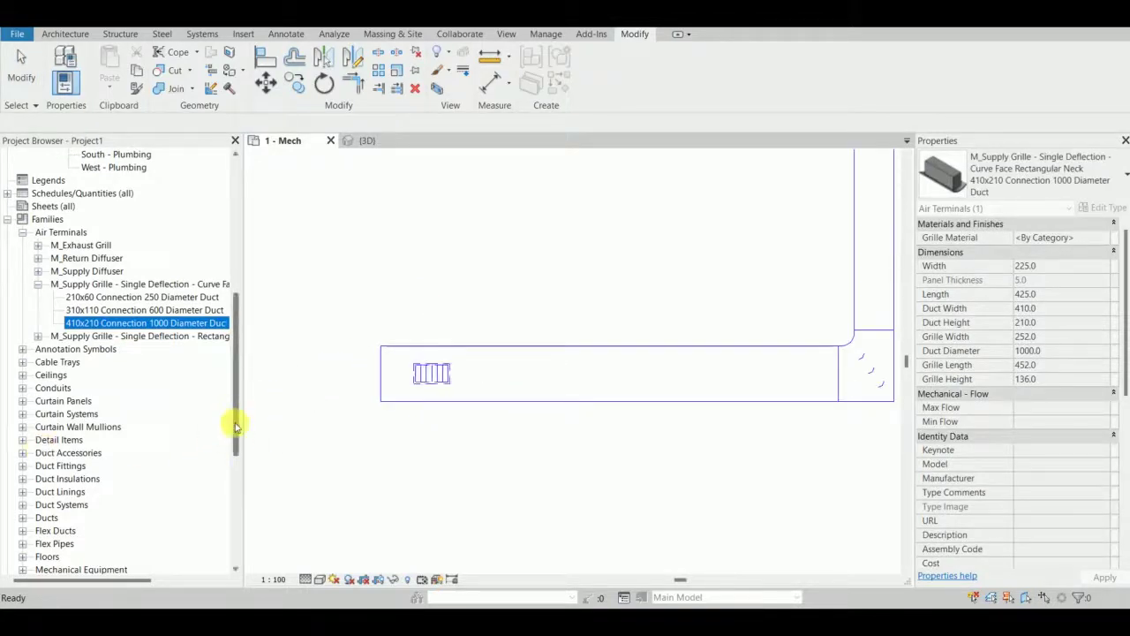
scroll(227, 518, down, 5)
scroll(227, 512, up, 6)
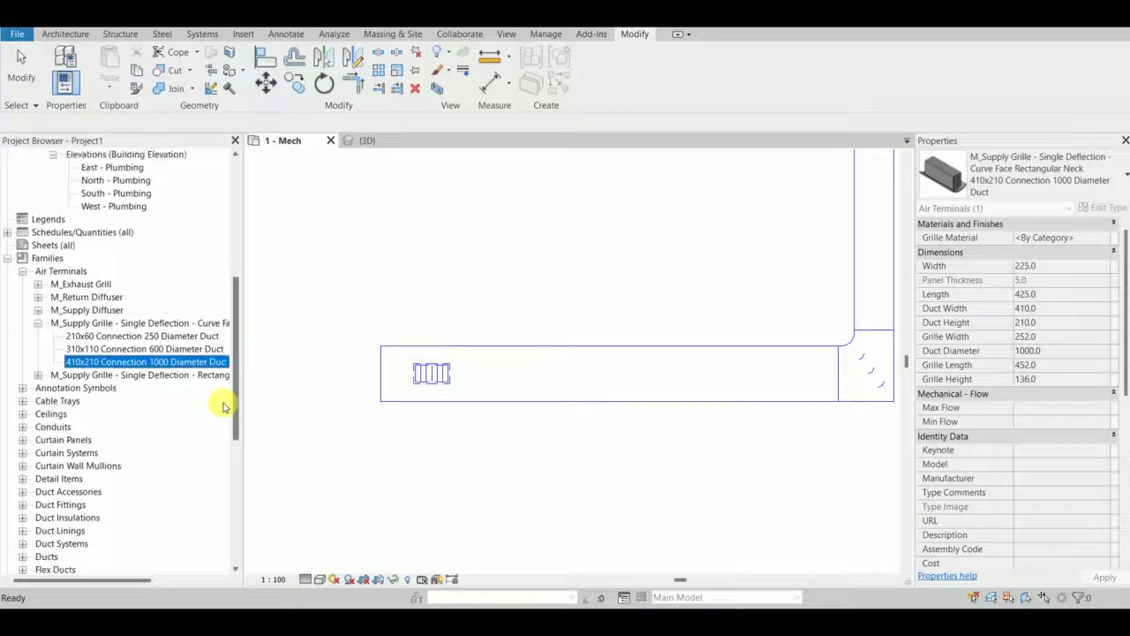
scroll(224, 433, down, 3)
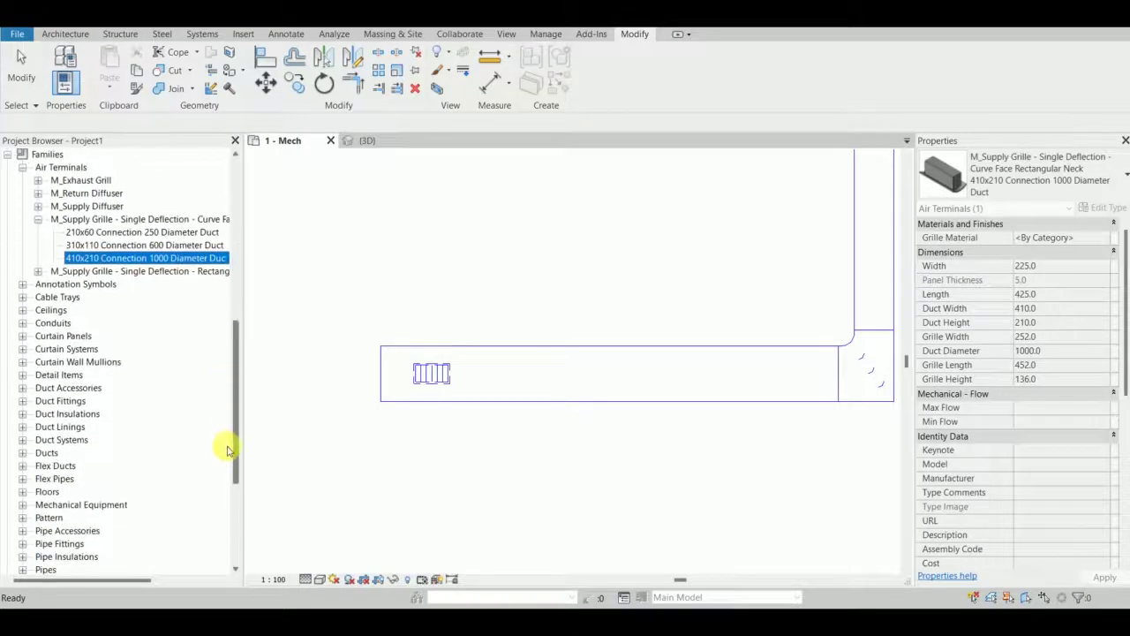
double_click(60, 401)
scroll(120, 406, down, 2)
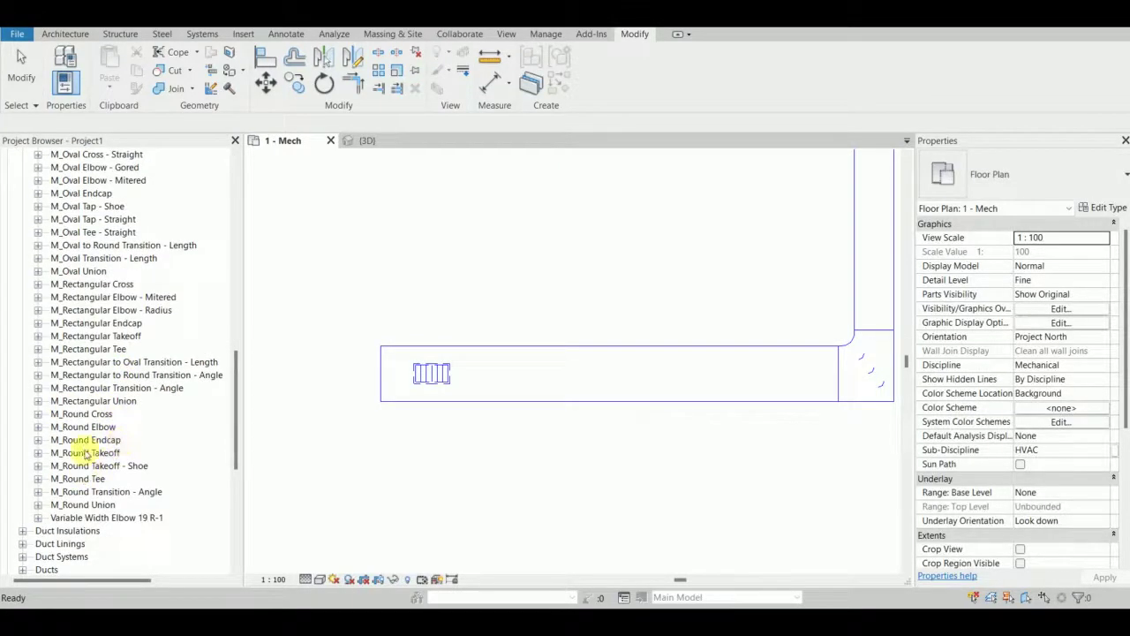
double_click(90, 325)
drag(89, 337, 308, 349)
scroll(386, 386, up, 2)
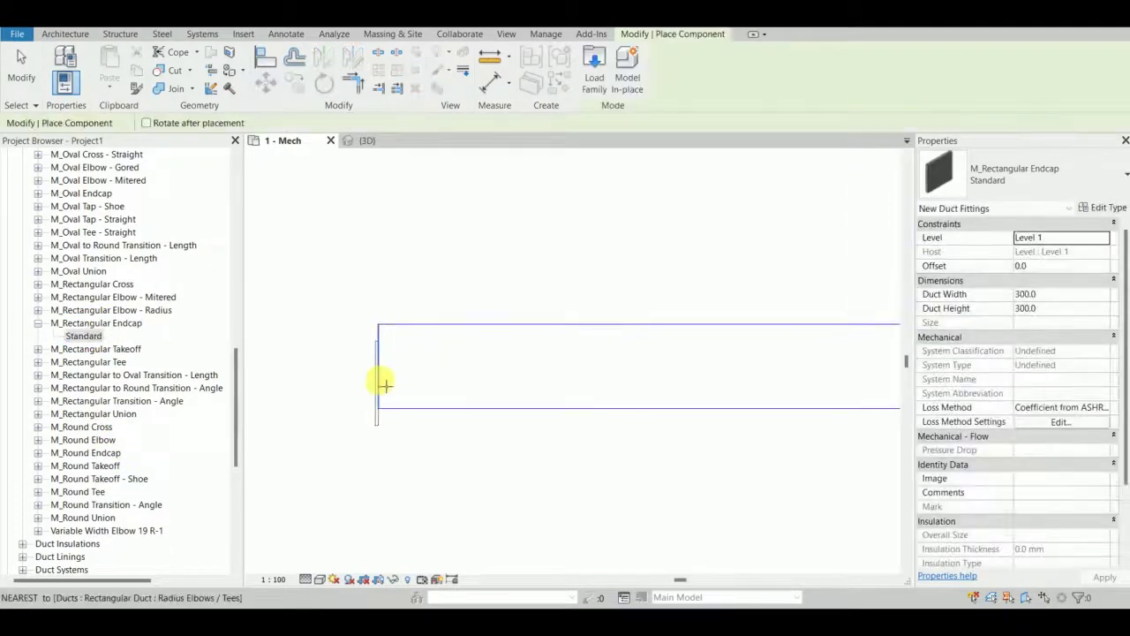
key(Escape)
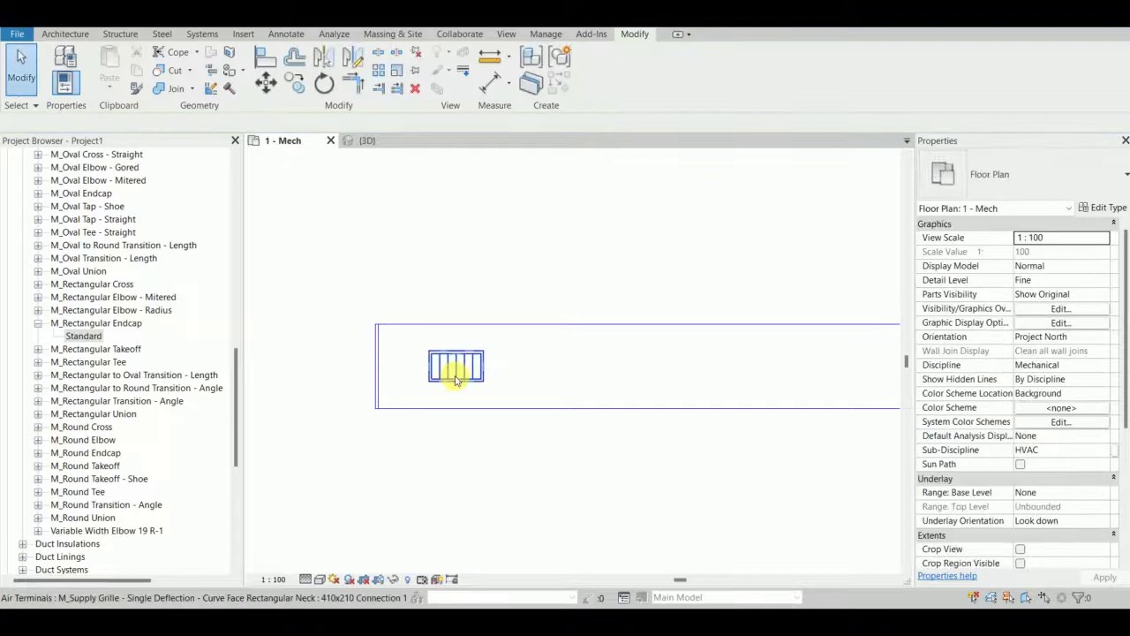
Step: Set the supply grille's Air Flow to 550 L/s
click(456, 380)
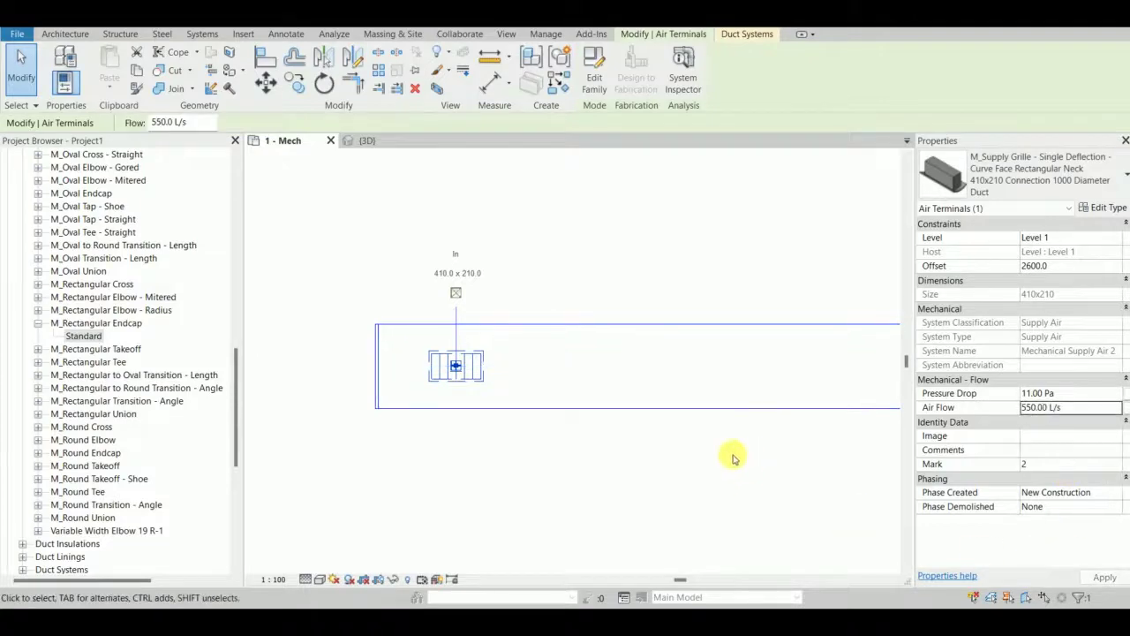
click(660, 451)
Step: Check the mechanical and flow properties of the 700 mm horizontal duct
click(628, 409)
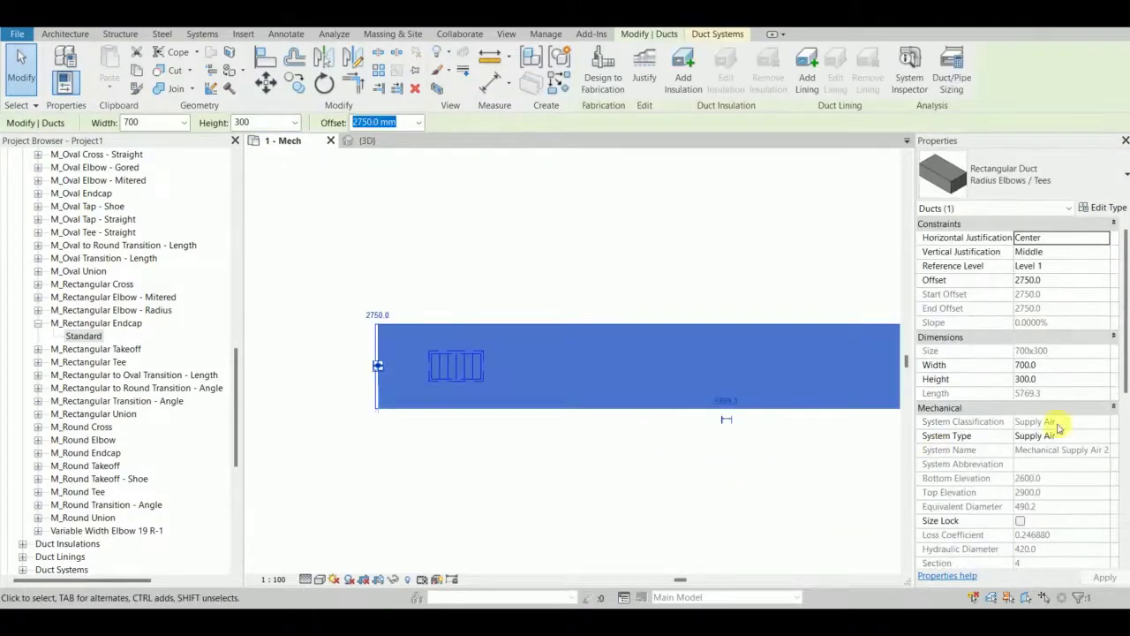
scroll(1059, 428, down, 5)
click(626, 462)
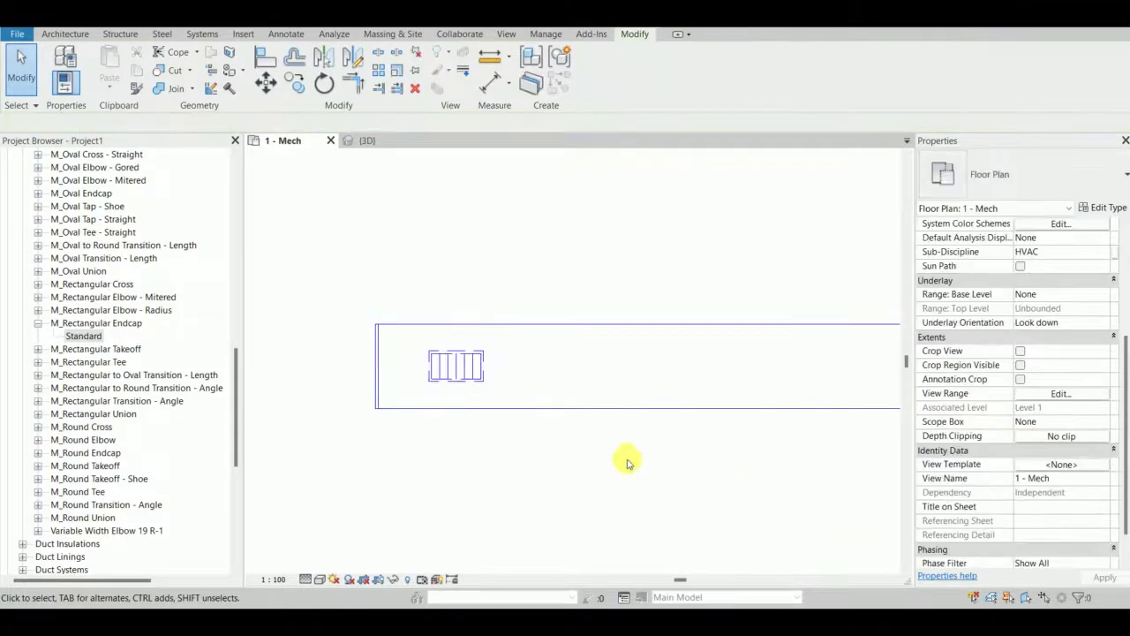
Step: Review the pressure drop and ASHRAE table loss settings of the 90° elbow between the 700 mm and 500 mm ducts
scroll(697, 467, down, 2)
middle_drag(696, 467, 504, 460)
scroll(654, 428, up, 2)
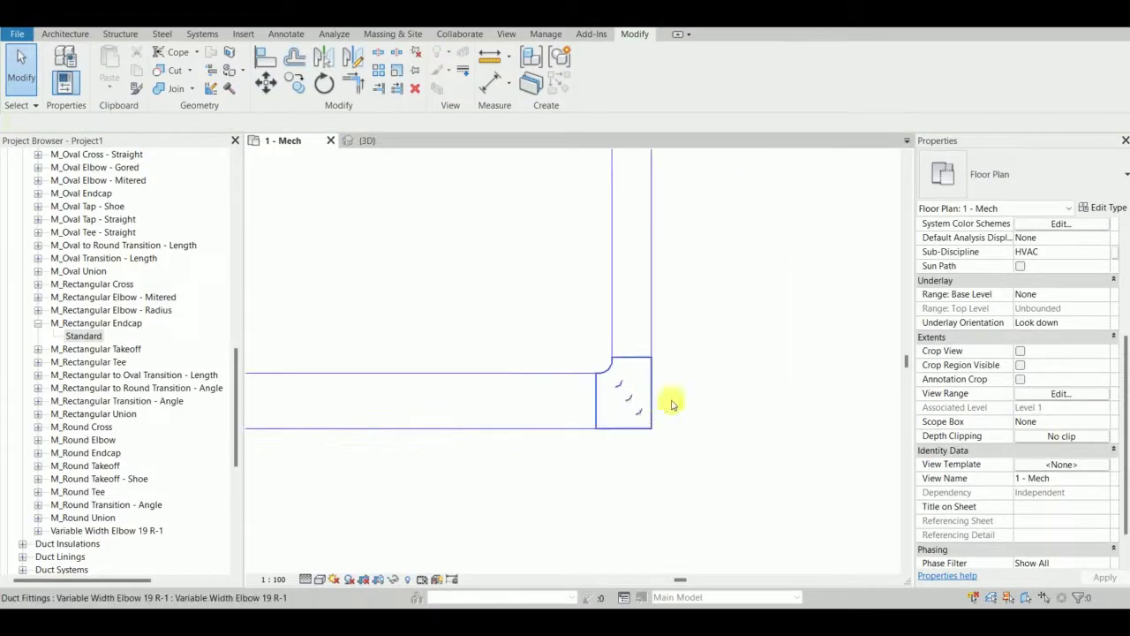
click(671, 405)
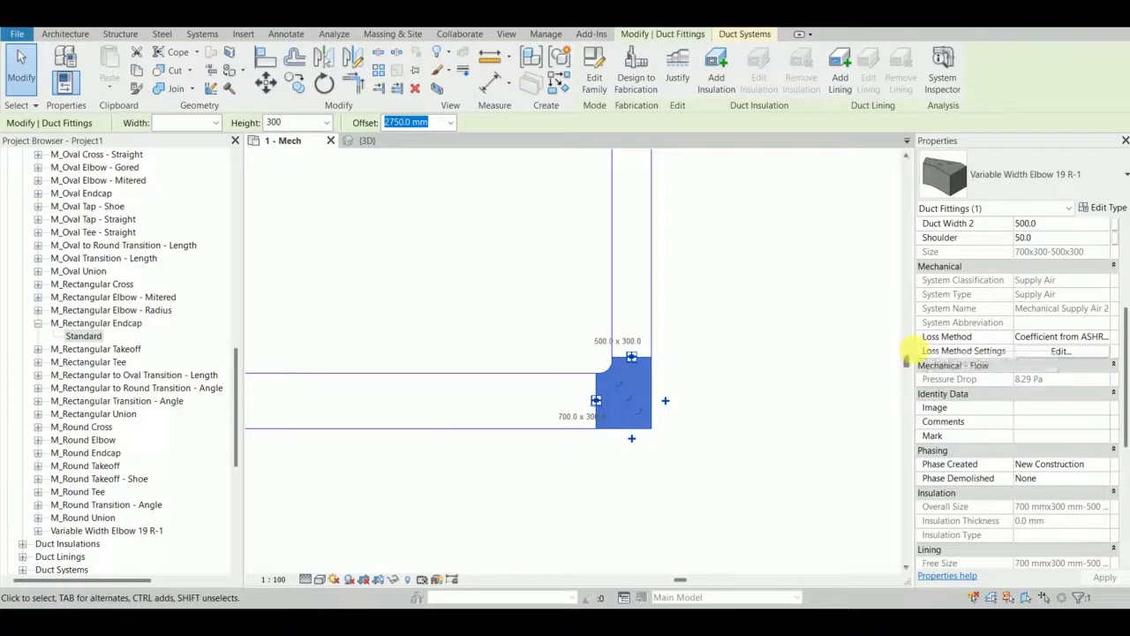
drag(911, 350, 825, 349)
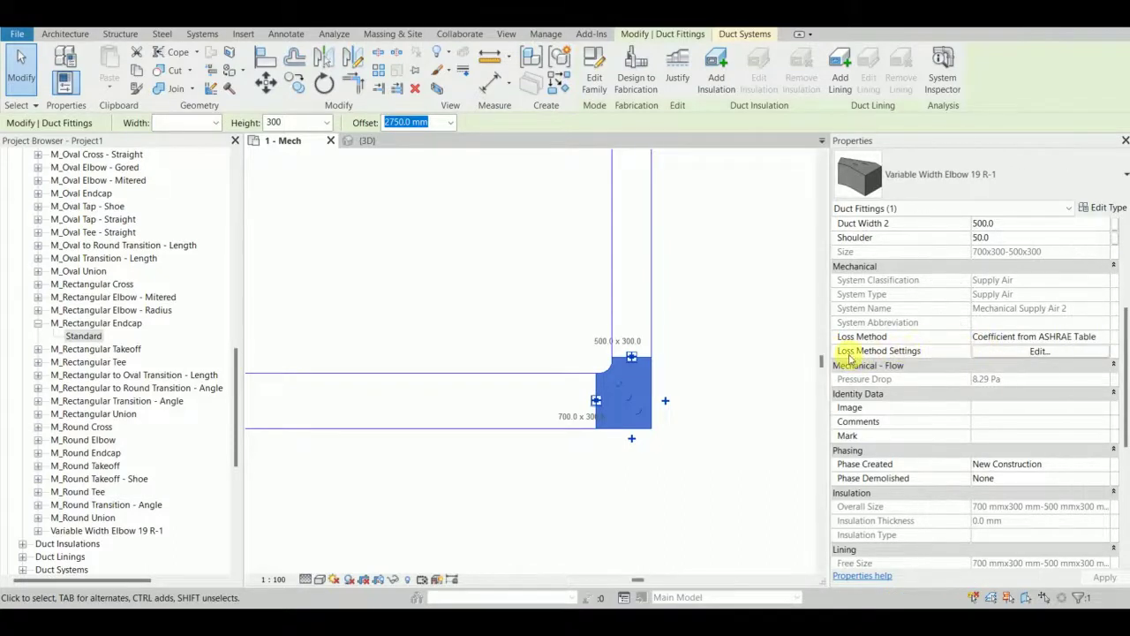
click(1037, 351)
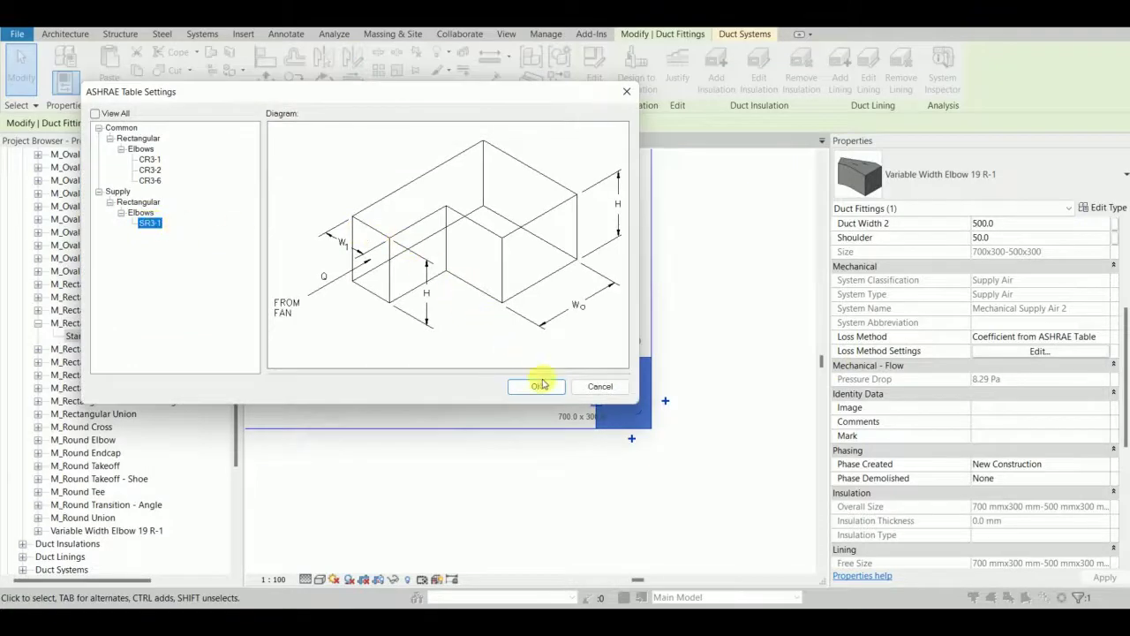
click(540, 386)
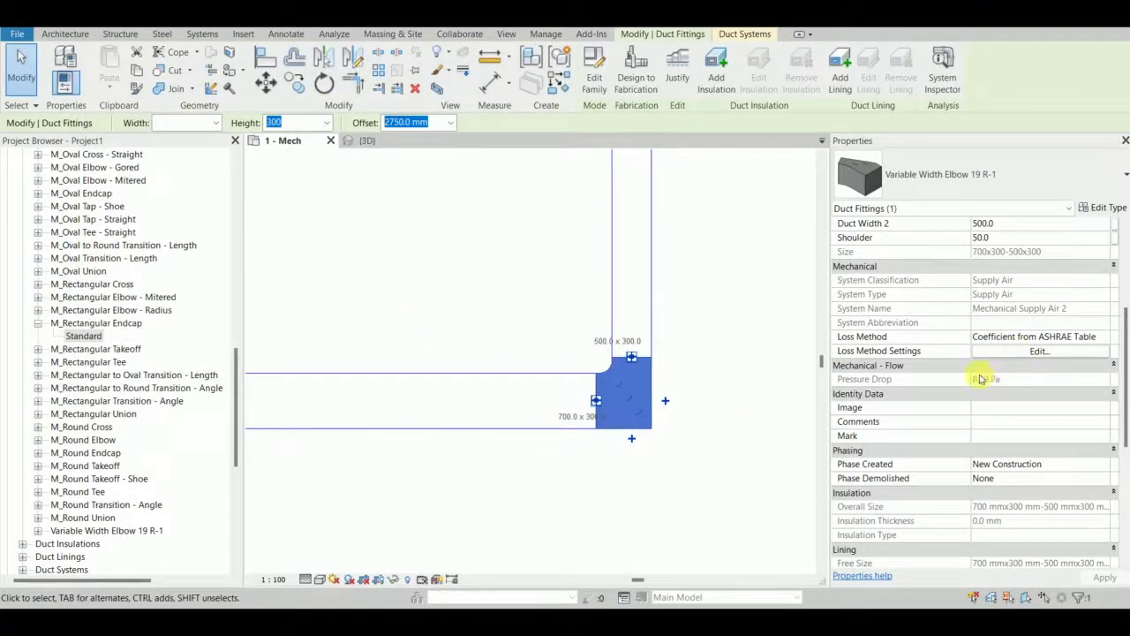
click(676, 369)
Step: Examine the elbow and horizontal duct of the middle duct run in the floor plan
scroll(698, 398, down, 6)
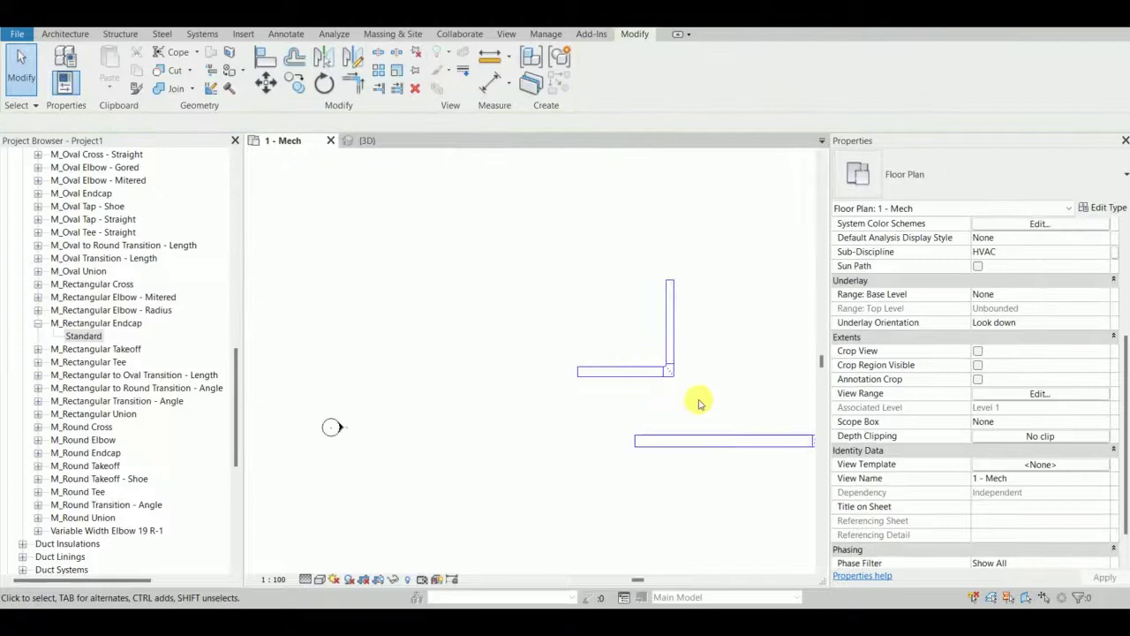
scroll(499, 362, up, 5)
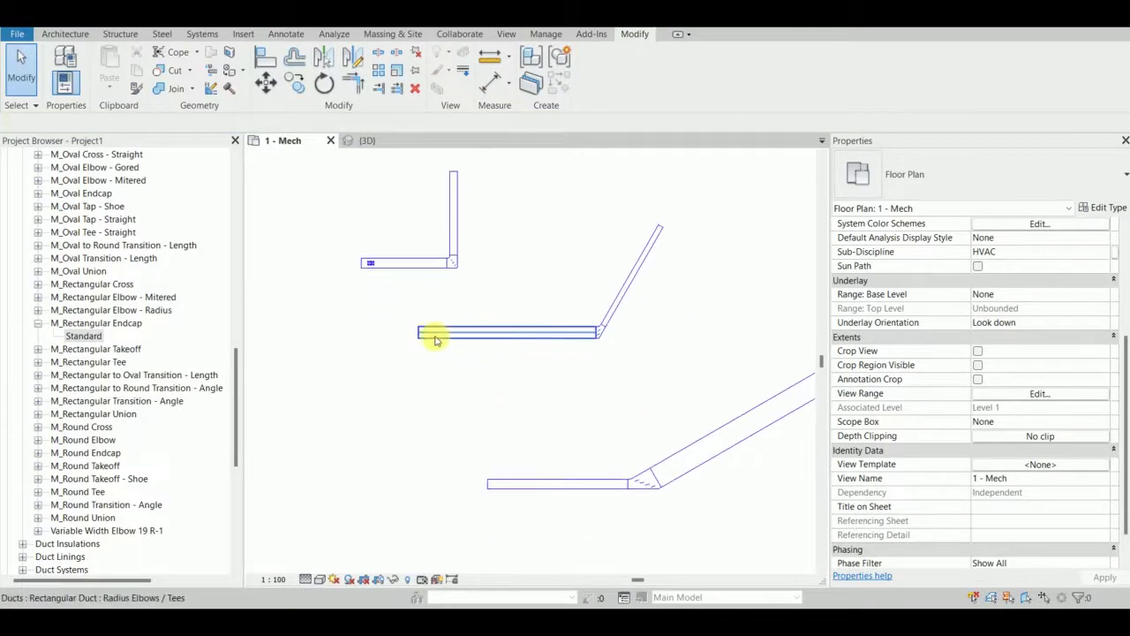
scroll(535, 343, down, 4)
middle_drag(497, 404, 424, 442)
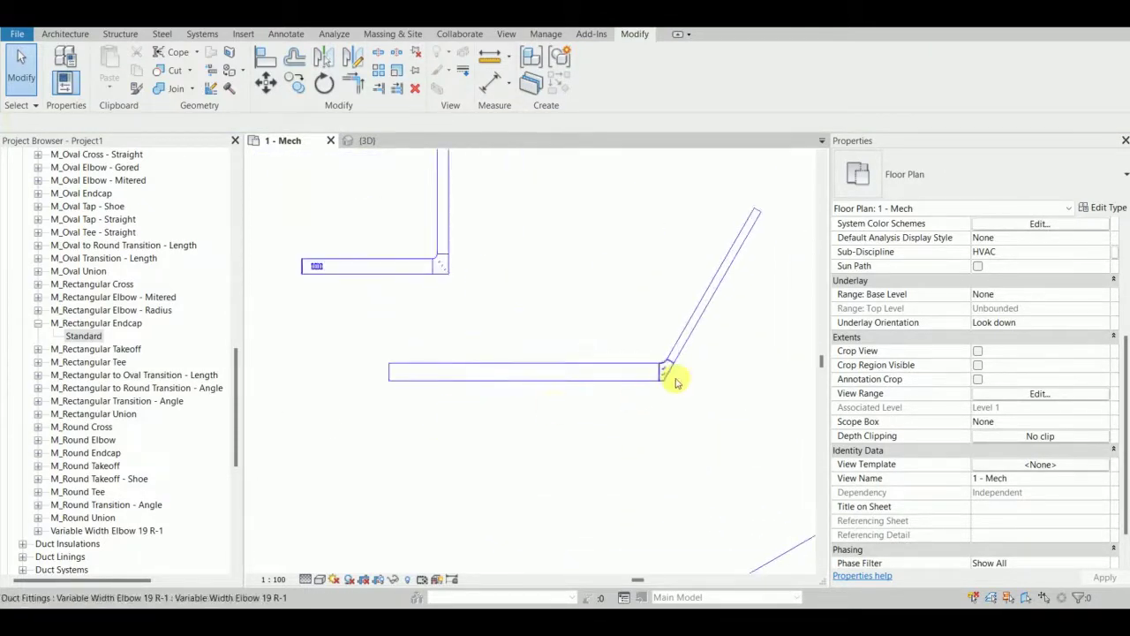
scroll(670, 378, up, 6)
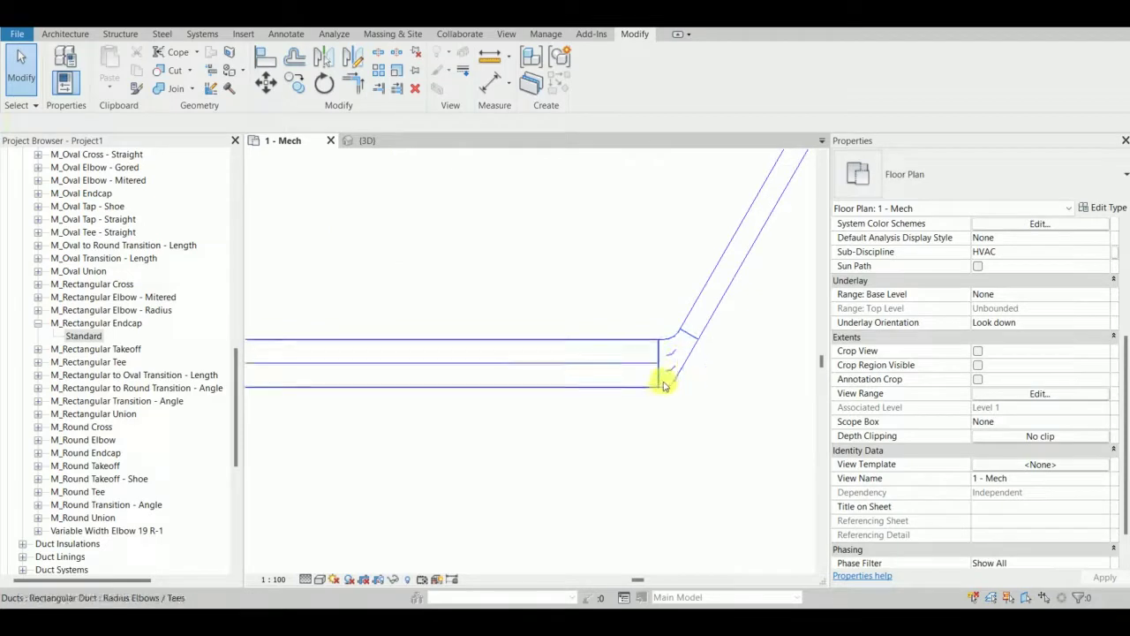
scroll(677, 375, up, 1)
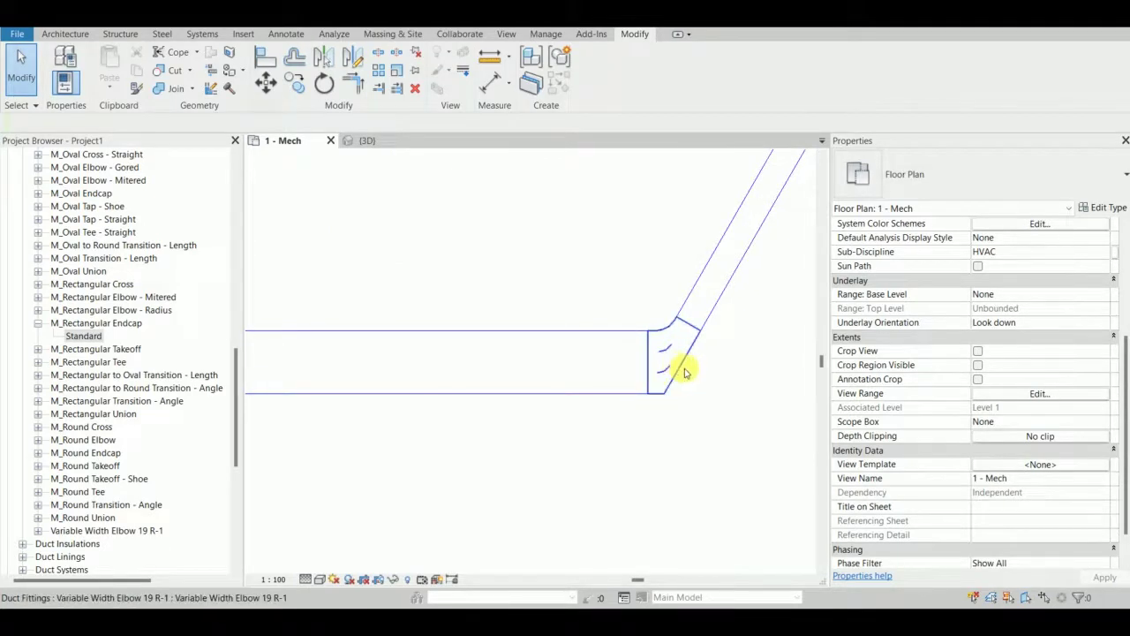
scroll(494, 361, down, 3)
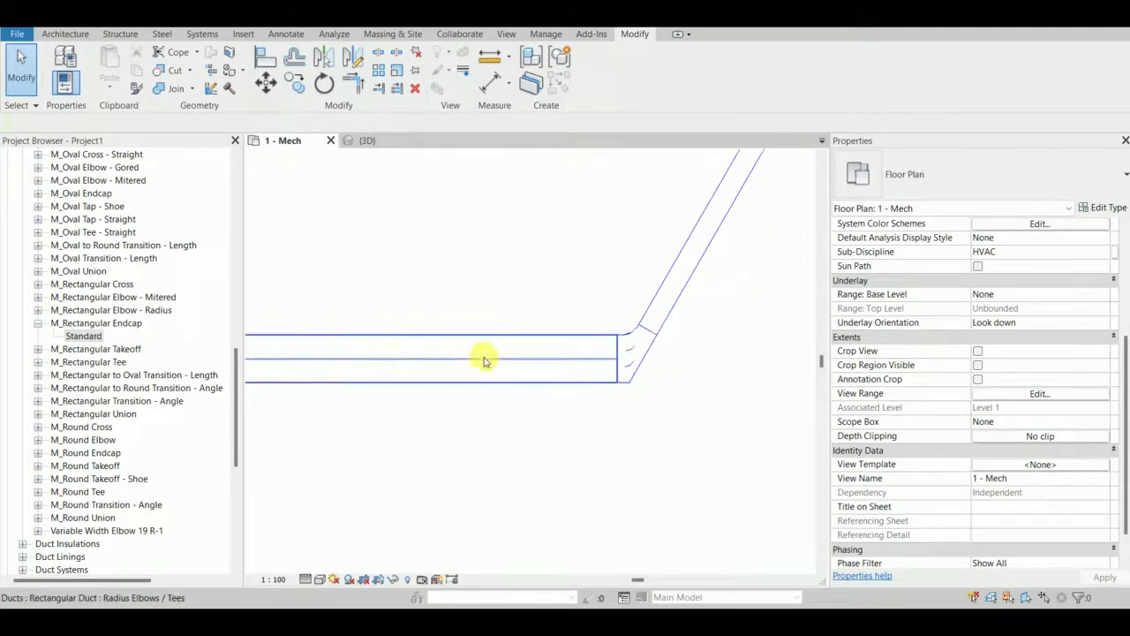
Step: Place a 410x210 Connection 1000 Diameter Duct supply grille near the open end of the middle run's horizontal duct, with Air Flow 600 L/s
middle_drag(381, 365, 614, 369)
scroll(377, 359, up, 3)
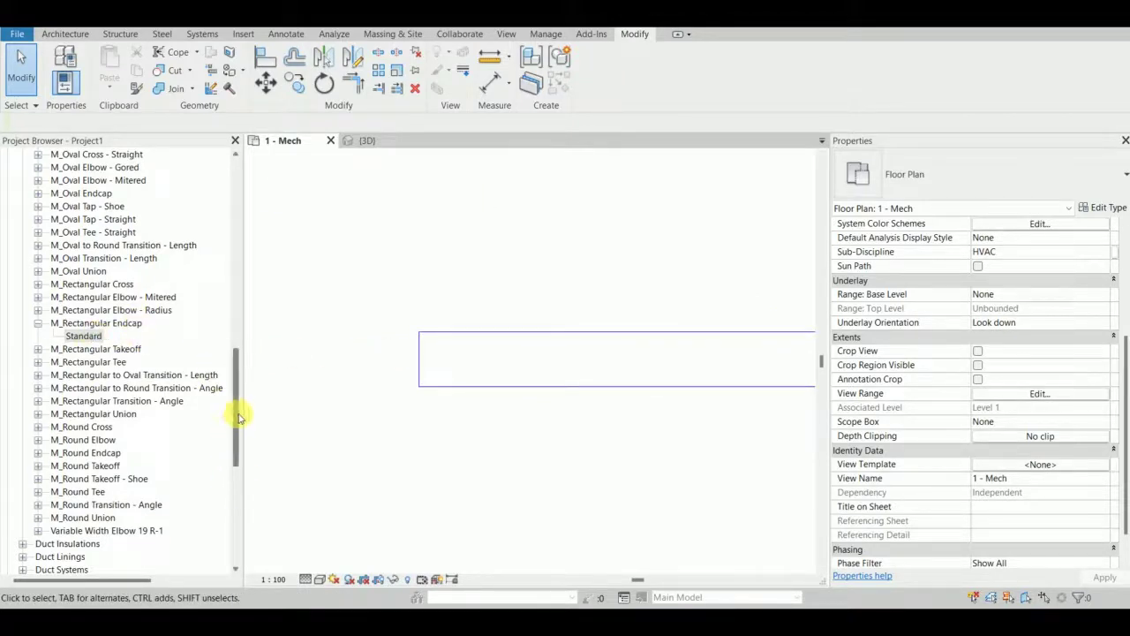
drag(237, 416, 233, 308)
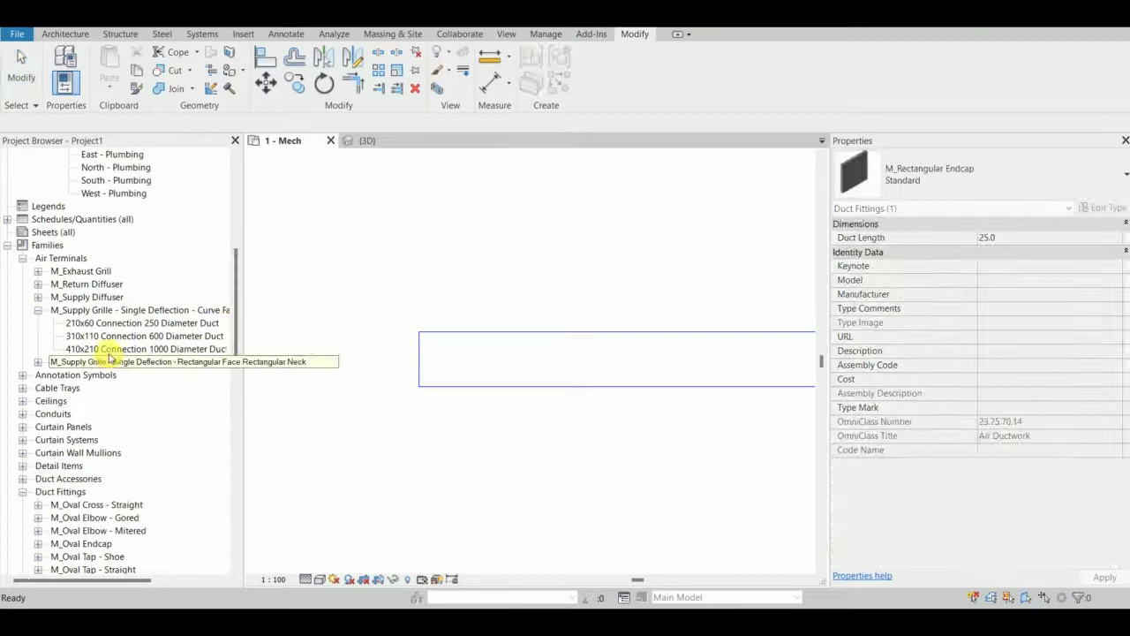
drag(110, 351, 507, 361)
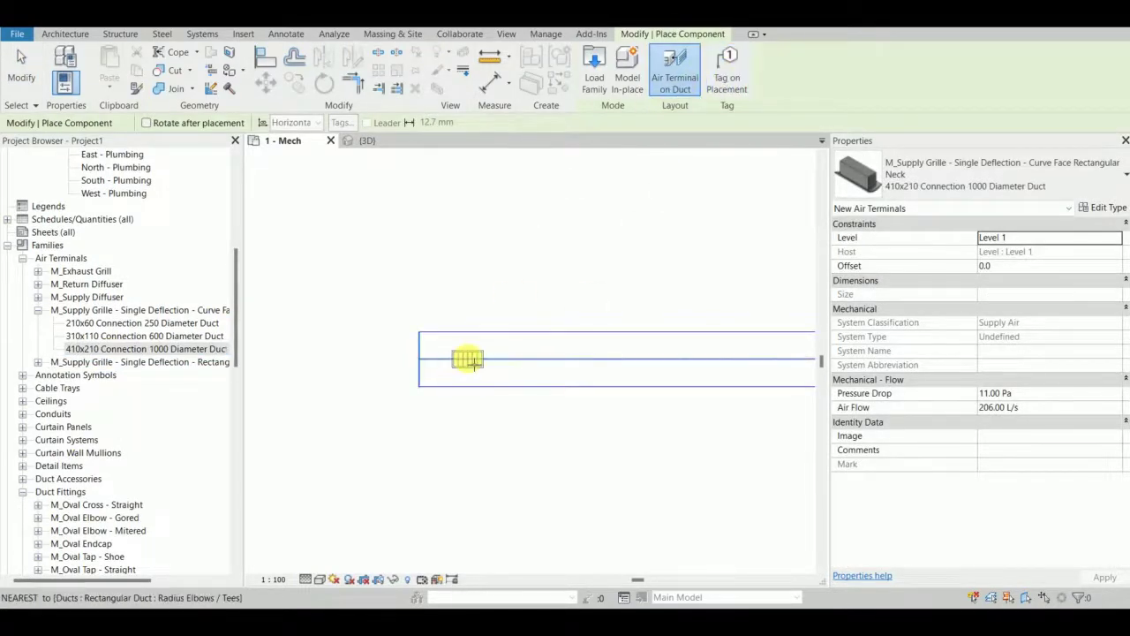
click(474, 362)
key(Escape)
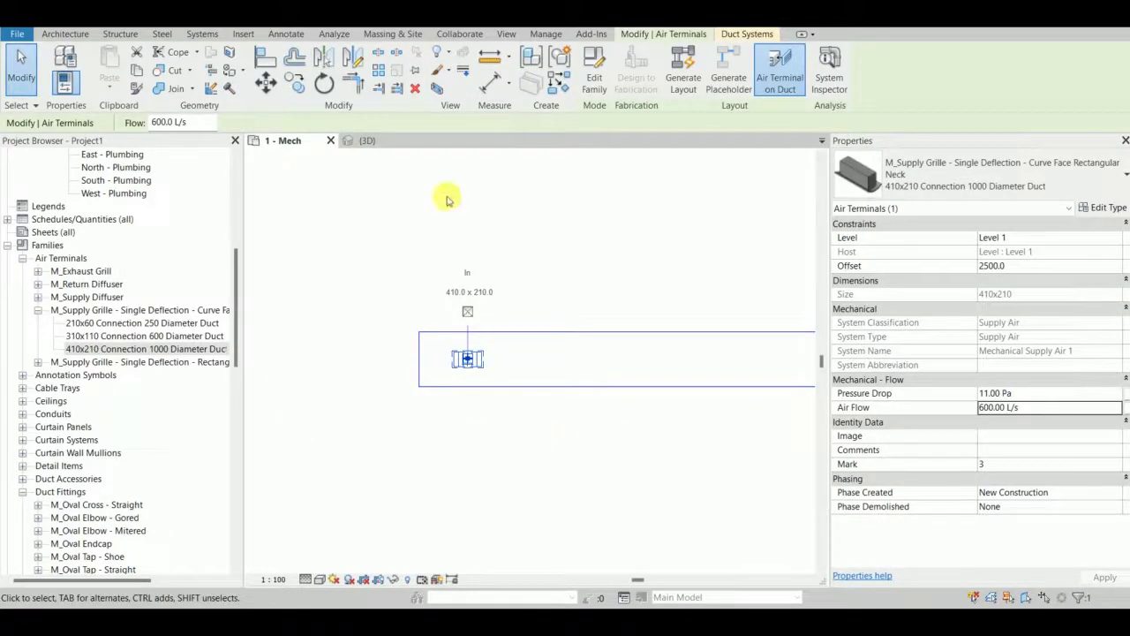
Step: Cap the open end of the middle run's horizontal duct with a Standard M_Rectangular Endcap
drag(236, 309, 235, 431)
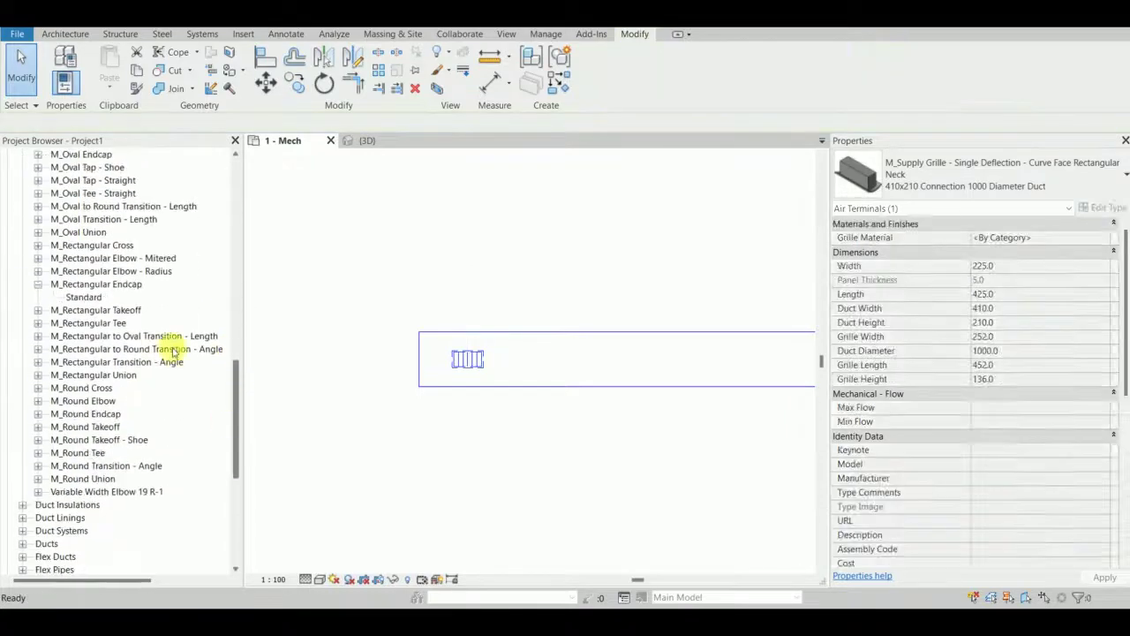
click(83, 296)
drag(316, 363, 324, 364)
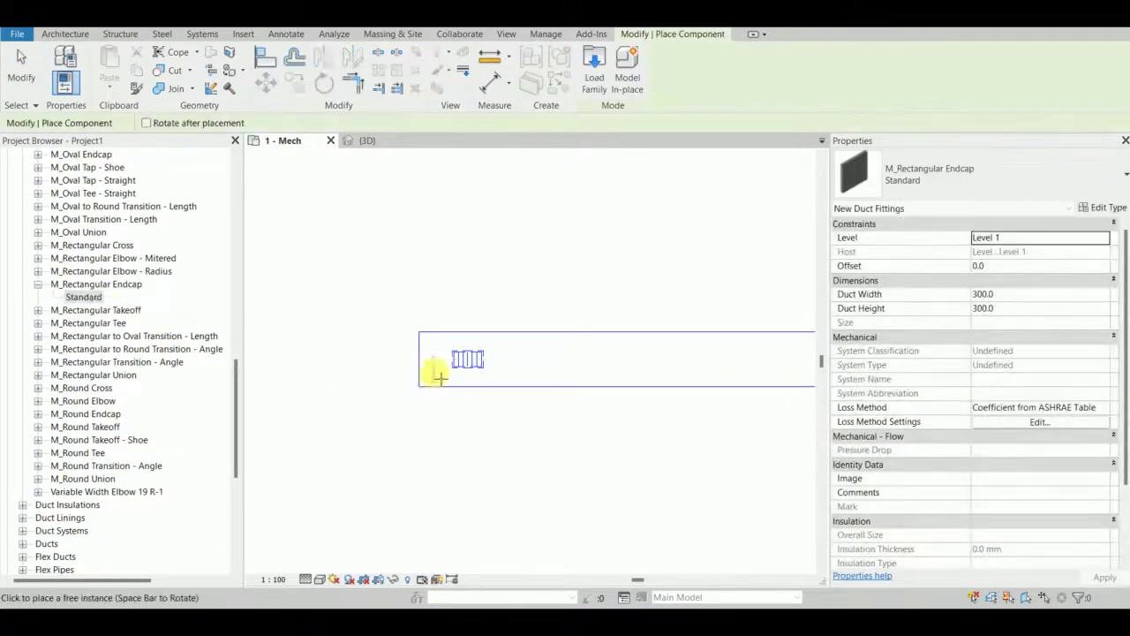
scroll(432, 371, up, 2)
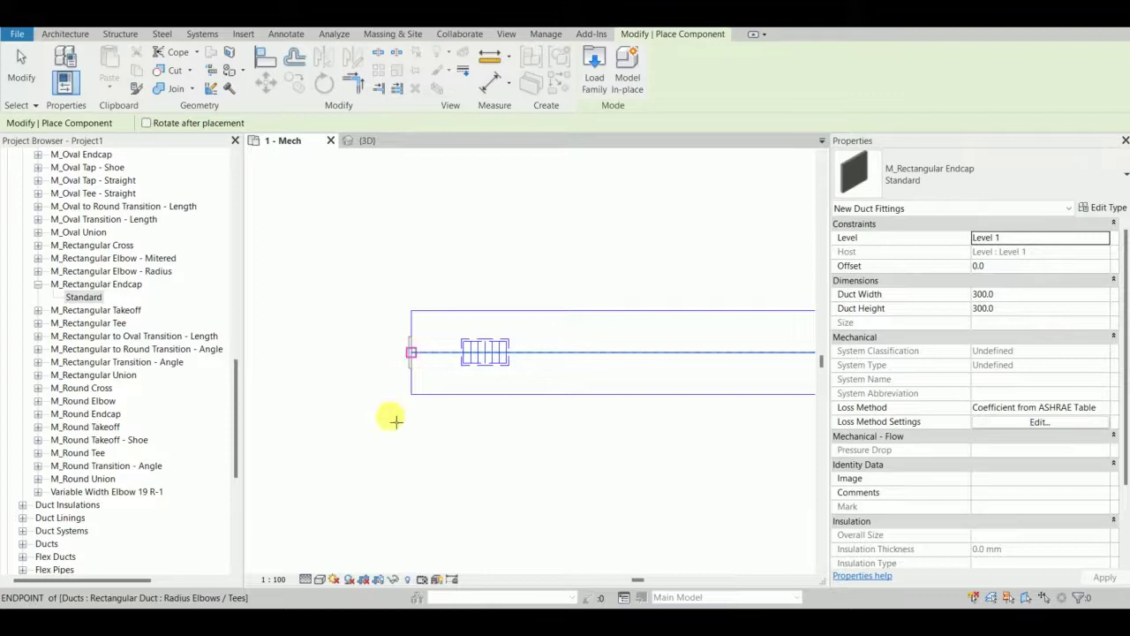
click(411, 353)
key(Escape)
key(Escape)
scroll(495, 431, down, 2)
Step: Check the mechanical and flow properties of the 800 mm horizontal duct
middle_drag(570, 418, 433, 429)
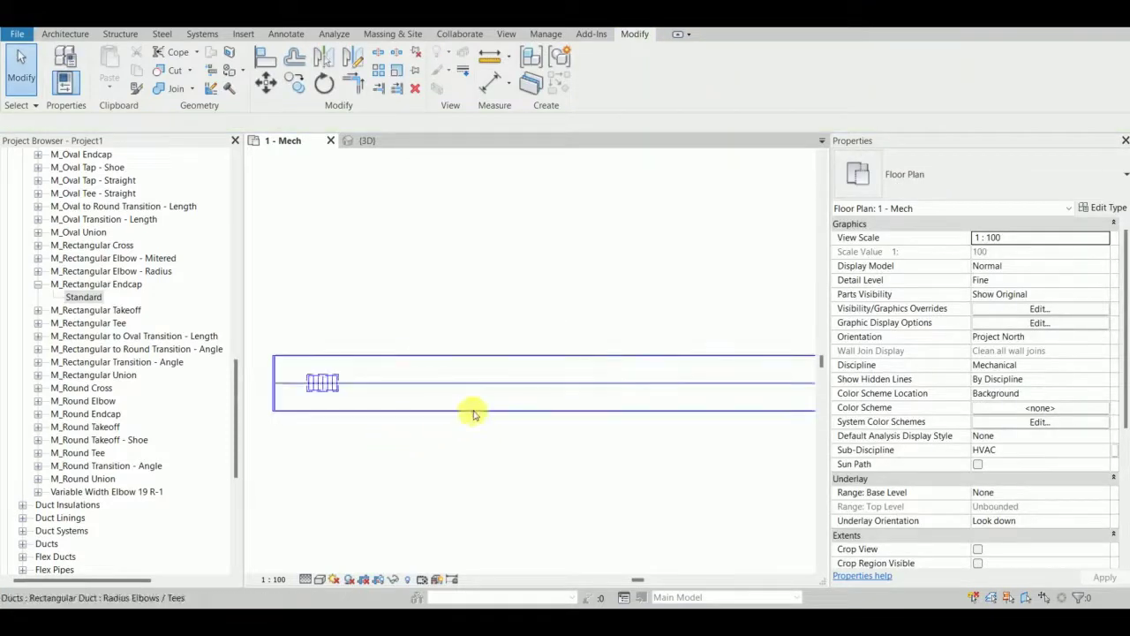
click(473, 411)
scroll(988, 486, down, 3)
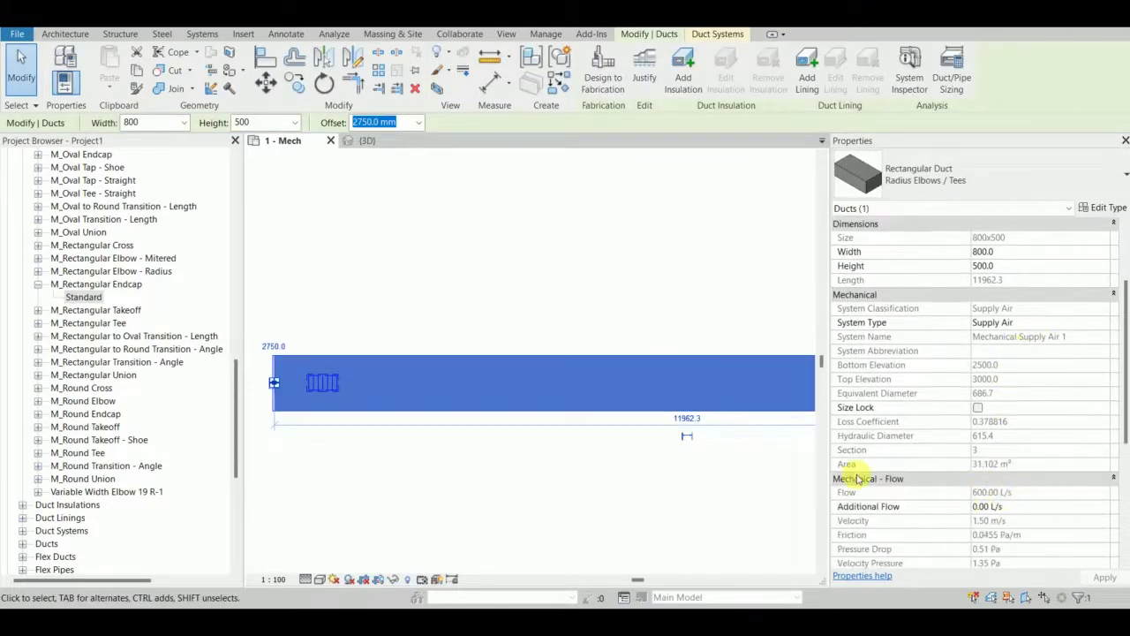
click(625, 466)
Step: Check the pressure drop of the 60° variable-width elbow between the 800 mm and 350 mm ducts
scroll(632, 446, down, 2)
middle_drag(635, 424, 240, 391)
scroll(509, 392, up, 3)
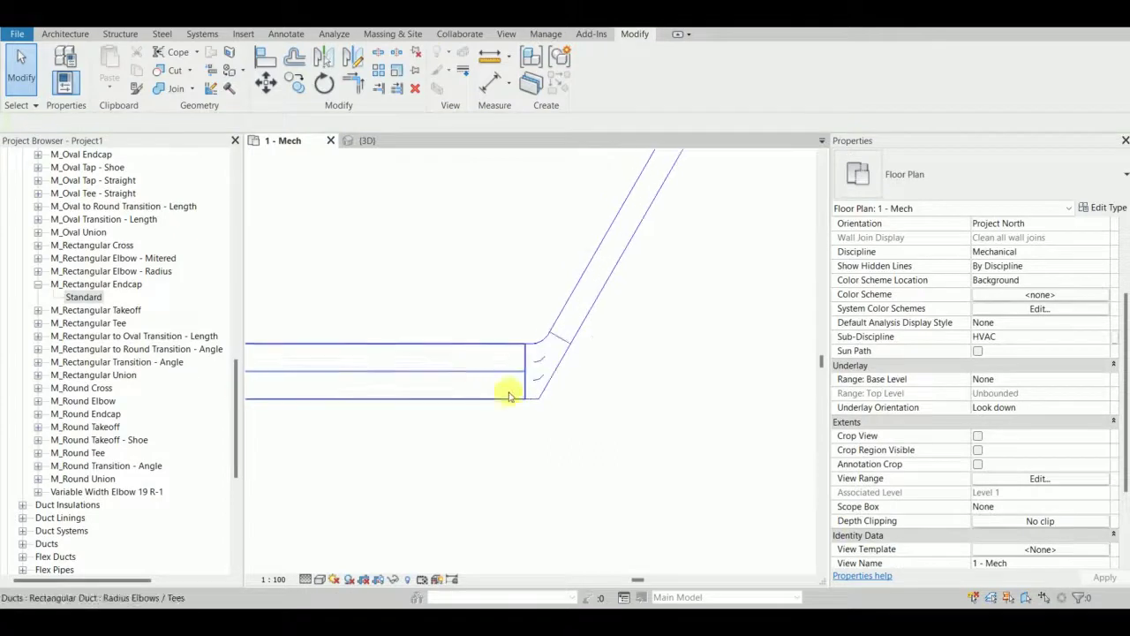
click(694, 378)
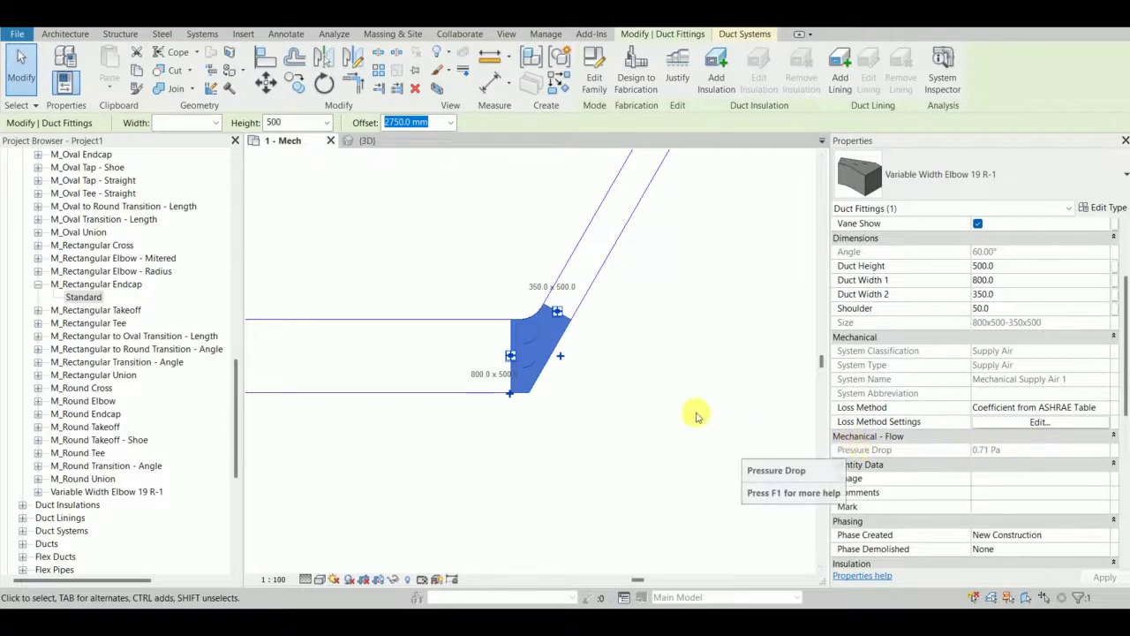
click(560, 379)
Step: Place a curve-face 310x110 Connection 600 Diameter Duct supply grille on the lowest run's horizontal duct near its open end, using Air Terminal on Duct
scroll(572, 407, down, 6)
middle_drag(579, 376, 512, 207)
scroll(517, 265, up, 3)
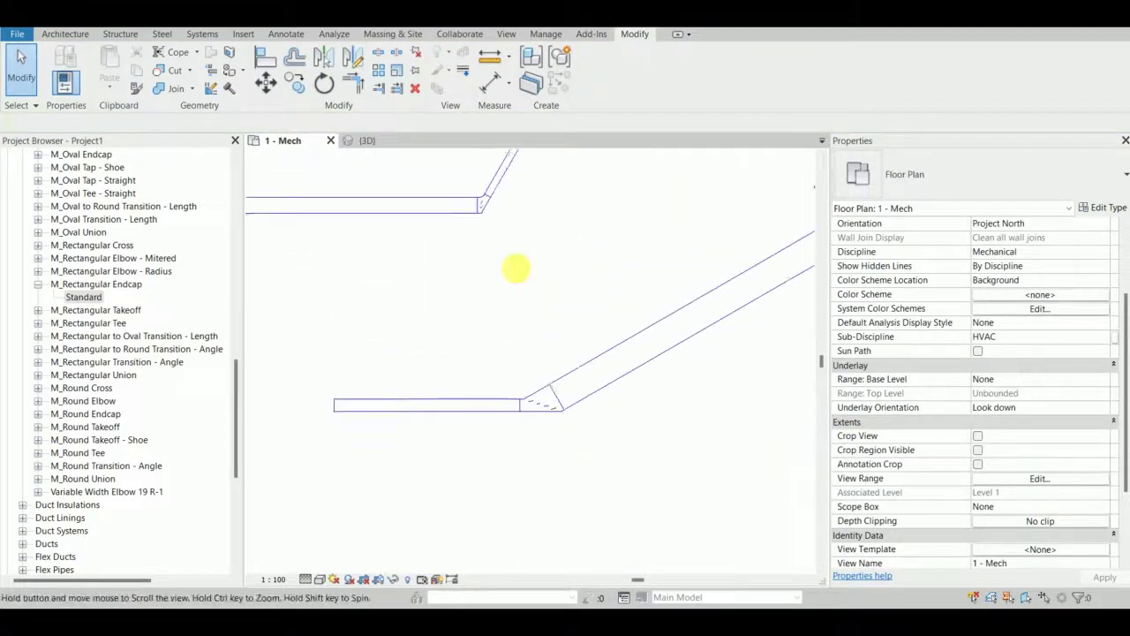
middle_drag(370, 431, 461, 356)
scroll(459, 358, up, 3)
scroll(367, 353, up, 2)
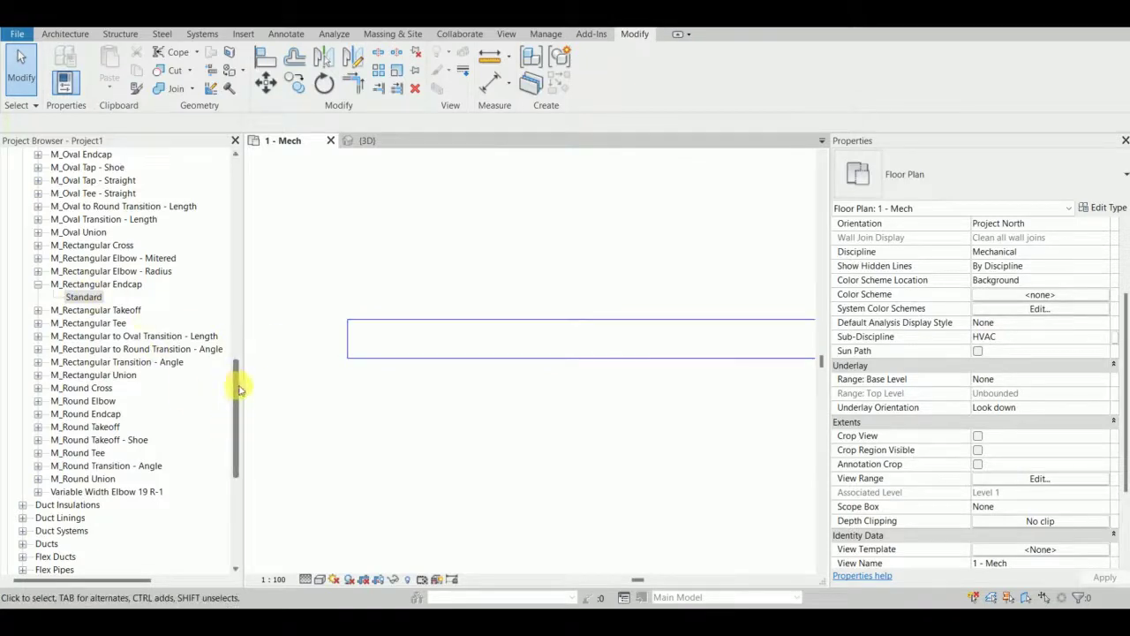
key(a)
key(t)
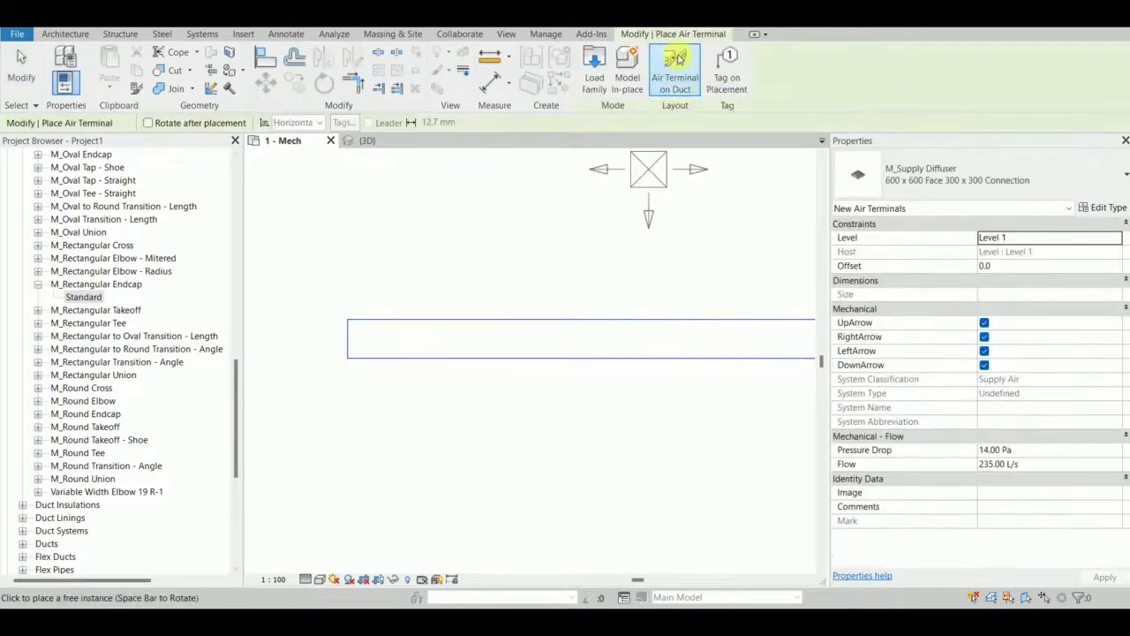
click(676, 57)
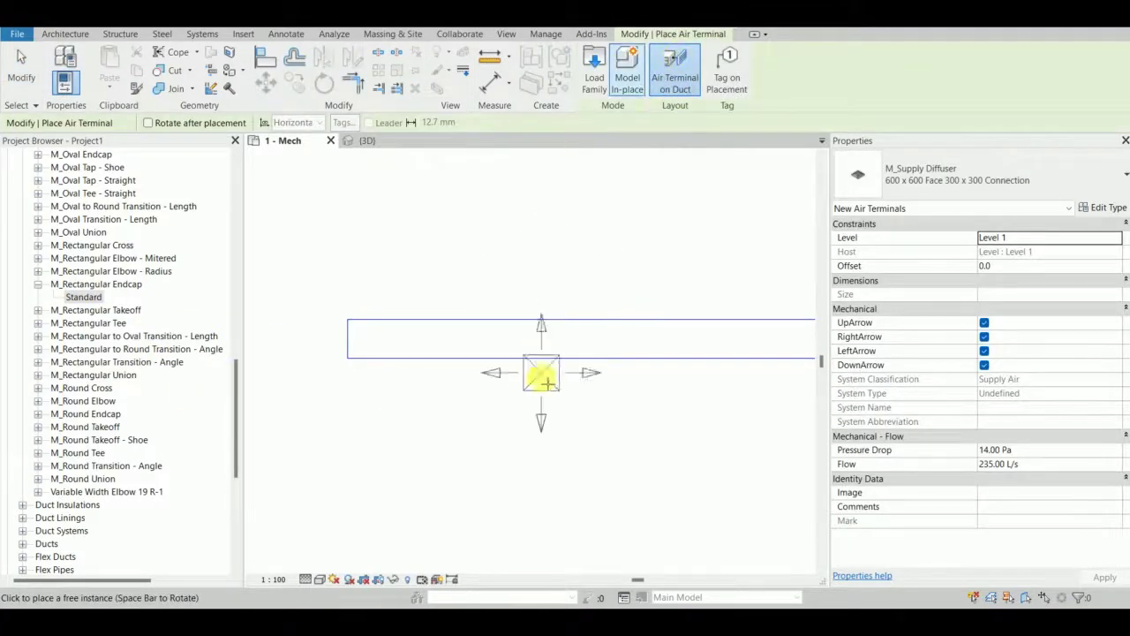
click(953, 181)
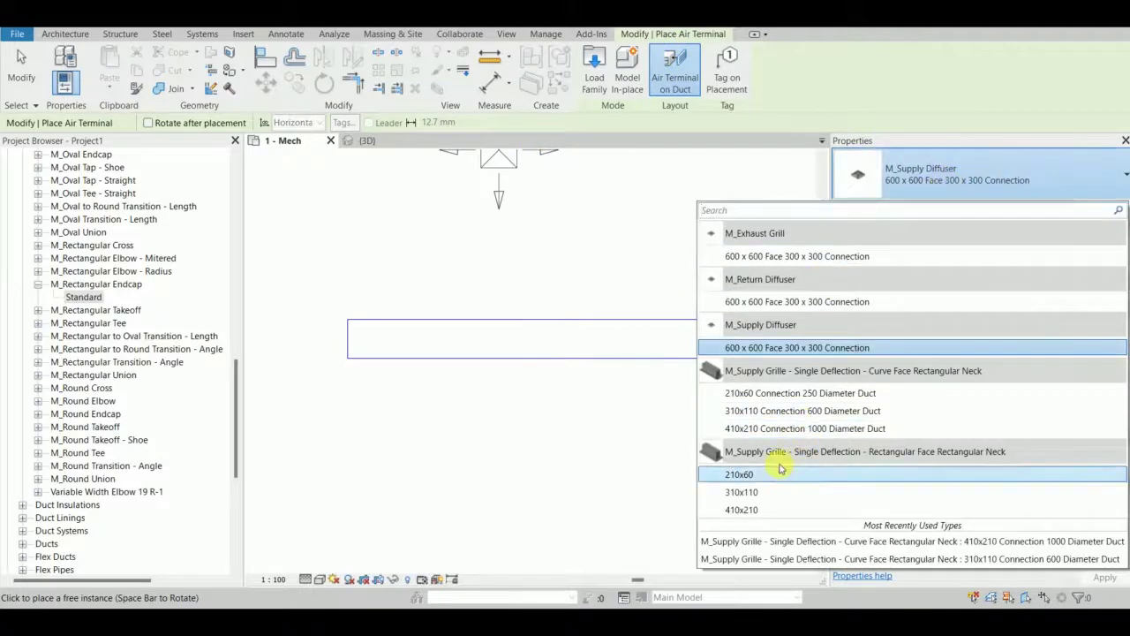
click(795, 412)
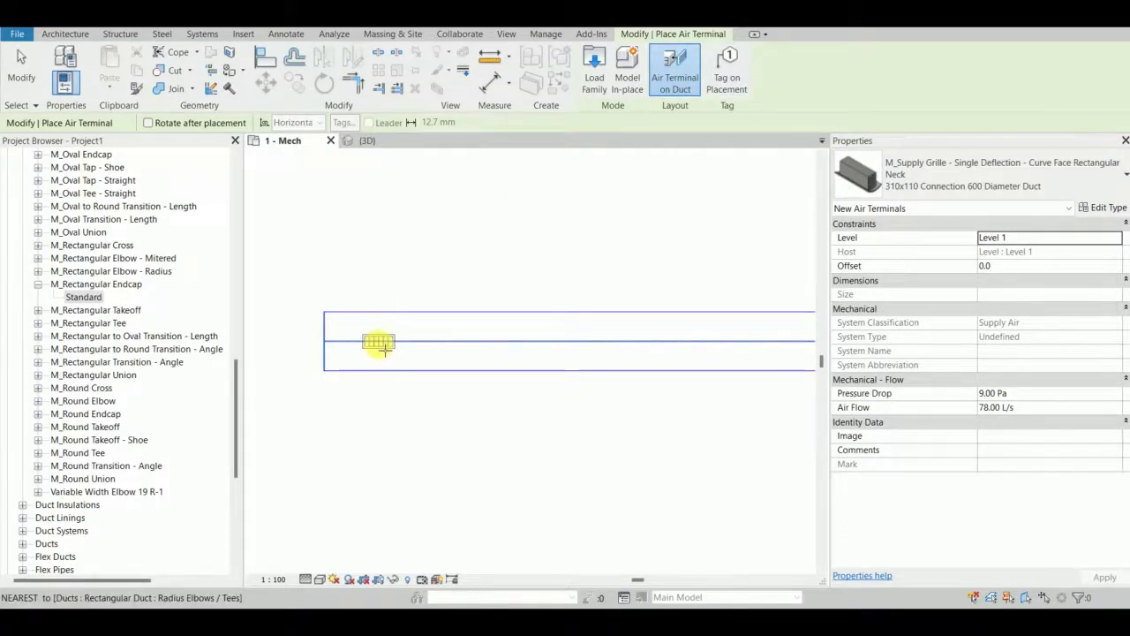
click(382, 347)
key(Escape)
key(Escape)
Step: Cap the open end of the lowest run's horizontal duct with a Standard M_Rectangular Endcap
click(82, 297)
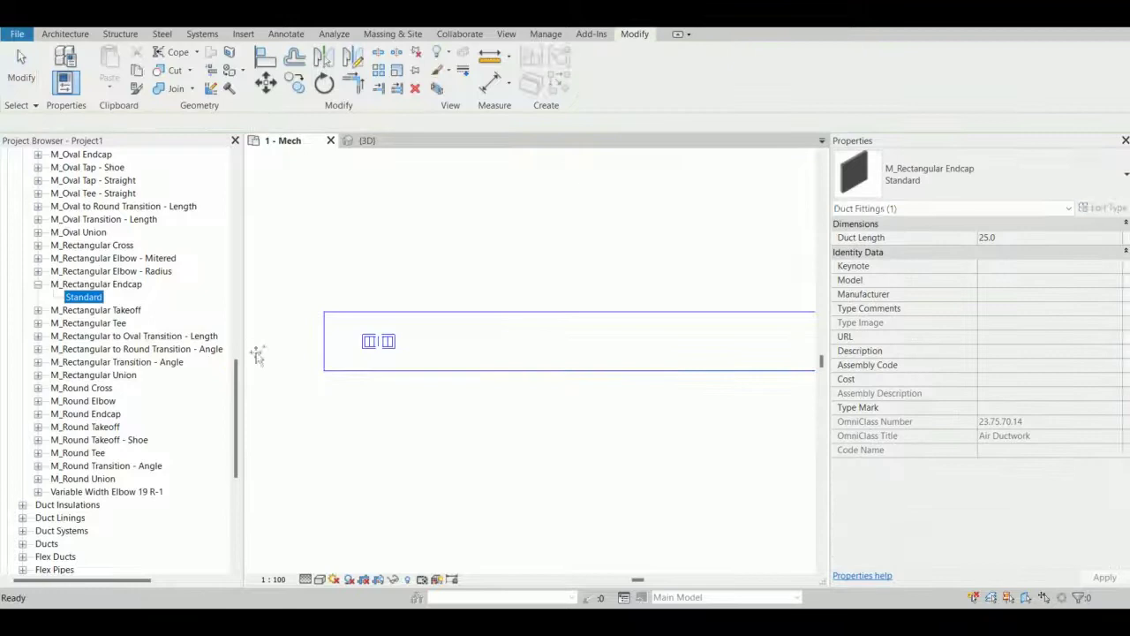
drag(256, 353, 328, 353)
click(325, 343)
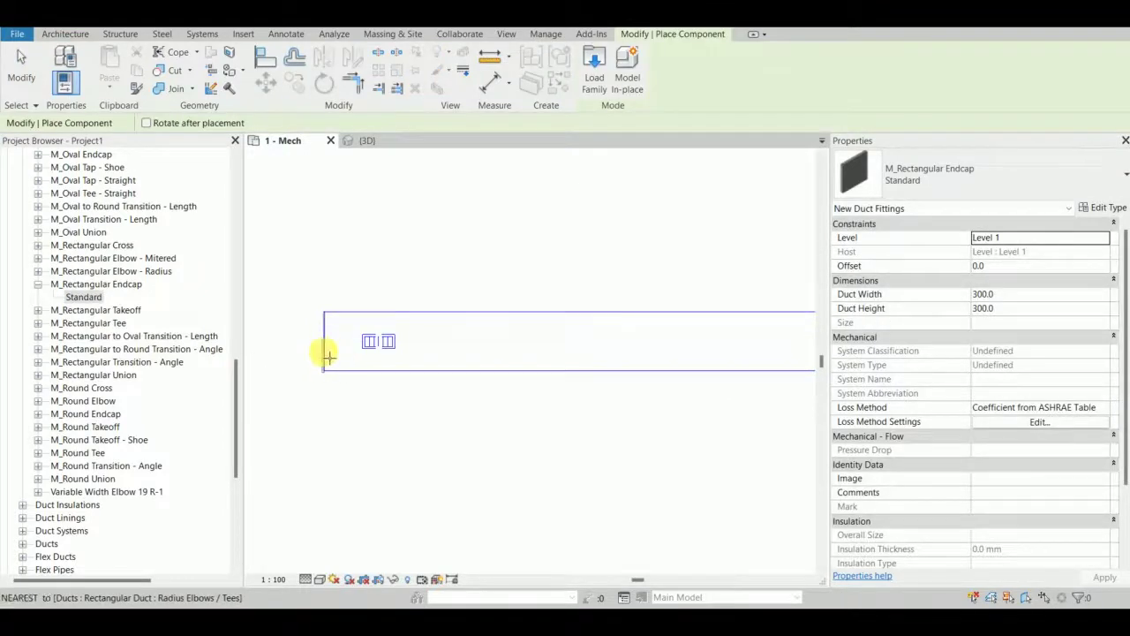
key(Escape)
key(Escape)
Step: Set the Air Flow of the lowest run's supply grille to 225 L/s
scroll(353, 345, up, 2)
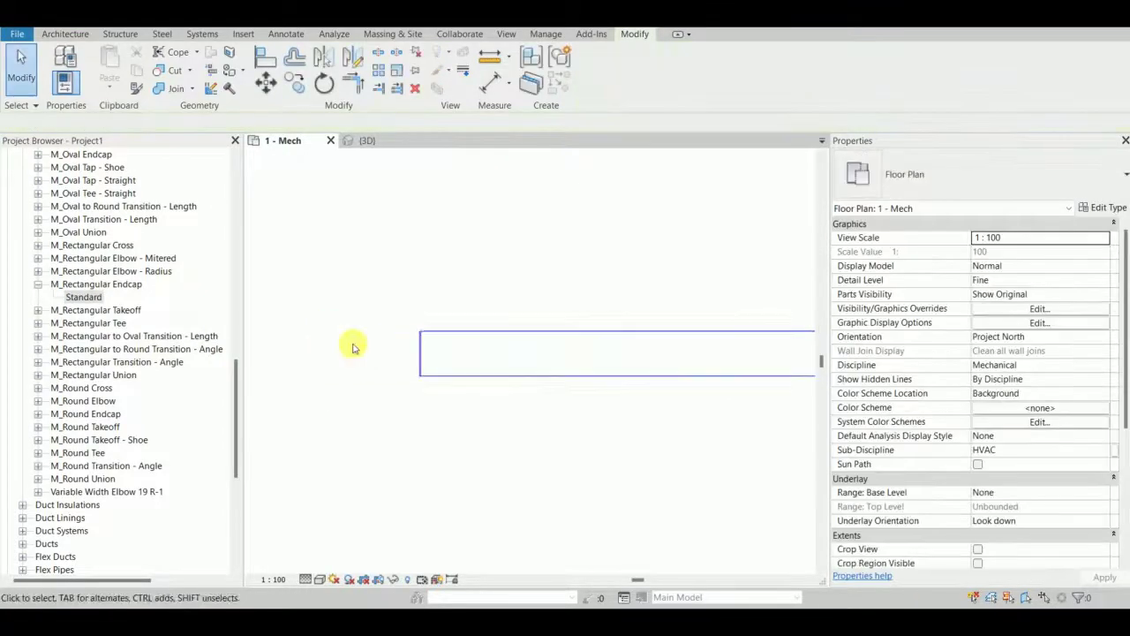
click(468, 336)
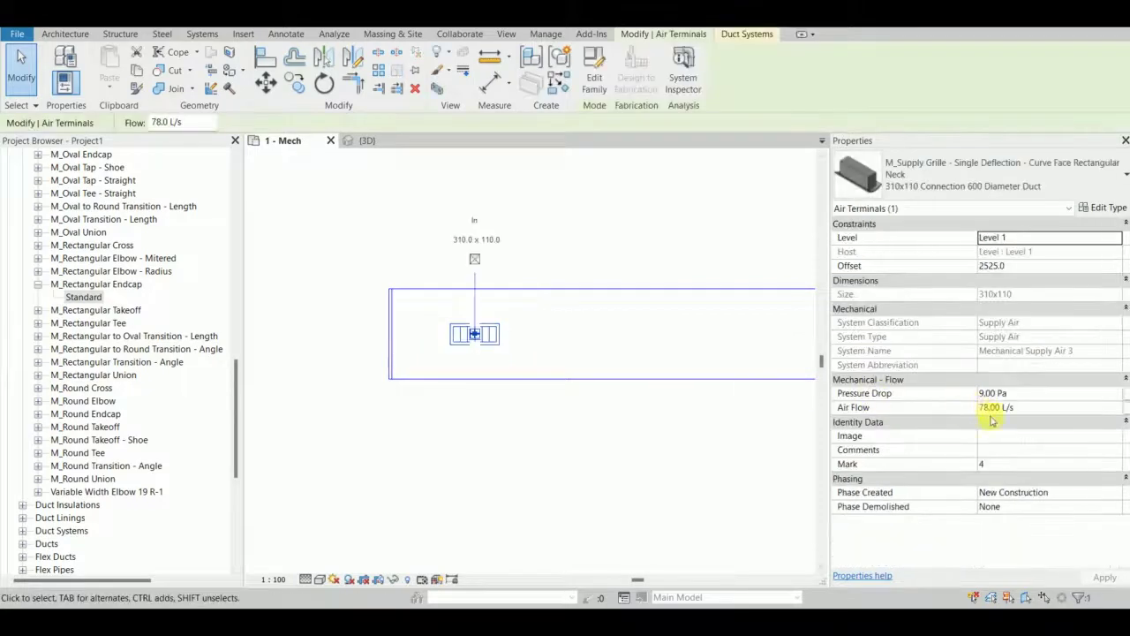
click(1033, 408)
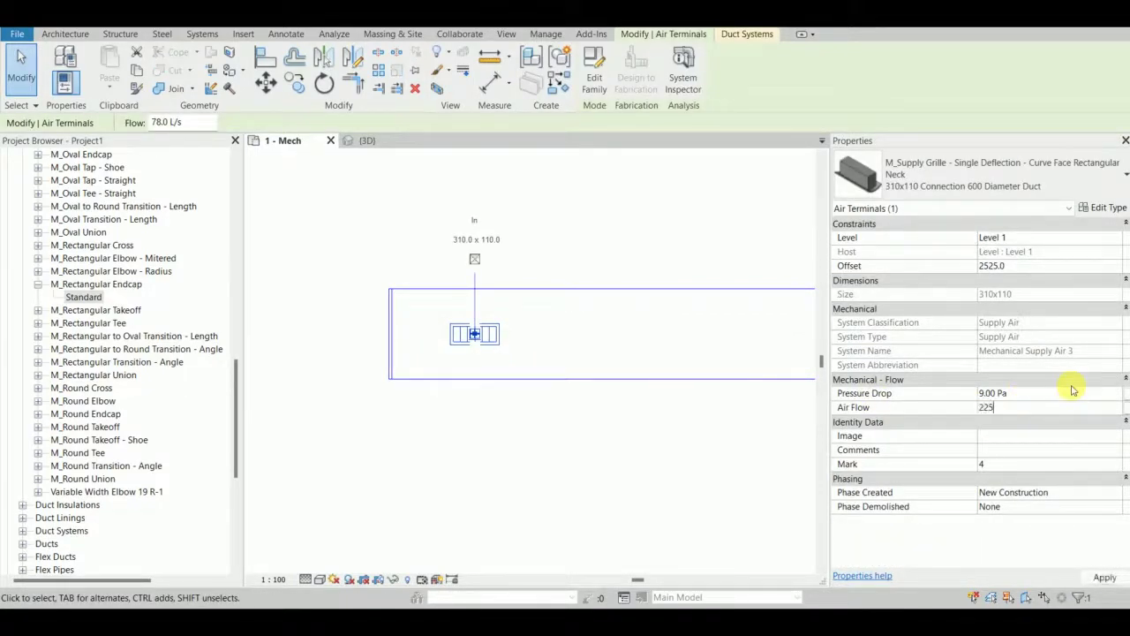
key(Return)
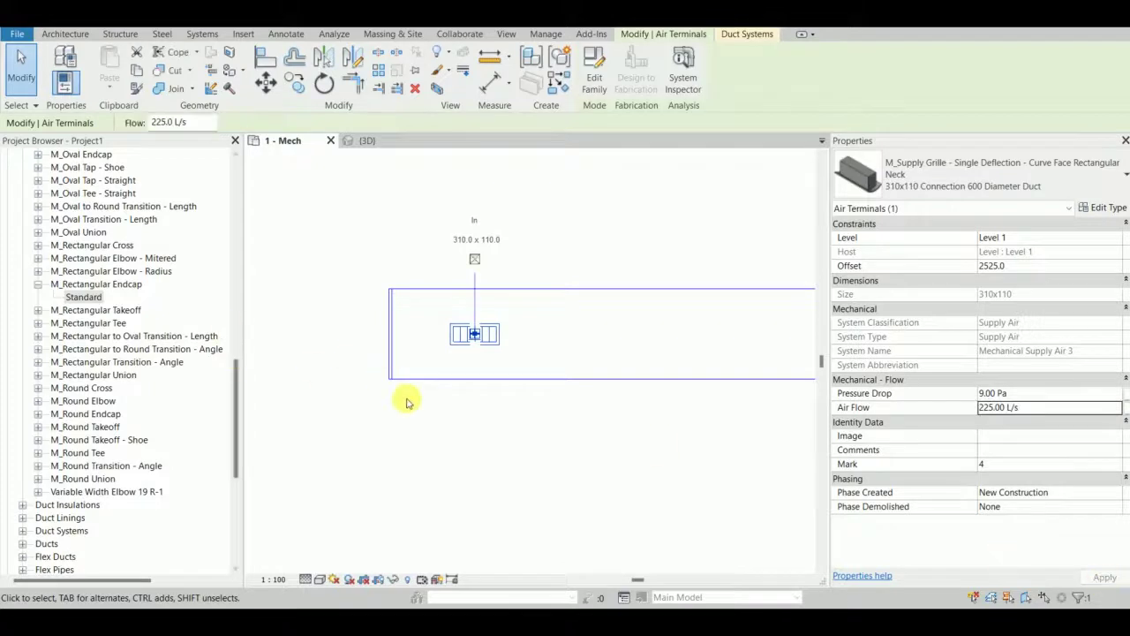
Step: Check the properties of the 650 mm horizontal duct and the pressure drop of its adjoining 30° elbow
click(567, 394)
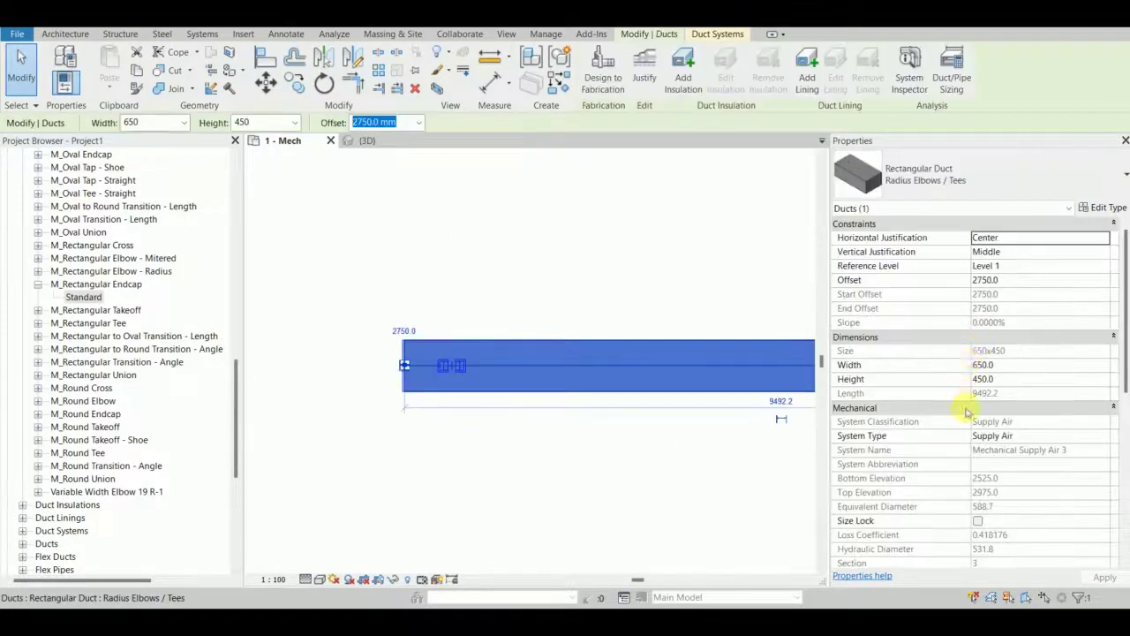
key(Escape)
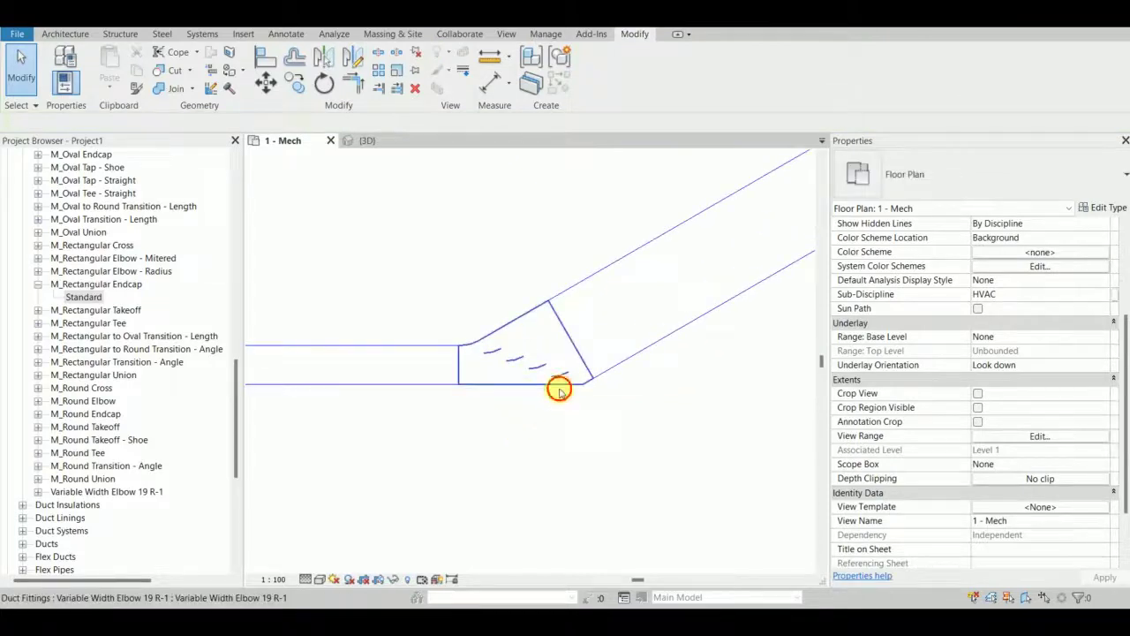
click(559, 390)
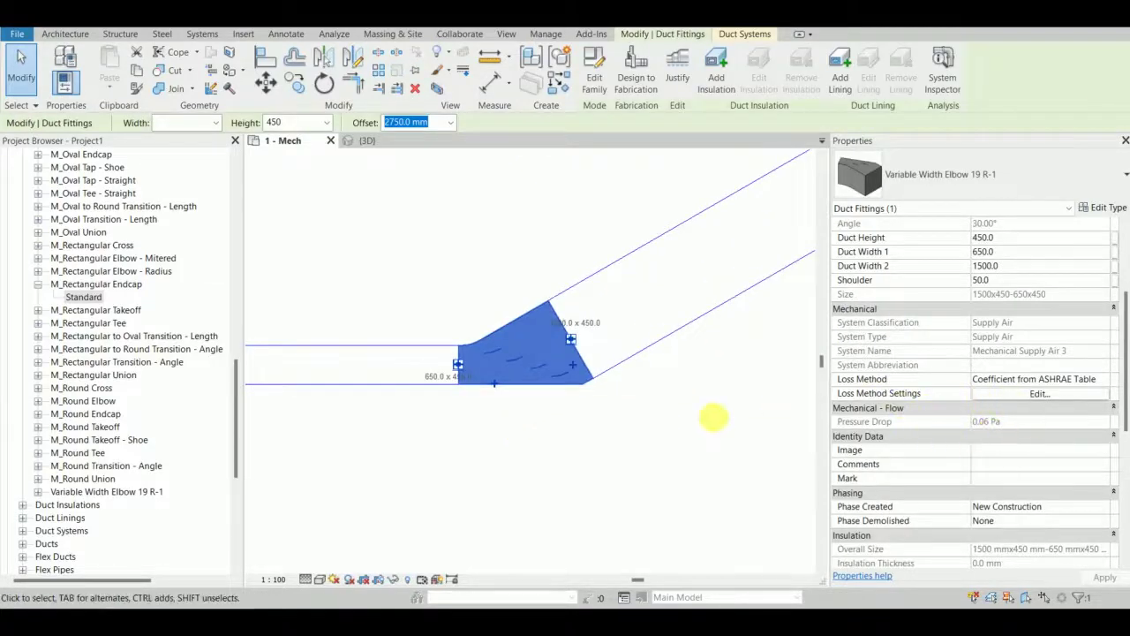
click(517, 397)
Step: Examine the 30° variable-width elbow, its vanes and the connected duct runs from several angles in the 3D view
scroll(500, 361, down, 4)
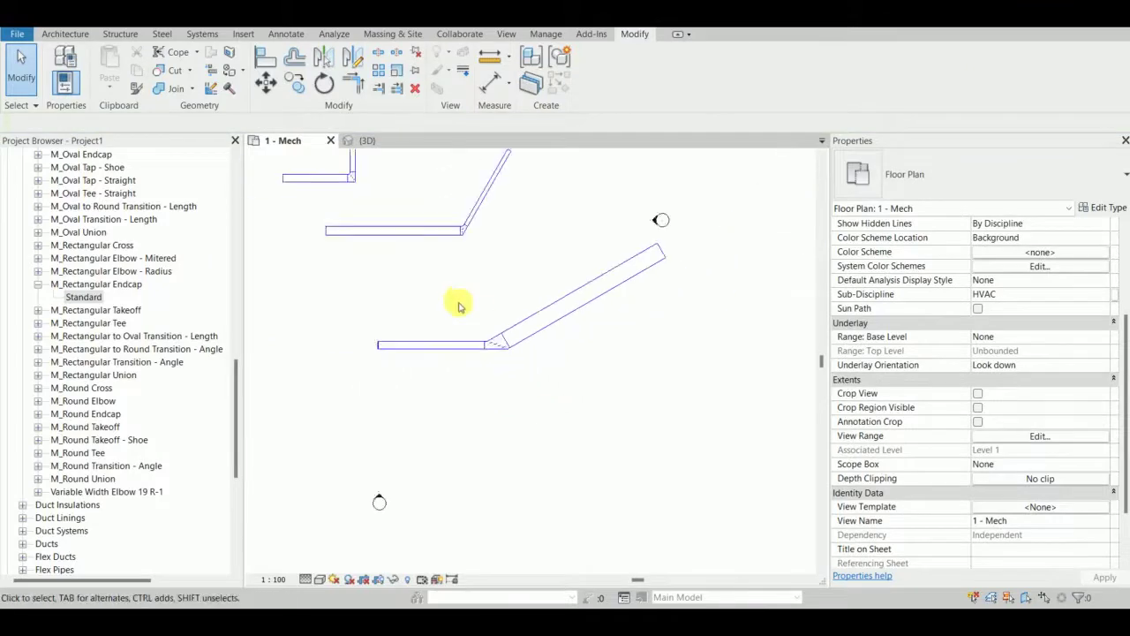
scroll(397, 266, up, 2)
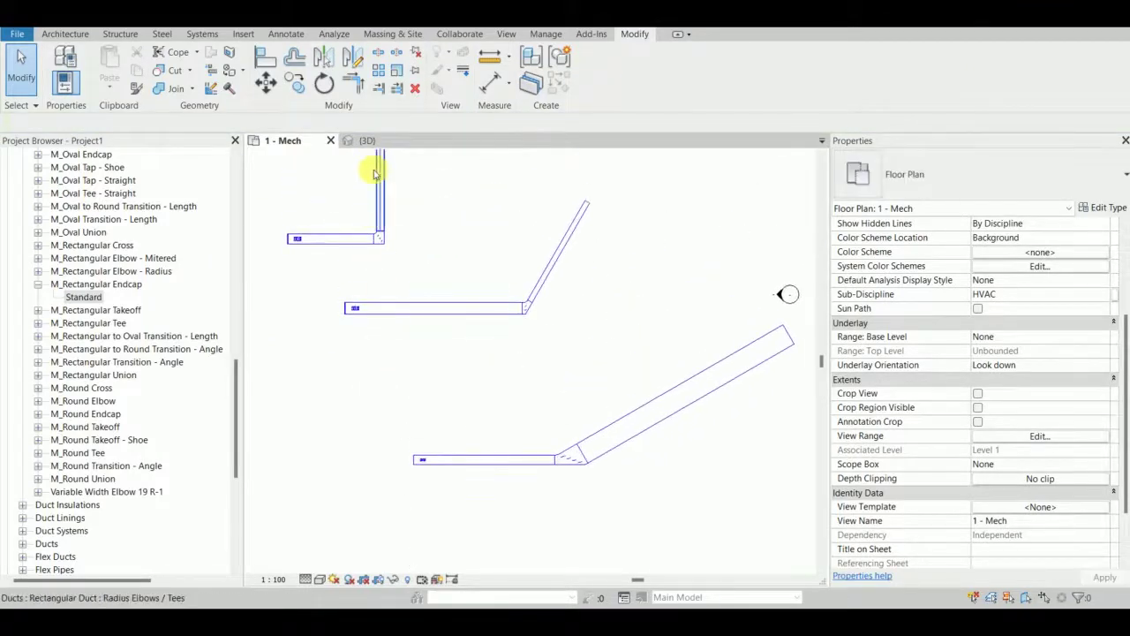
click(386, 143)
scroll(500, 358, up, 3)
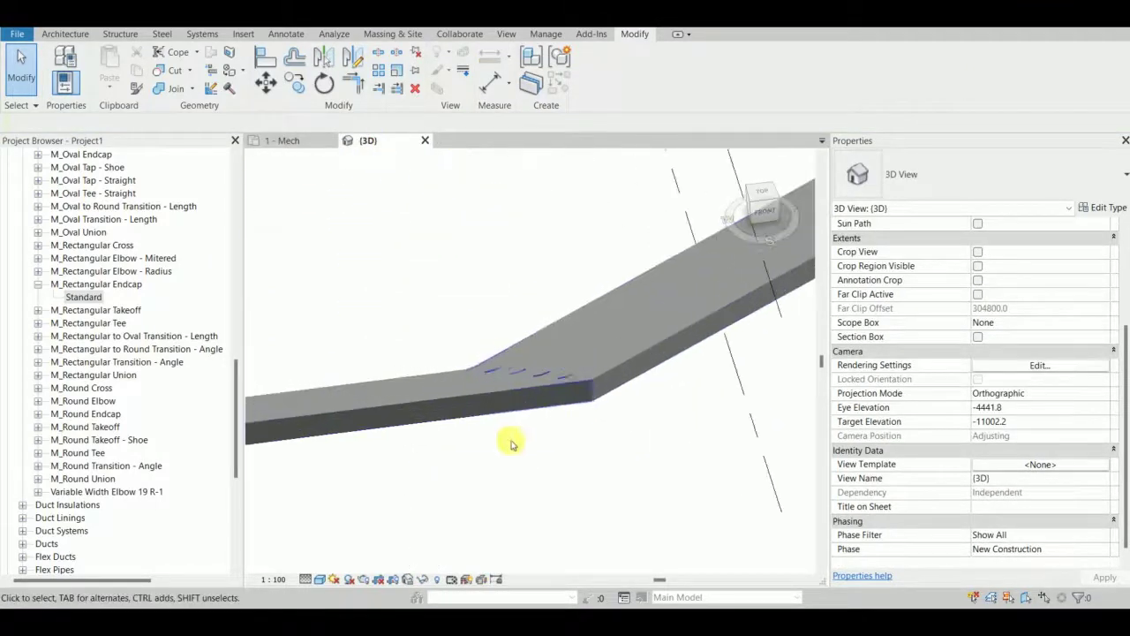
click(553, 396)
shift+middle_drag(475, 358, 553, 386)
middle_drag(460, 321, 751, 328)
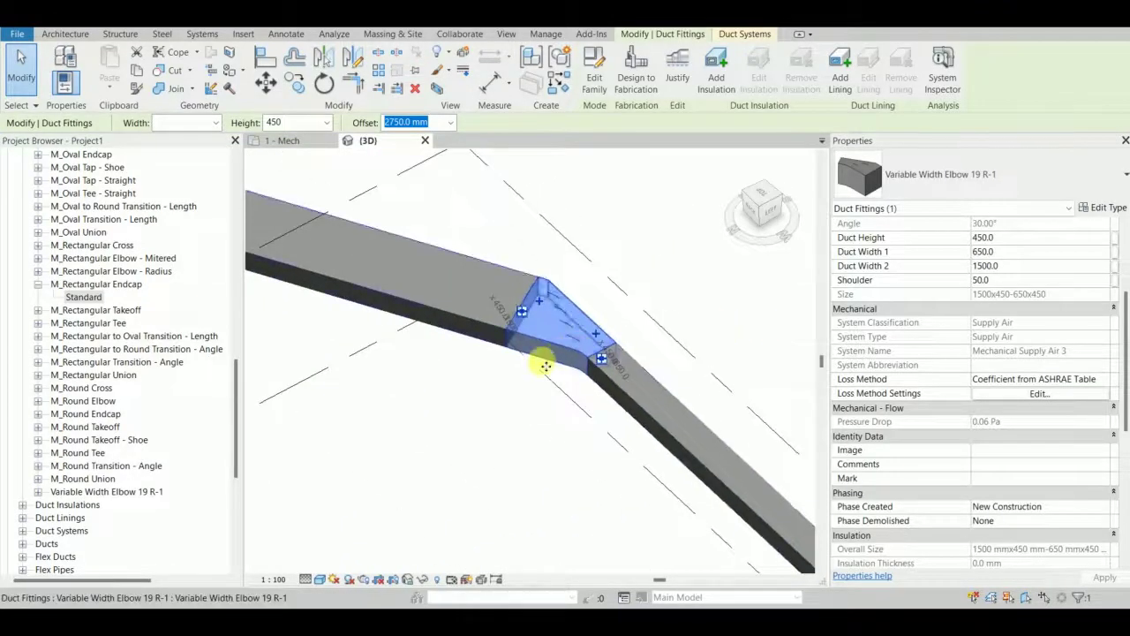
scroll(497, 369, up, 4)
scroll(496, 369, down, 4)
shift+middle_drag(524, 418, 460, 422)
scroll(462, 422, up, 2)
click(467, 422)
middle_drag(547, 388, 577, 310)
scroll(633, 256, down, 3)
scroll(575, 352, up, 1)
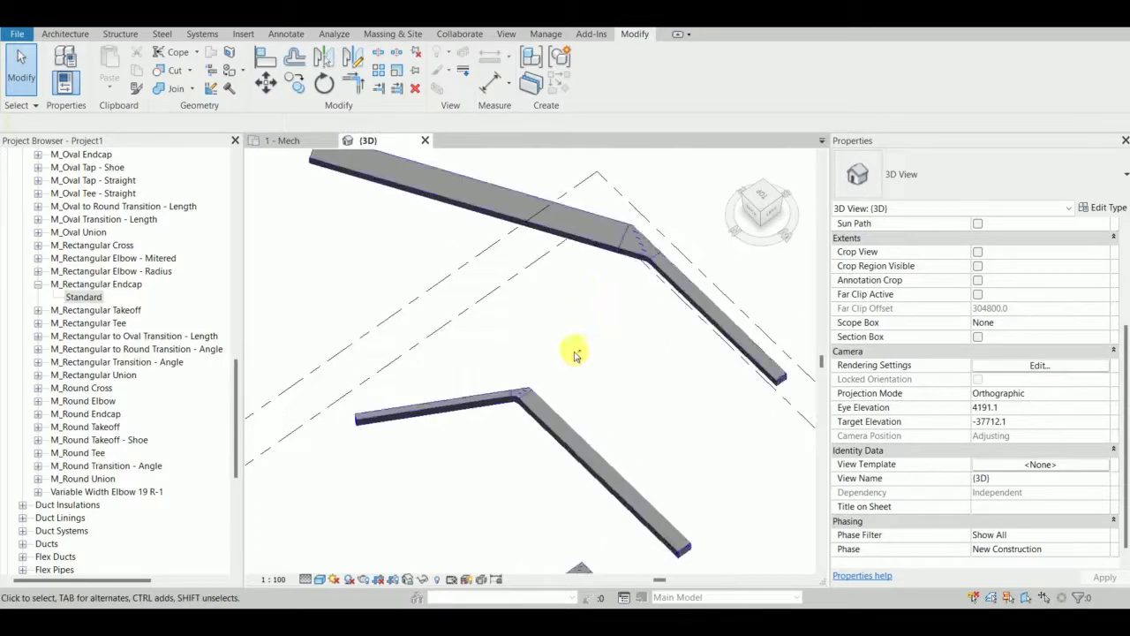
Step: Return to the 1 - Mech floor plan and review the elbows, grilles and endcaps of all three duct runs
key(ctrl+Tab)
scroll(423, 283, up, 5)
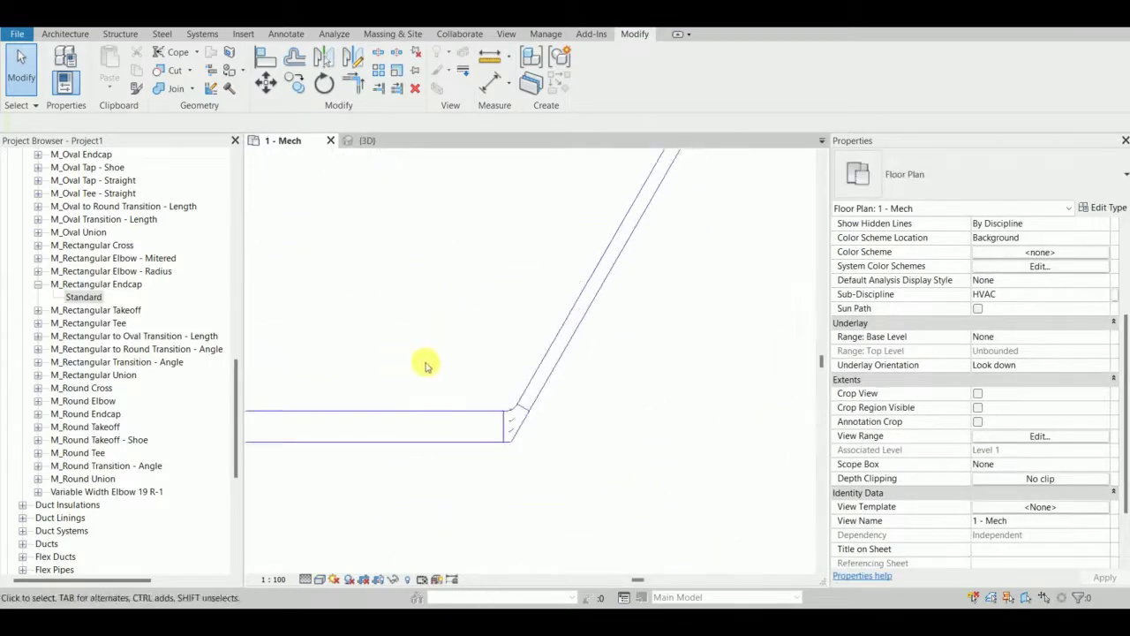
scroll(465, 405, up, 2)
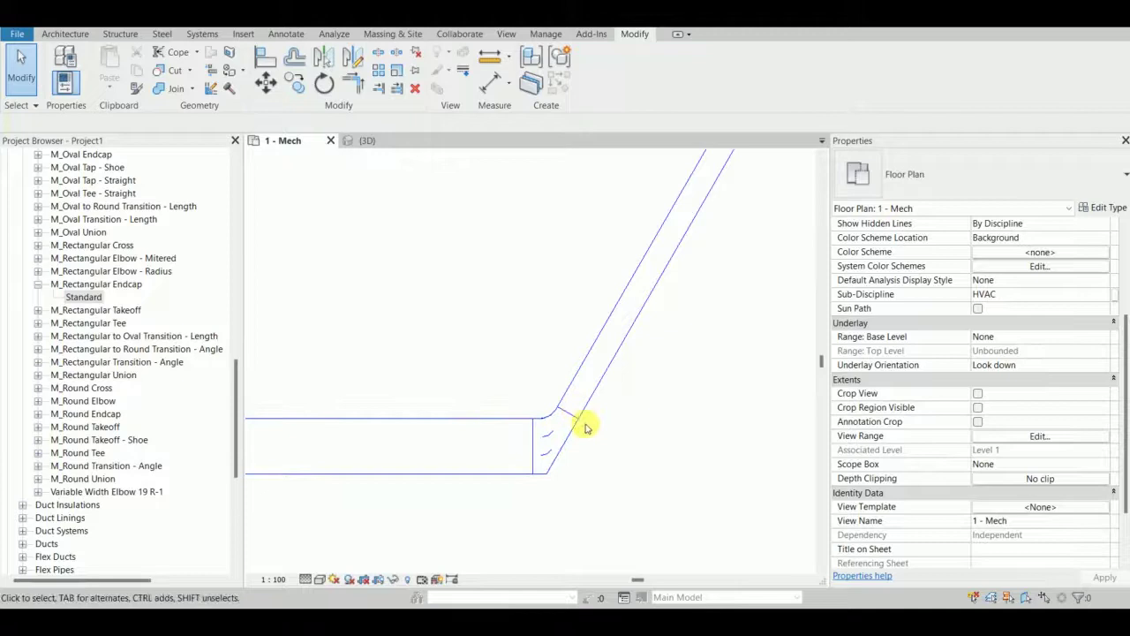
scroll(585, 424, down, 2)
scroll(593, 394, down, 2)
middle_drag(592, 394, 830, 429)
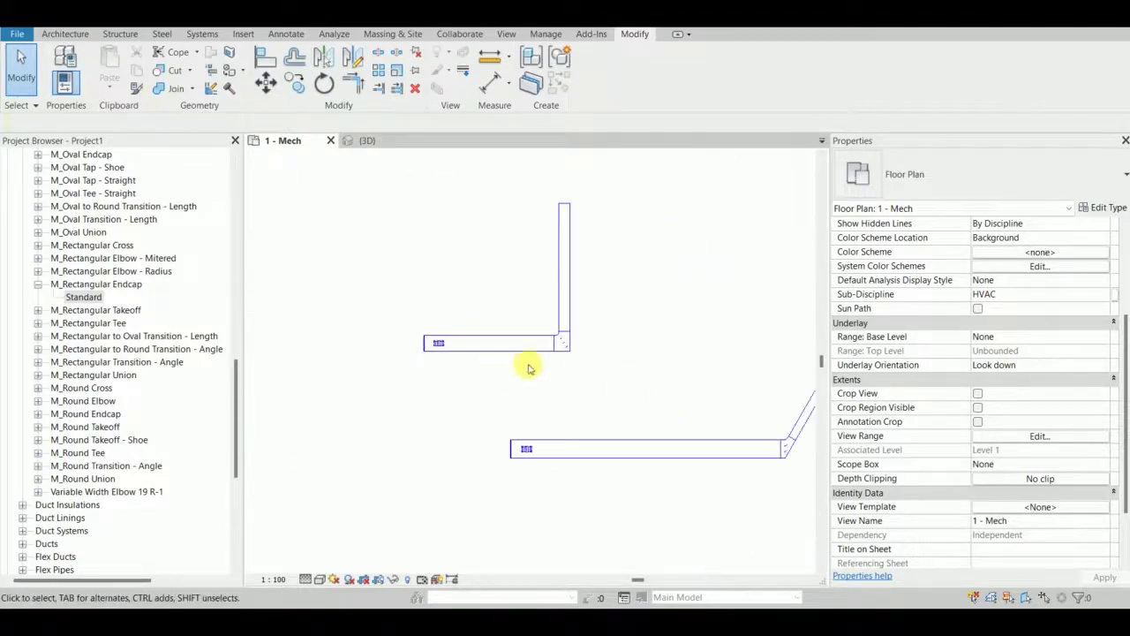
scroll(693, 402, down, 2)
middle_drag(700, 408, 479, 315)
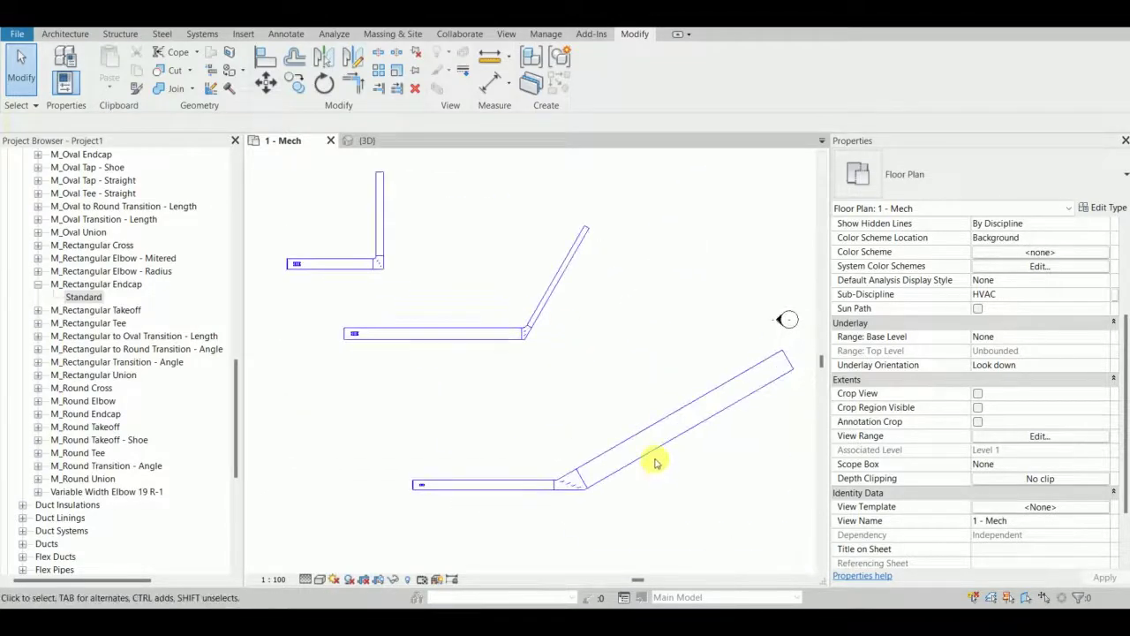
scroll(374, 252, up, 2)
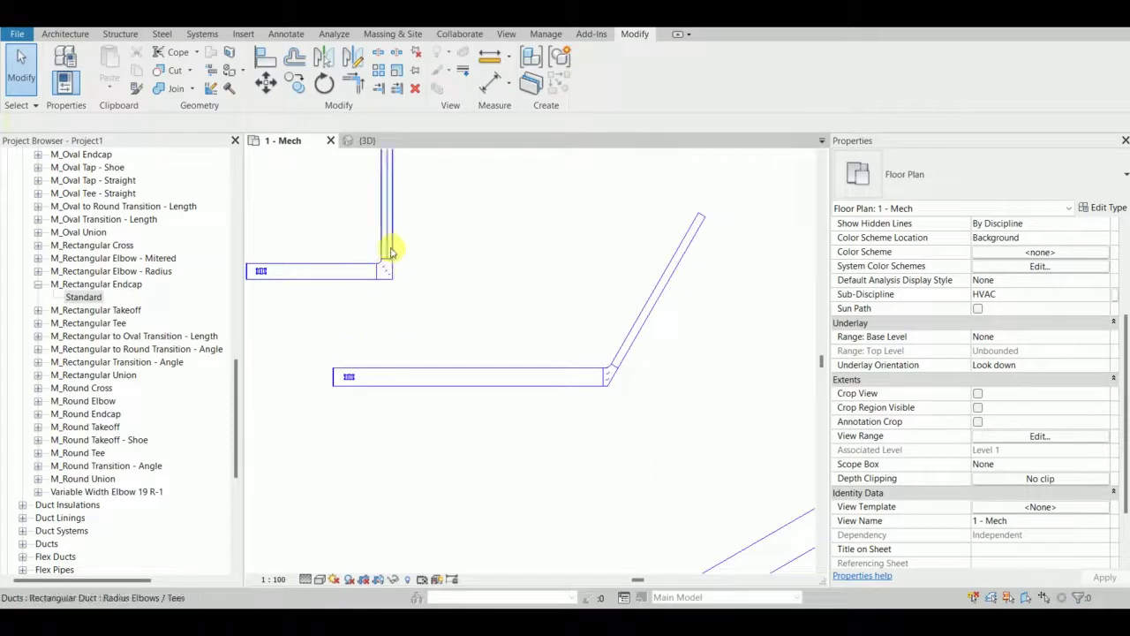
scroll(391, 252, down, 2)
middle_drag(403, 310, 358, 273)
scroll(481, 305, up, 3)
scroll(515, 297, down, 2)
scroll(380, 271, up, 2)
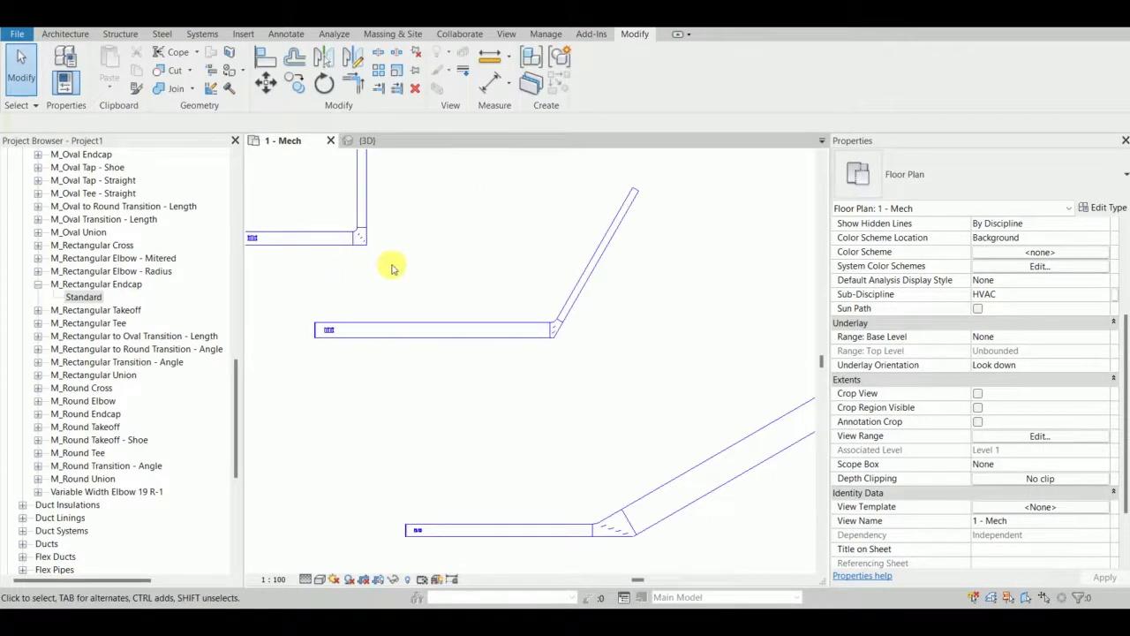